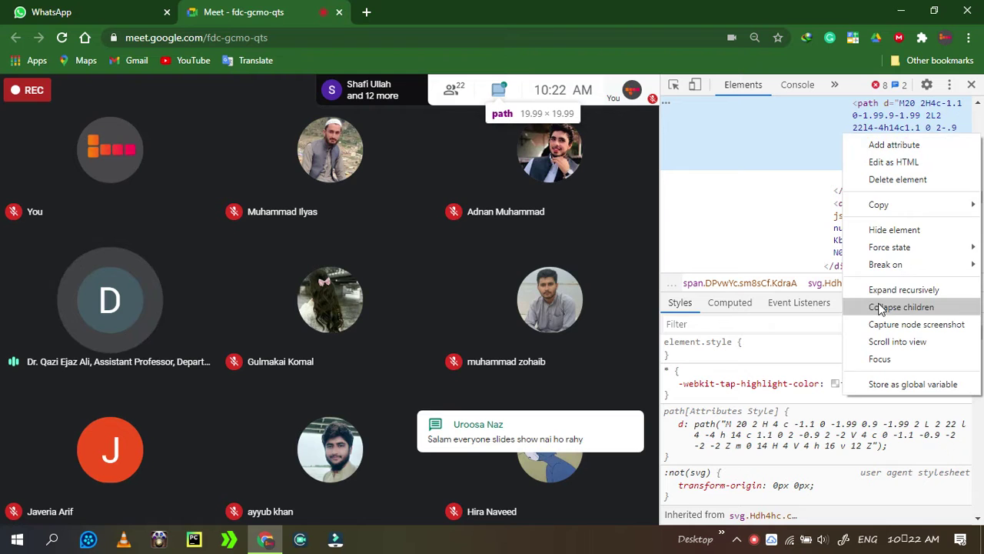
- Delete the chat icon's path, svg and span elements and its notification-dot div from the meeting page, and close the developer tools
{"action": "left_click", "coordinate": [882, 181]}
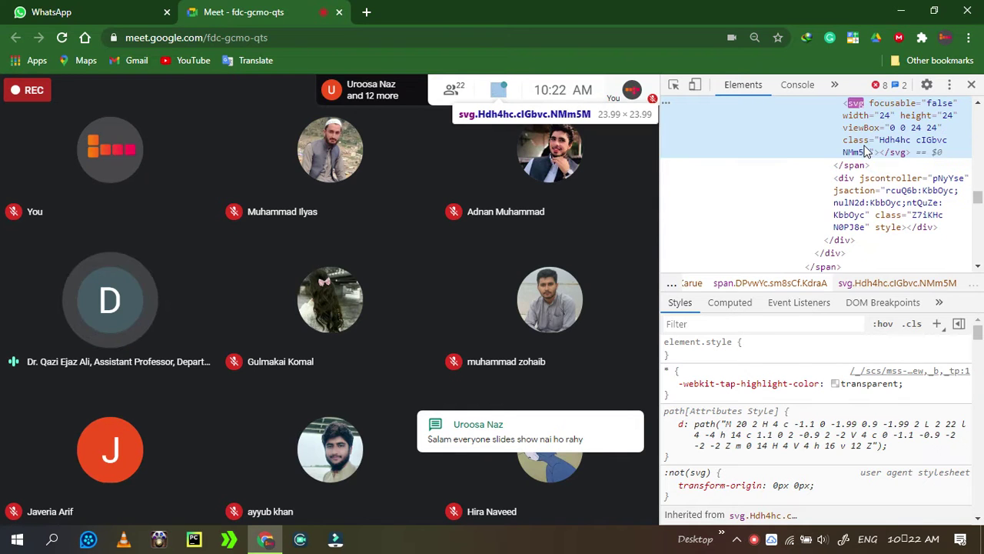
{"action": "right_click", "coordinate": [880, 143]}
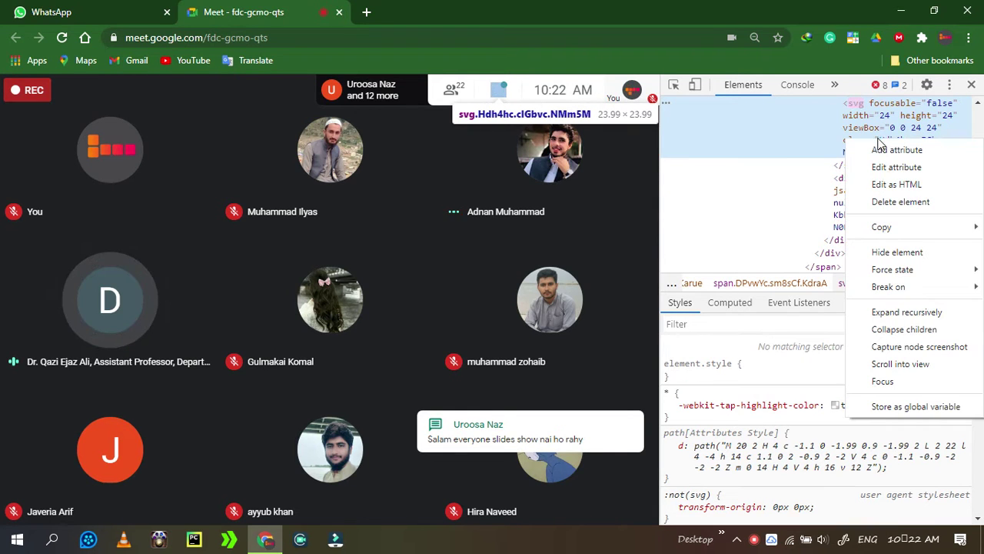
{"action": "left_click", "coordinate": [877, 200]}
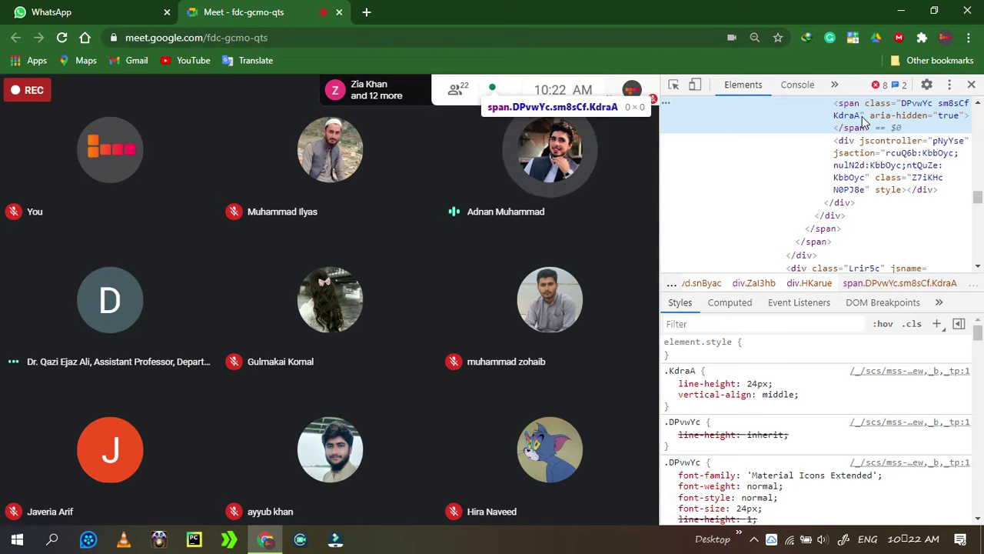
{"action": "right_click", "coordinate": [862, 117]}
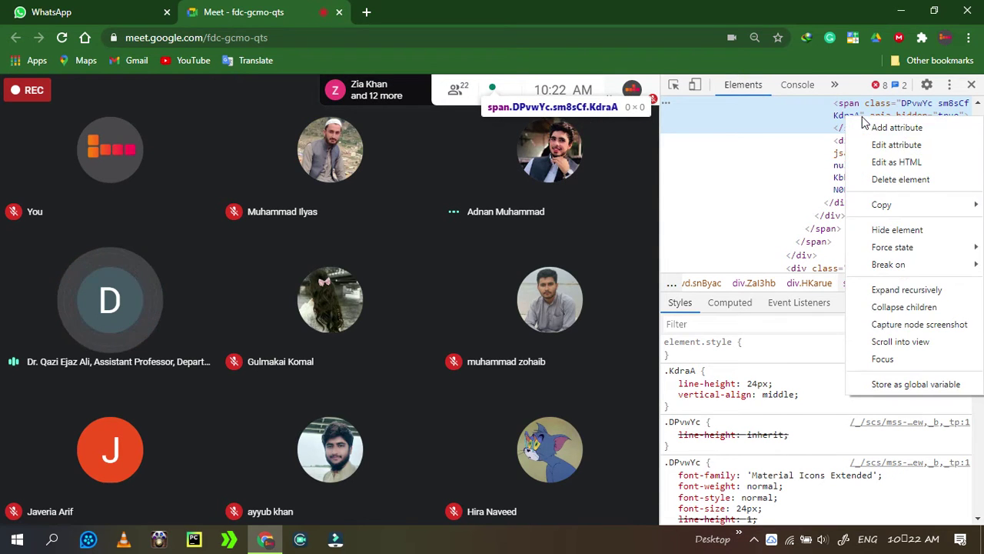
{"action": "left_click", "coordinate": [882, 179]}
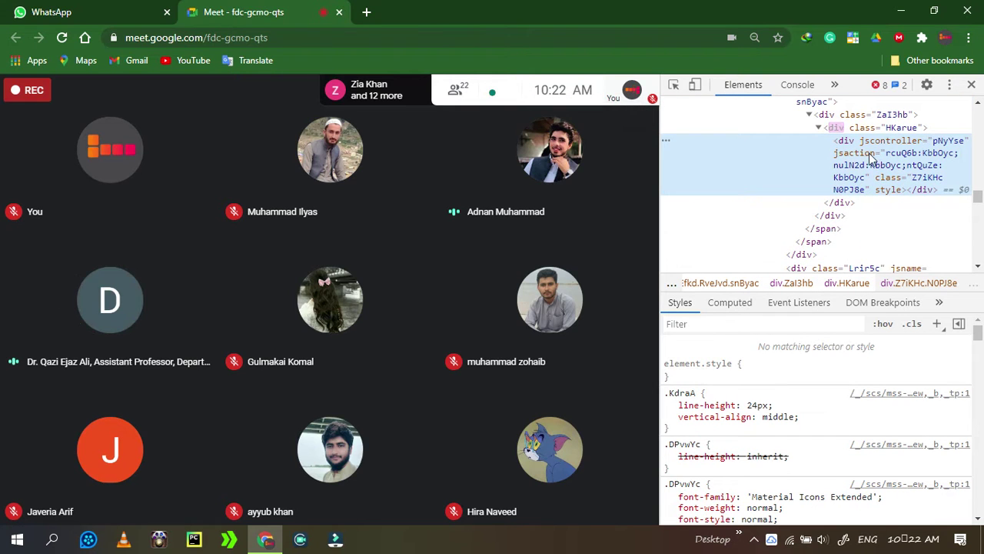
{"action": "right_click", "coordinate": [871, 156]}
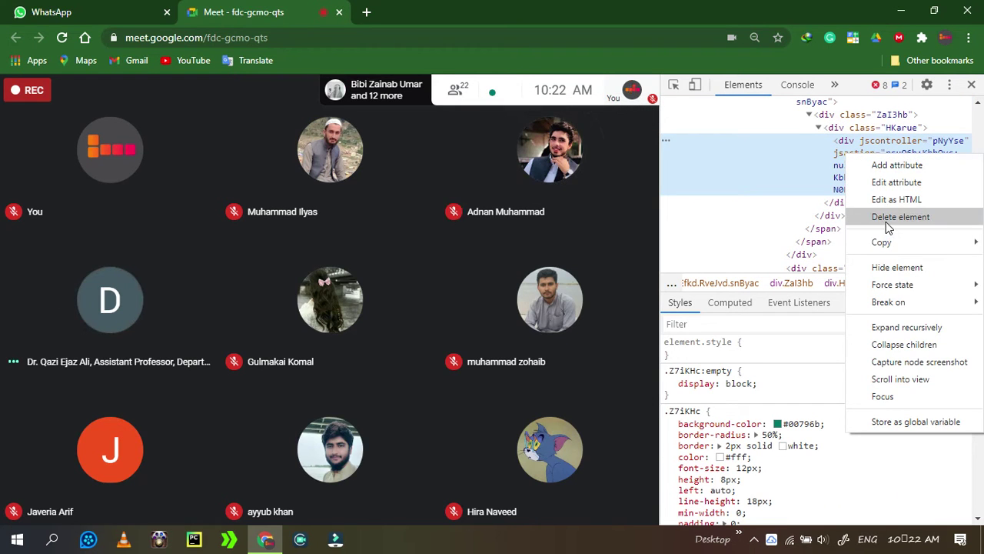
{"action": "left_click", "coordinate": [886, 221]}
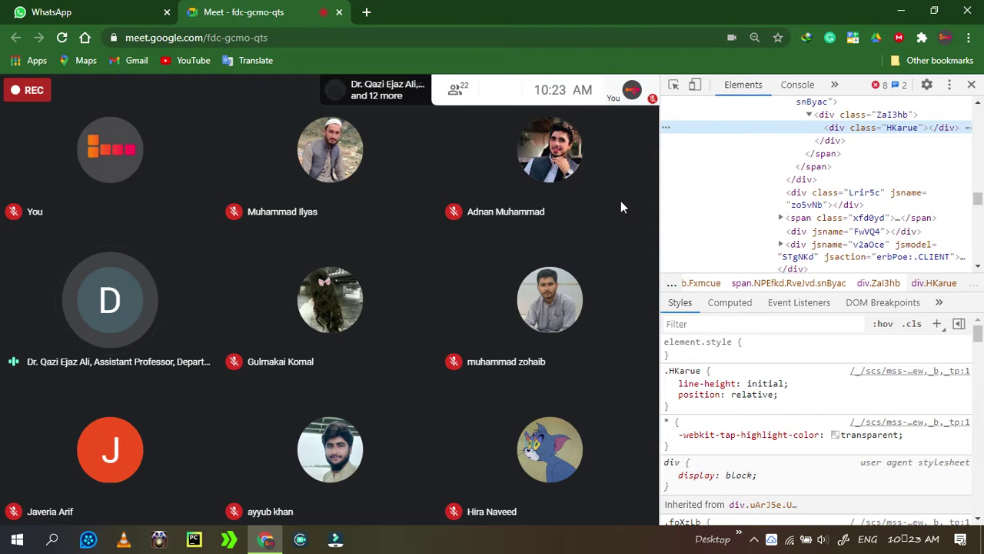
{"action": "left_click", "coordinate": [974, 86]}
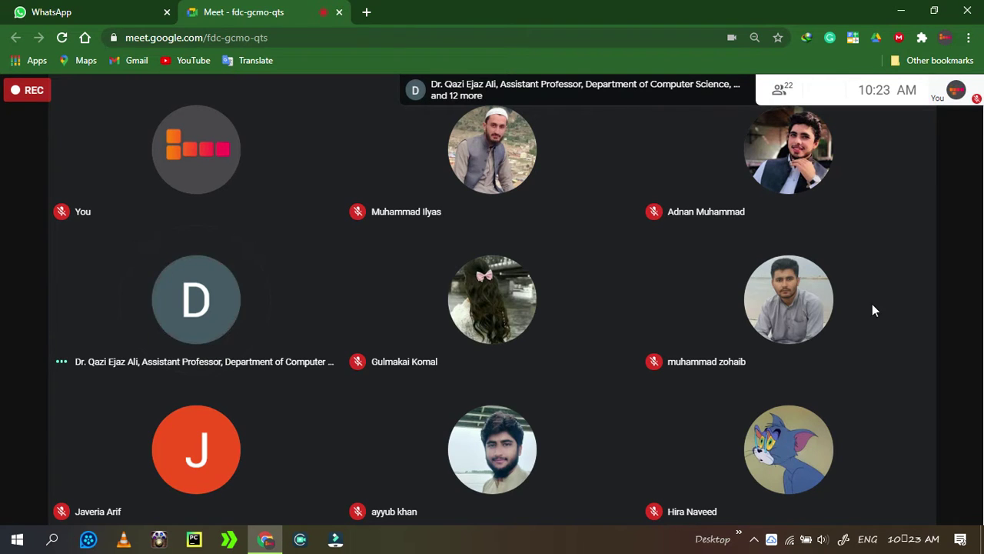
- Try to inspect the incoming chat notification while the meeting is in full screen, and exit full screen
{"action": "double_click", "coordinate": [634, 267]}
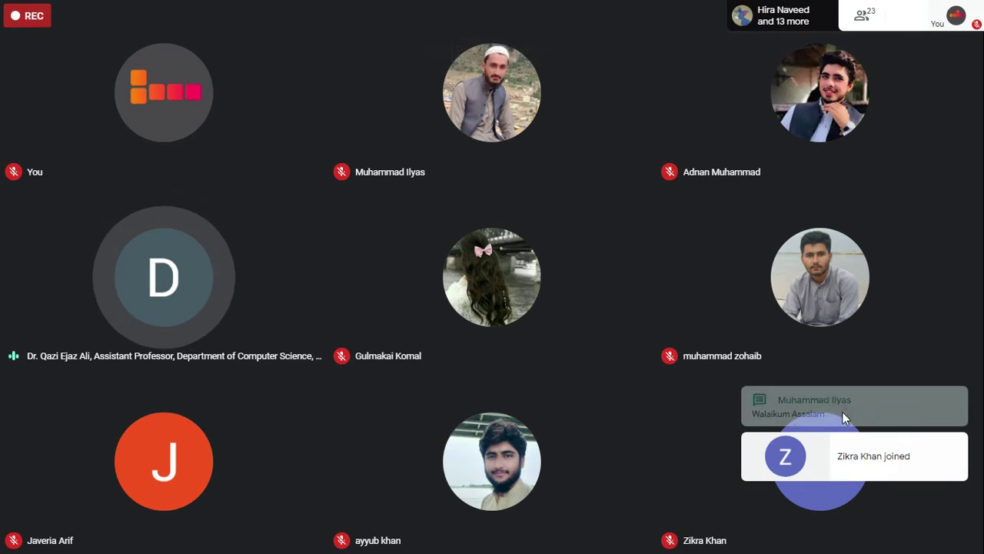
{"action": "right_click", "coordinate": [843, 417]}
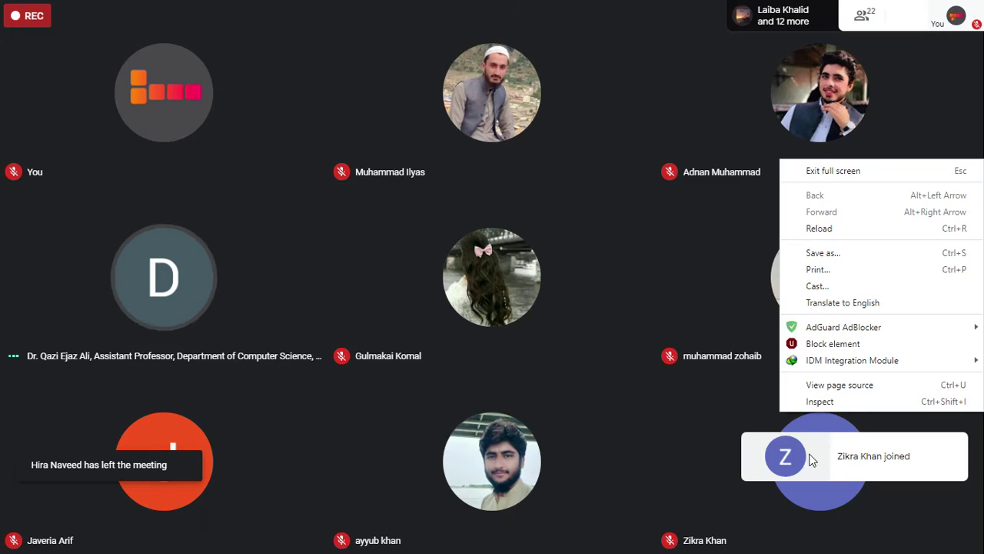
{"action": "left_click", "coordinate": [614, 389]}
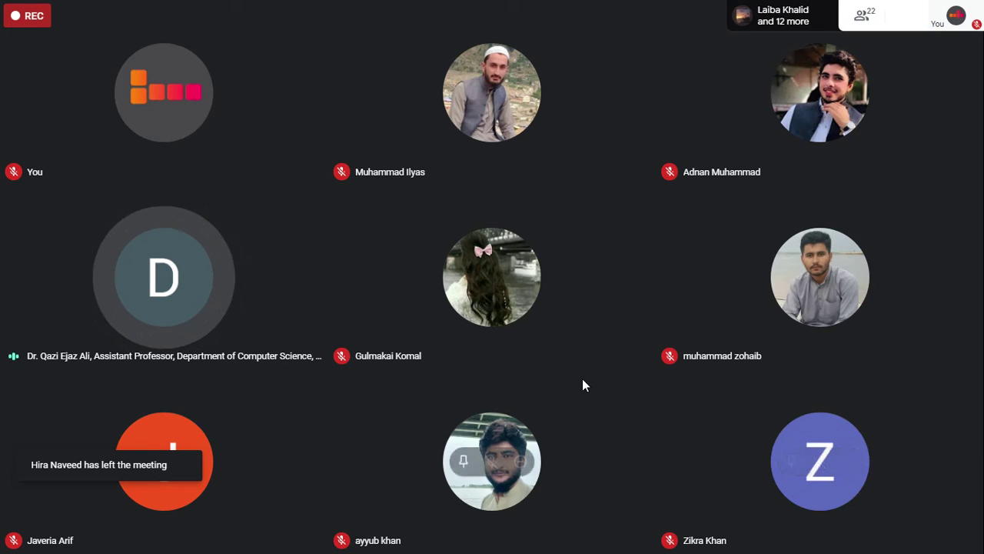
{"action": "left_click", "coordinate": [553, 252]}
{"action": "key", "text": "Escape"}
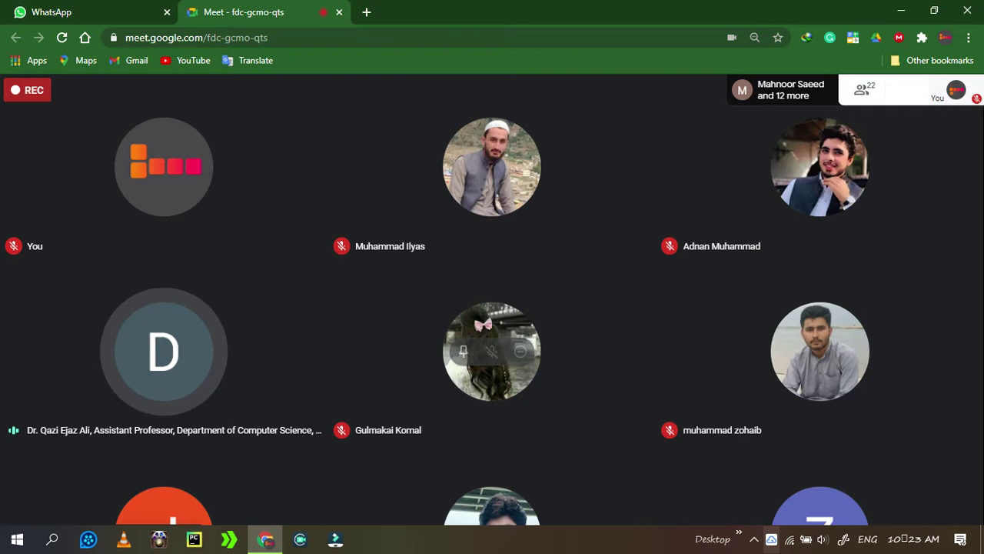
{"action": "left_click", "coordinate": [754, 538]}
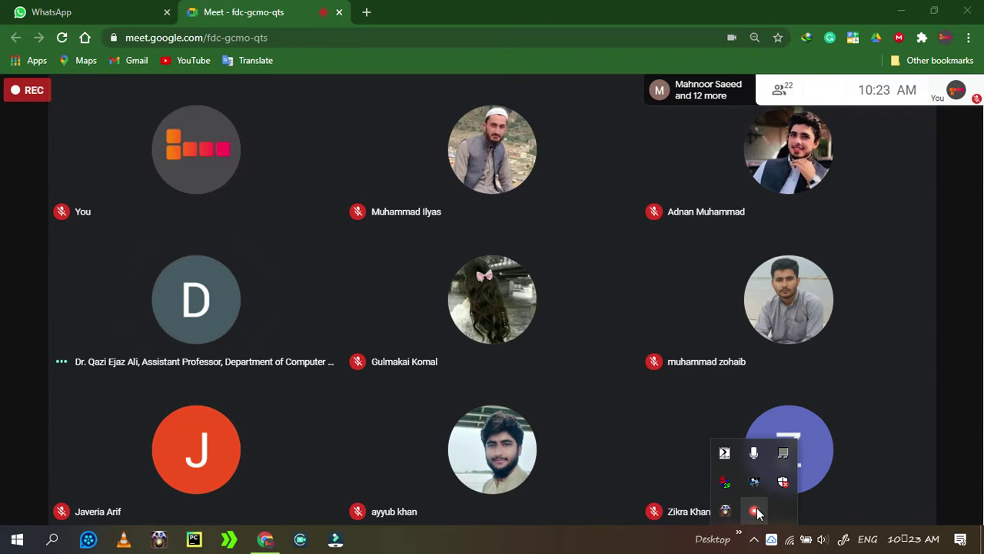
{"action": "right_click", "coordinate": [756, 509]}
{"action": "left_click", "coordinate": [792, 477]}
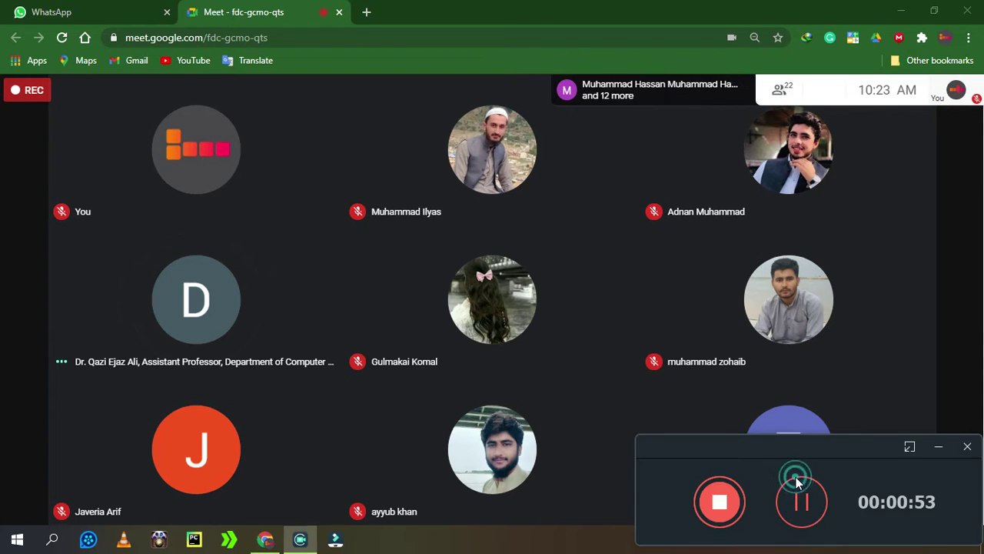
{"action": "left_click", "coordinate": [939, 447]}
{"action": "left_click", "coordinate": [907, 315]}
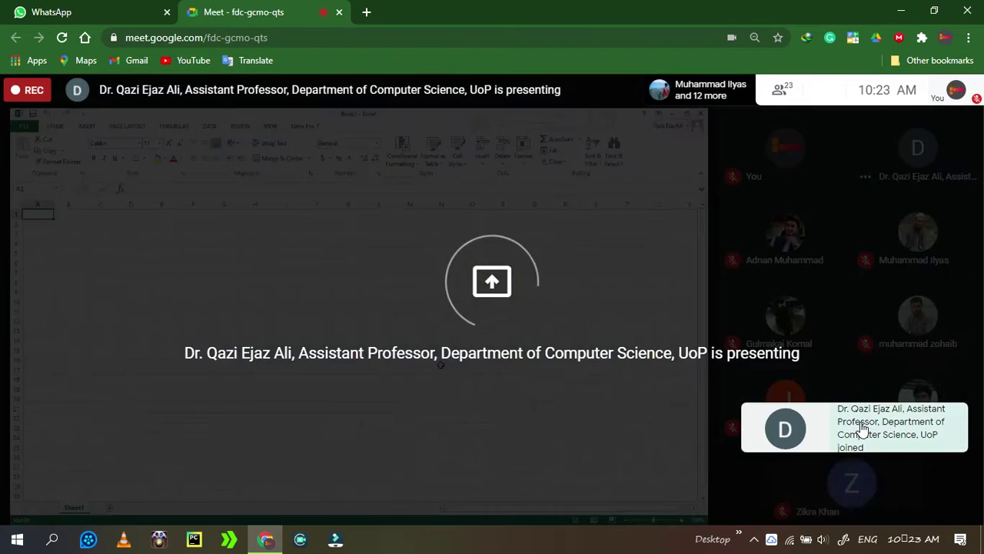
- Inspect the participant-joined notification, delete the page's body element, and close the developer tools
{"action": "right_click", "coordinate": [862, 428]}
{"action": "left_click", "coordinate": [850, 415]}
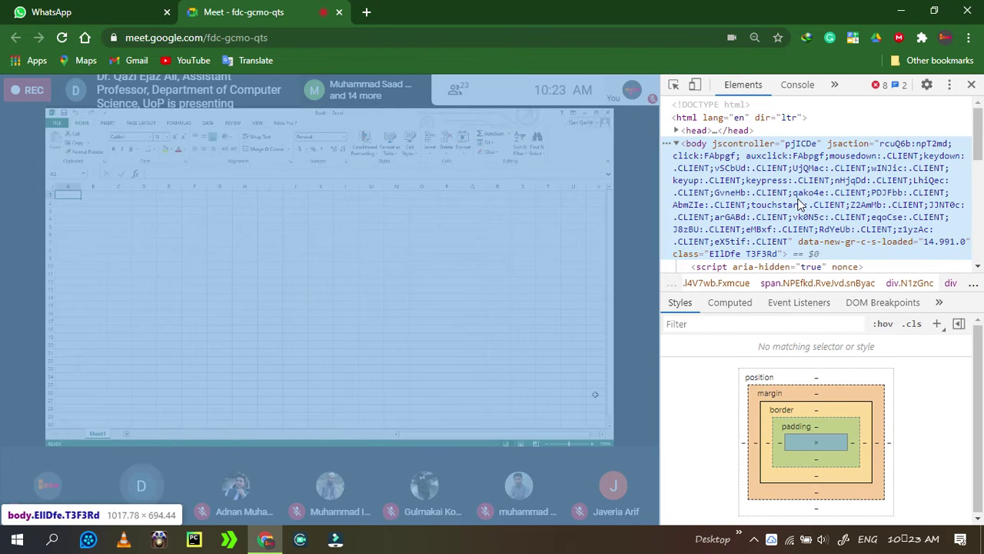
{"action": "right_click", "coordinate": [800, 203]}
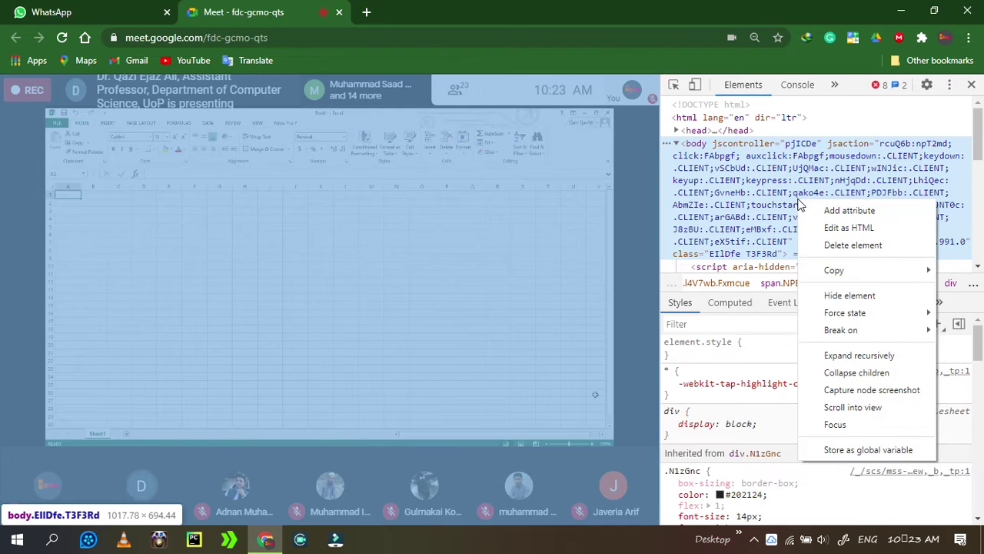
{"action": "left_click", "coordinate": [830, 249]}
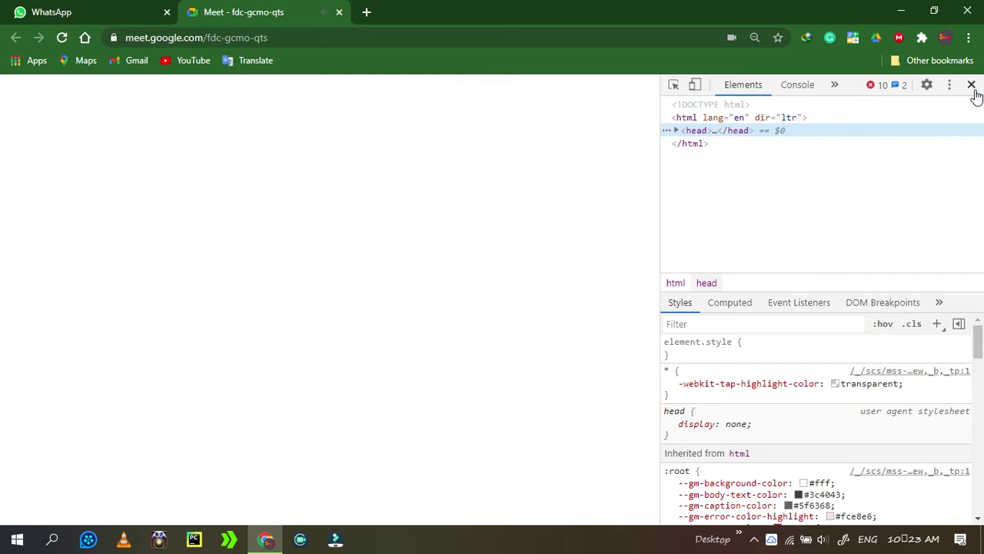
{"action": "left_click", "coordinate": [972, 86]}
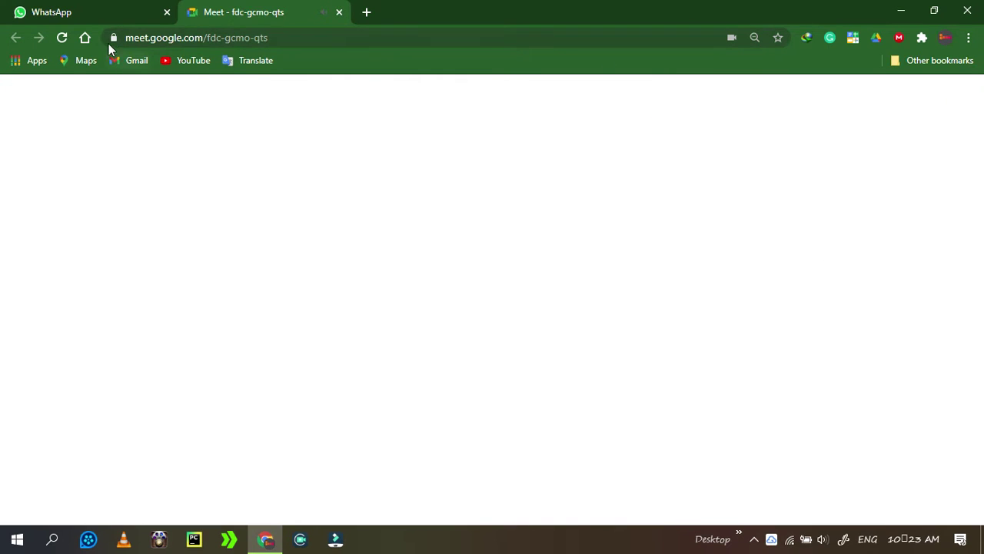
- Reload the meeting page and rejoin the call with the camera and microphone turned off
{"action": "left_click", "coordinate": [64, 38]}
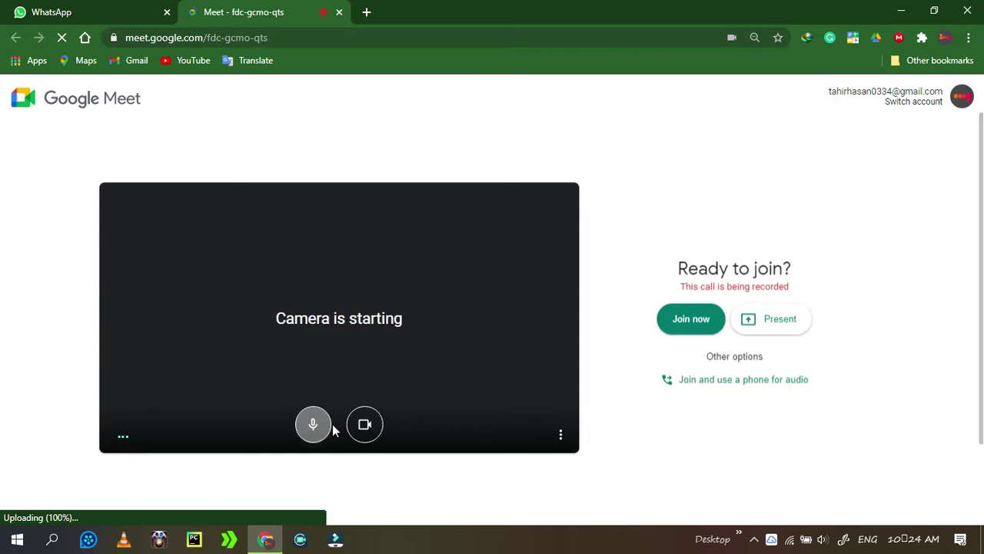
{"action": "left_click", "coordinate": [368, 424]}
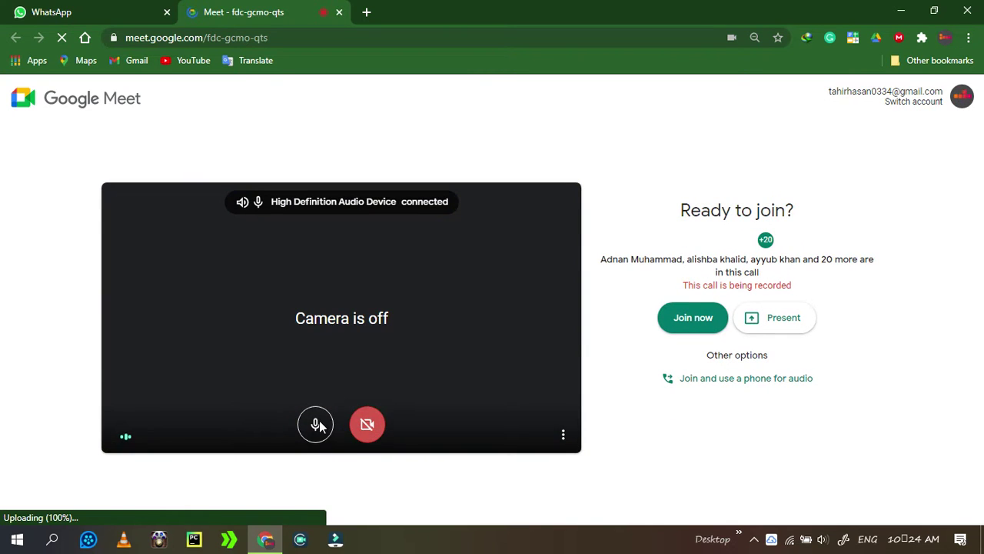
{"action": "left_click", "coordinate": [315, 423]}
{"action": "left_click", "coordinate": [677, 323]}
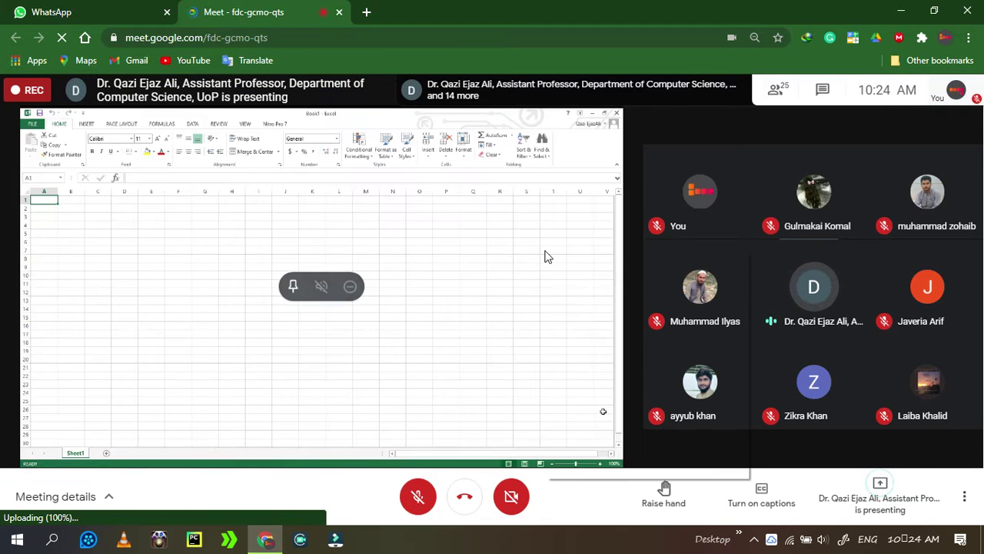
- Pin the shared Excel presentation in the meeting view
{"action": "right_click", "coordinate": [544, 251]}
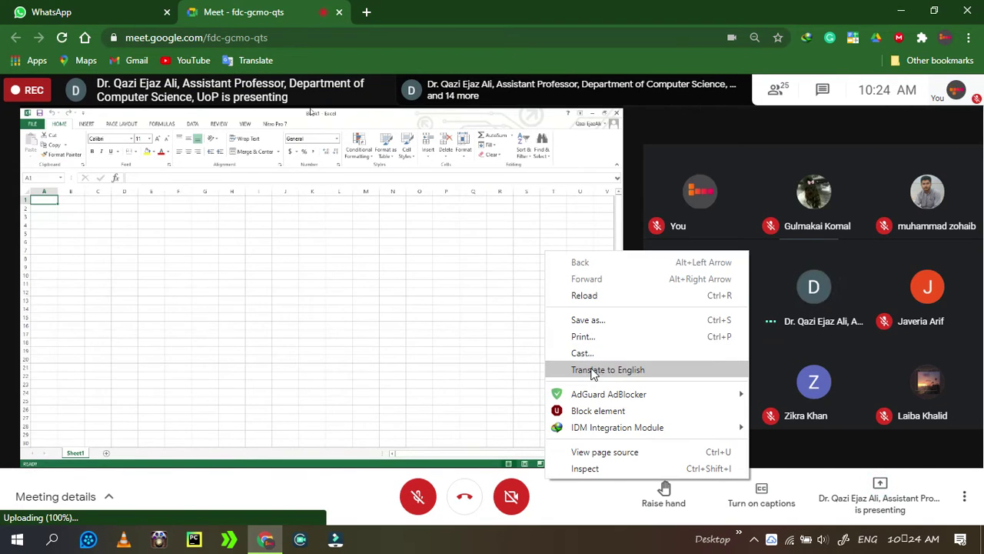
{"action": "left_click", "coordinate": [461, 286]}
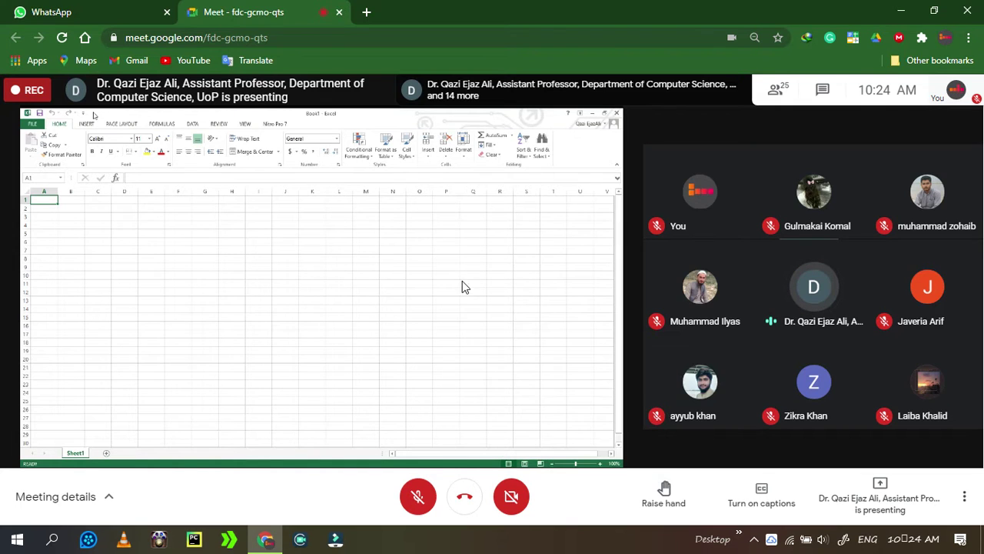
{"action": "left_click", "coordinate": [289, 291]}
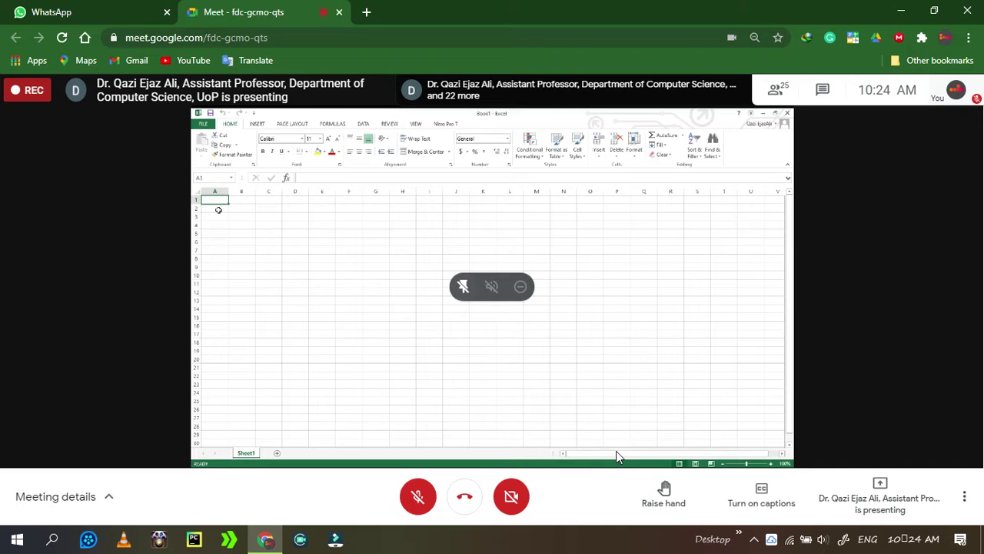
- Inspect the meeting's control bar and delete the div with class q2u11 that holds the microphone, hang-up and camera buttons
{"action": "right_click", "coordinate": [608, 498]}
{"action": "left_click", "coordinate": [631, 499]}
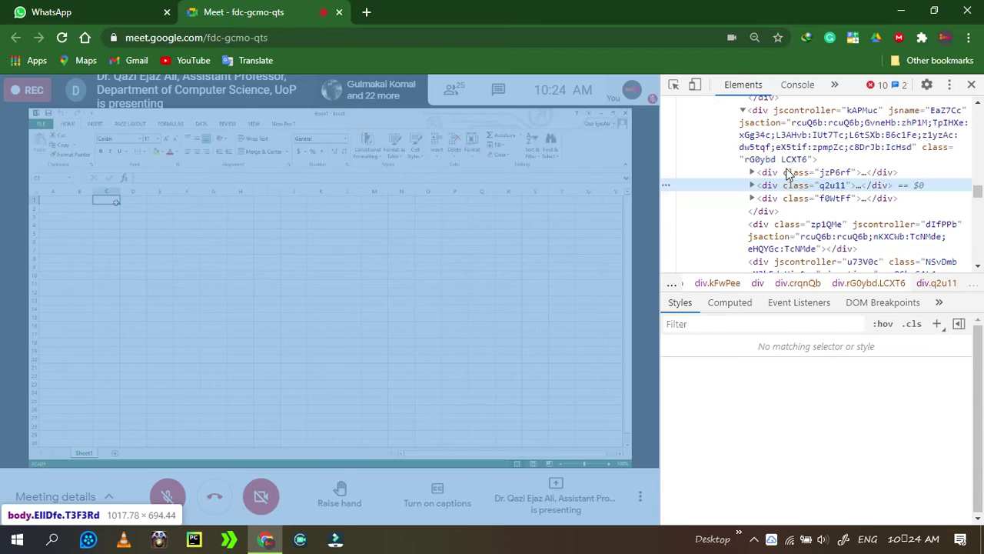
{"action": "right_click", "coordinate": [785, 173]}
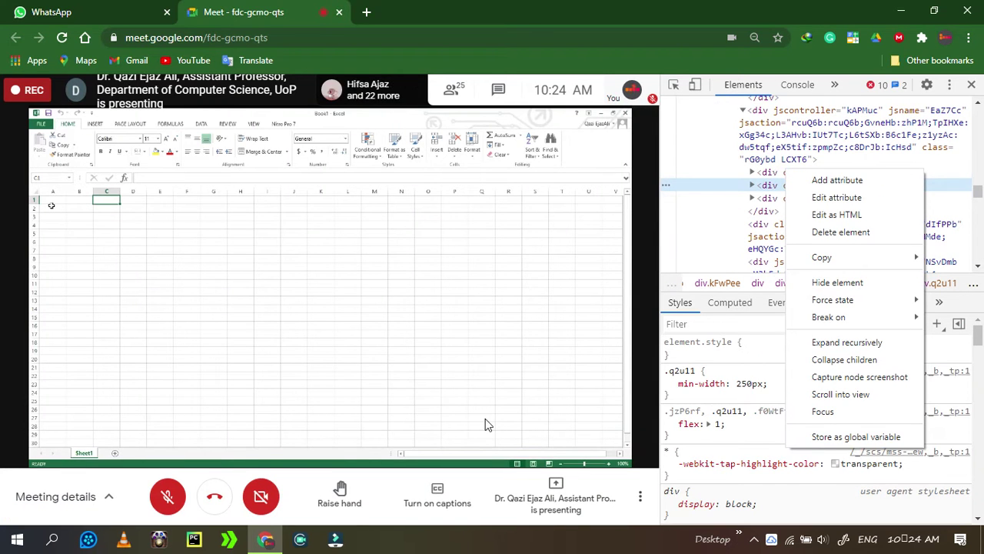
{"action": "key", "text": "Escape"}
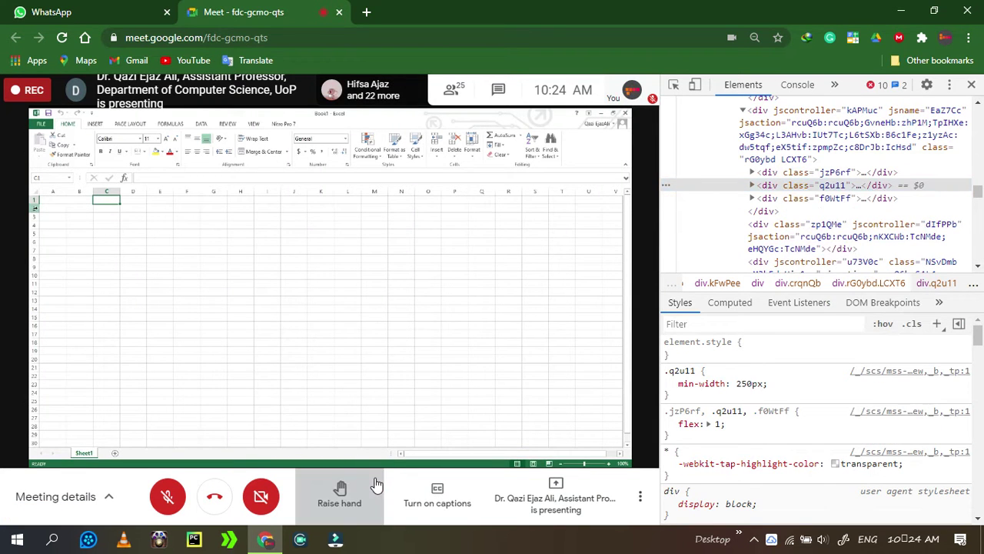
{"action": "left_click", "coordinate": [336, 501]}
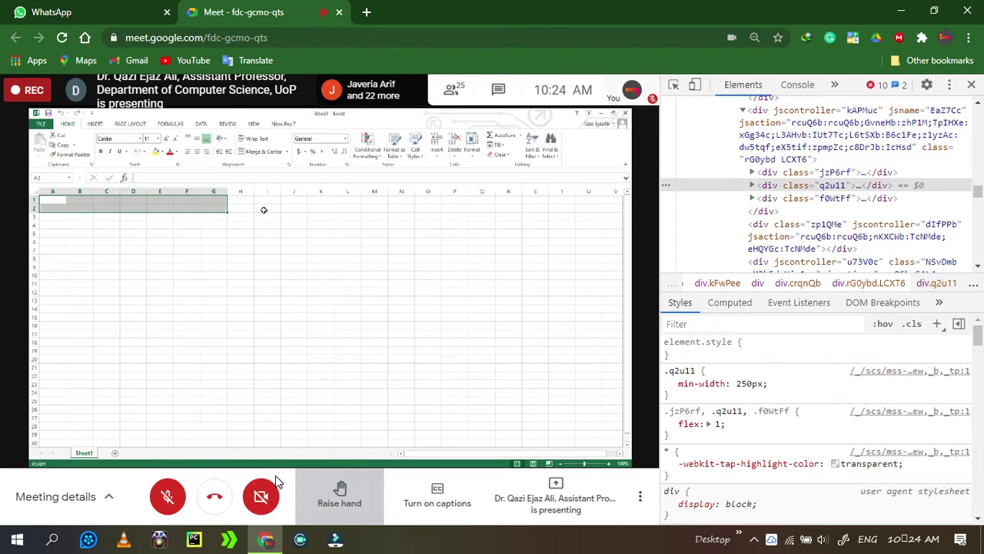
{"action": "right_click", "coordinate": [229, 473]}
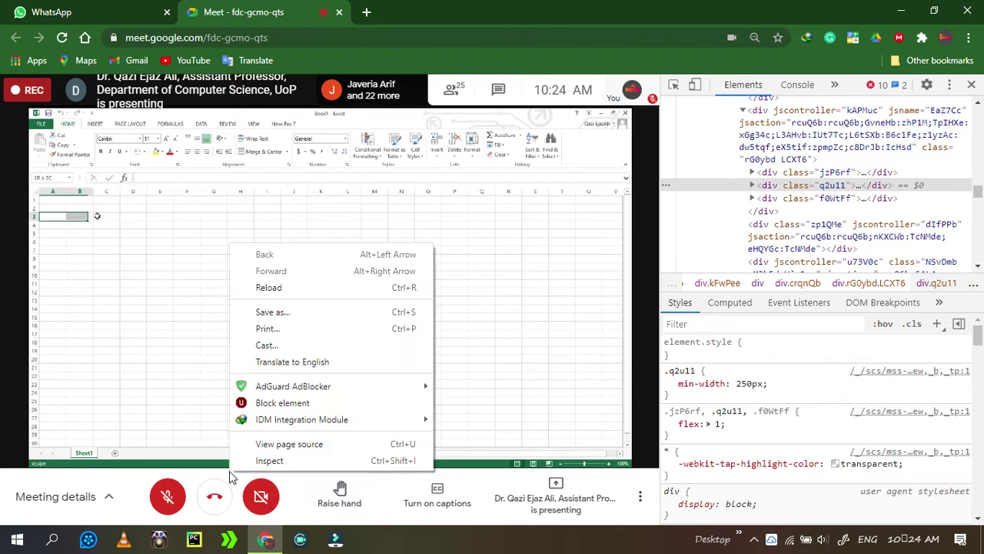
{"action": "left_click", "coordinate": [266, 461]}
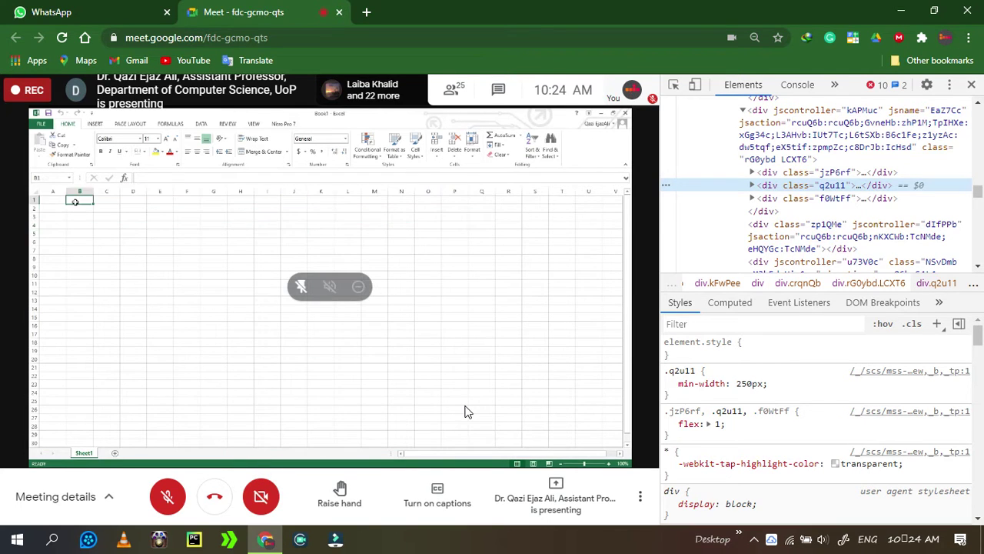
{"action": "right_click", "coordinate": [836, 187]}
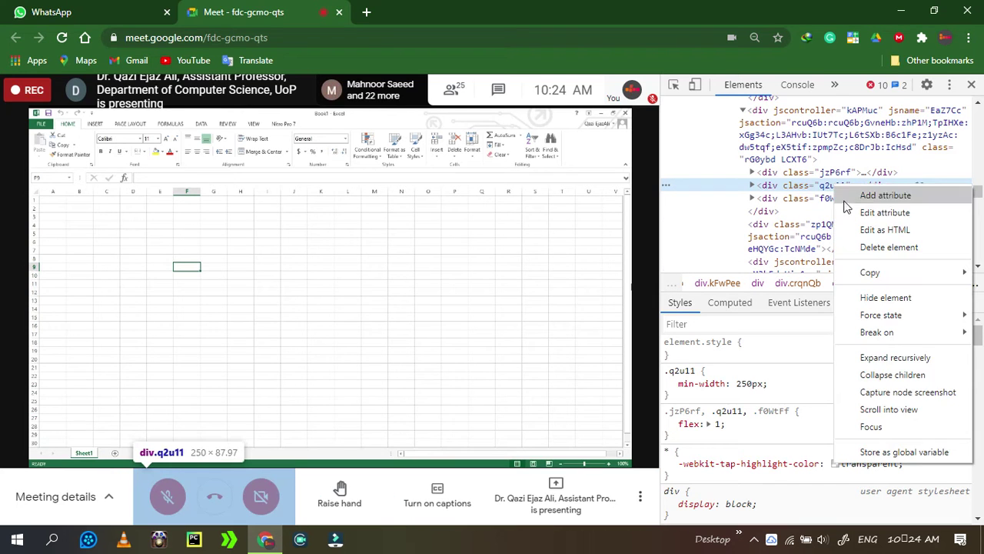
{"action": "left_click", "coordinate": [863, 247]}
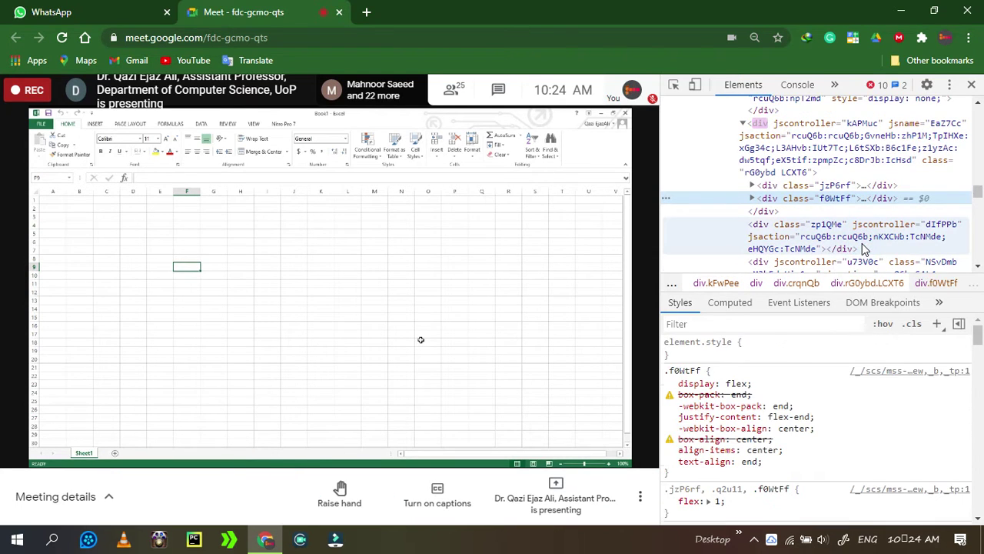
- Inspect the meeting's bottom bar and delete the enclosing div with class rG0ybd LCXT6
{"action": "right_click", "coordinate": [254, 485]}
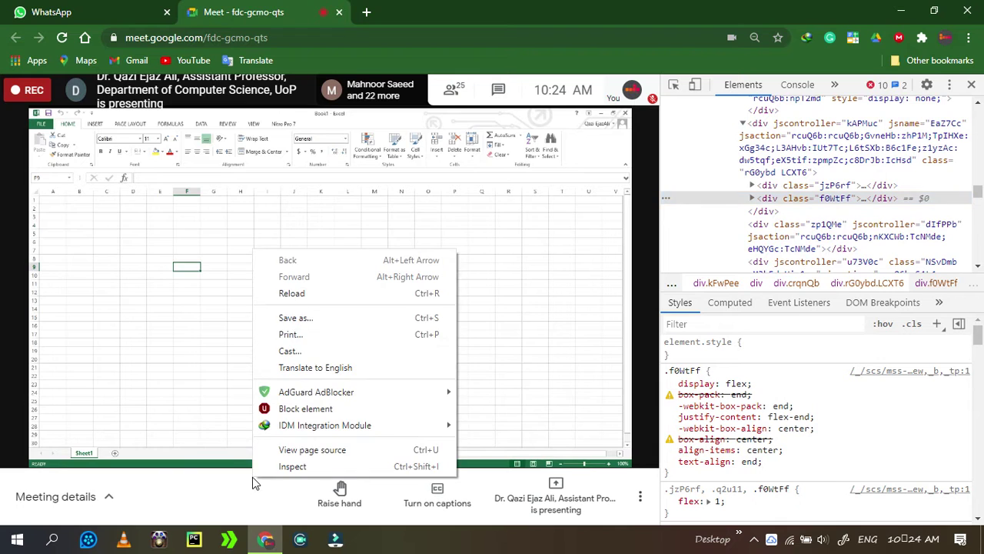
{"action": "left_click", "coordinate": [265, 466]}
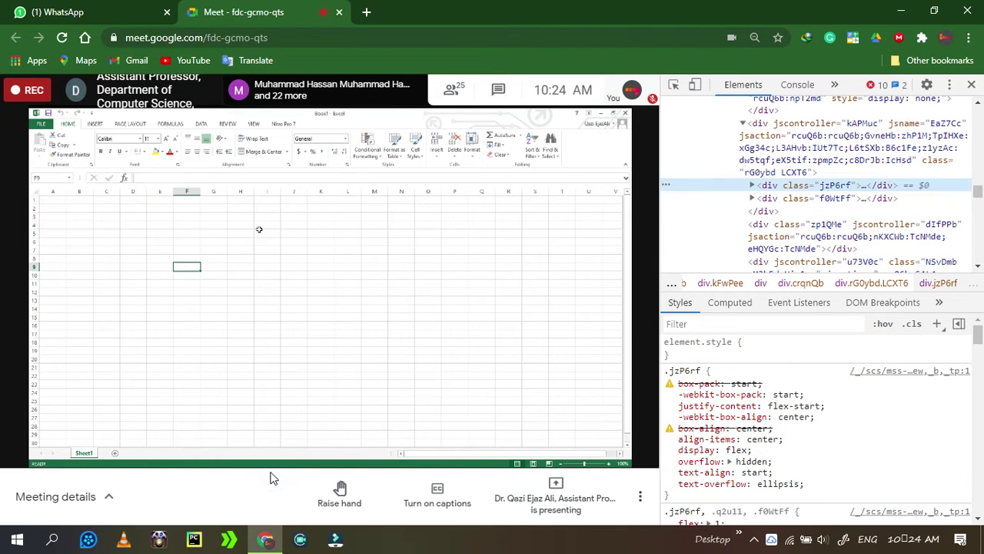
{"action": "right_click", "coordinate": [834, 212]}
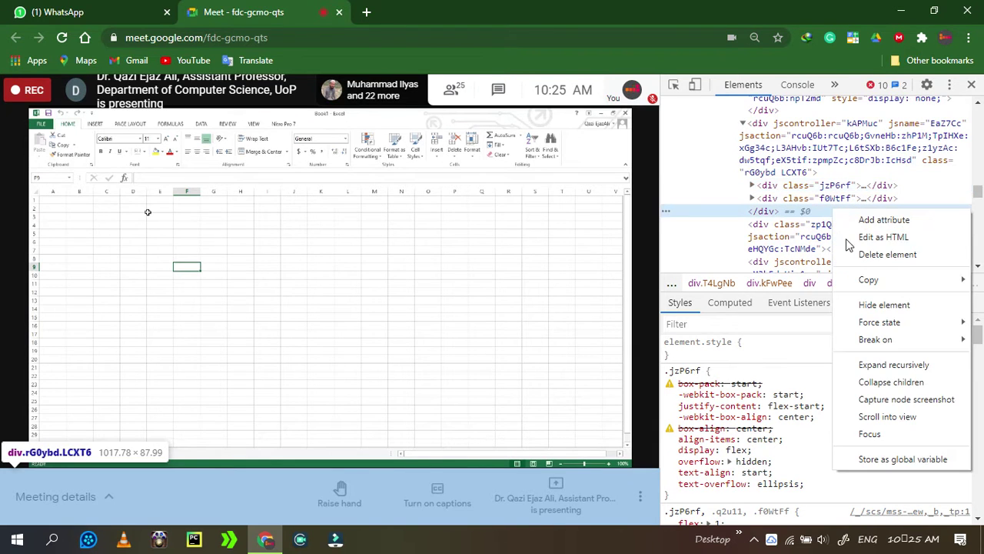
{"action": "left_click", "coordinate": [884, 254]}
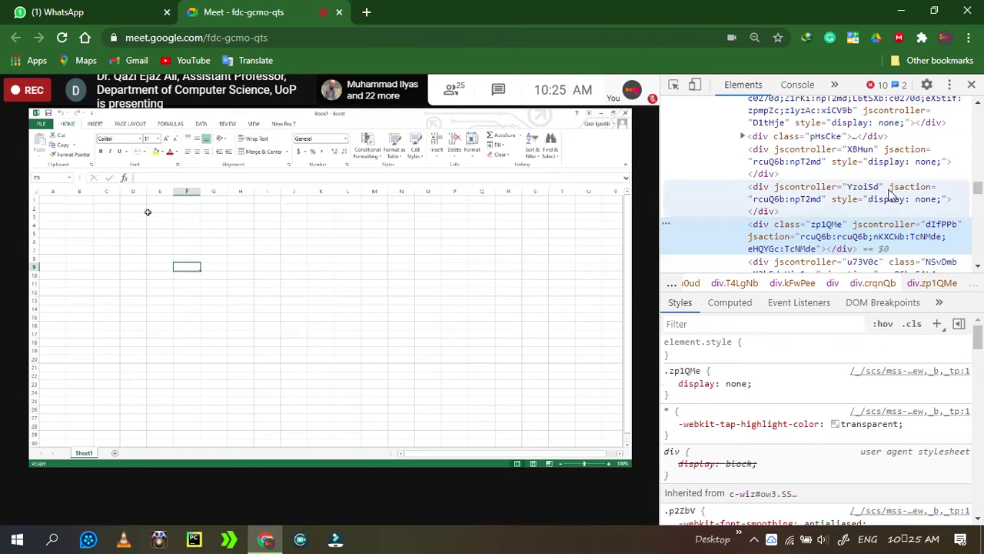
- Close the developer tools and show the meeting's shared presentation in full screen
{"action": "left_click", "coordinate": [971, 84]}
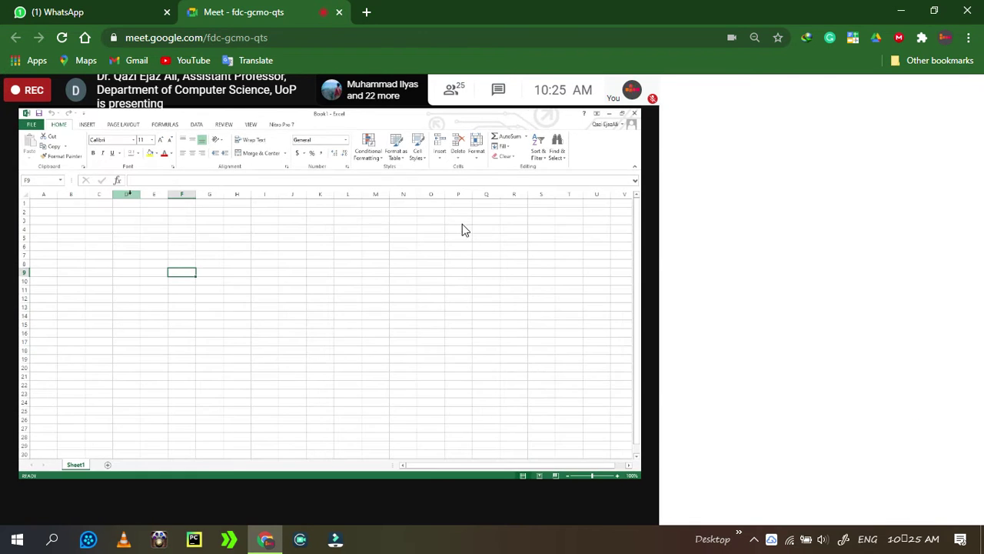
{"action": "double_click", "coordinate": [498, 206]}
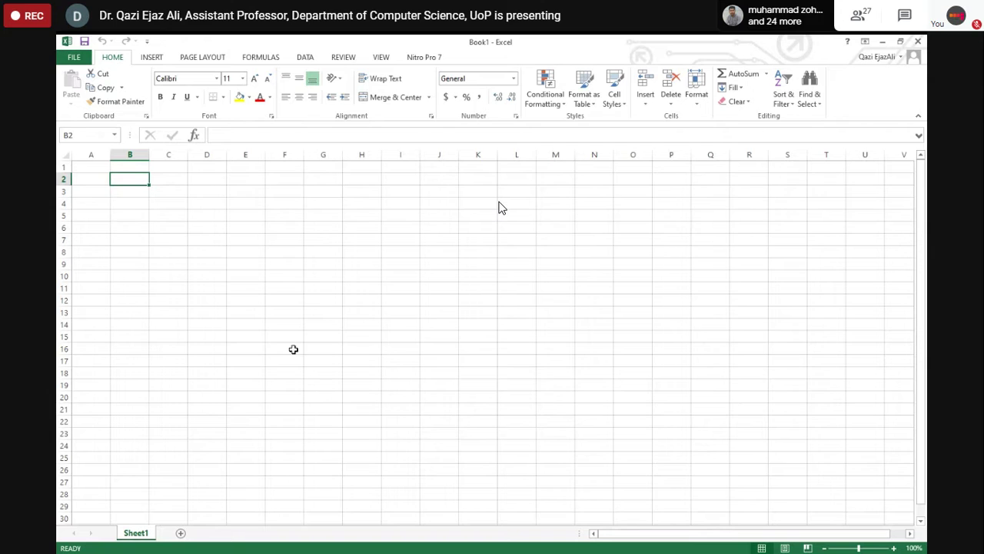
- Enter the numbers 1 through 10 down column A in cells A1 to A10
{"action": "left_click", "coordinate": [87, 166]}
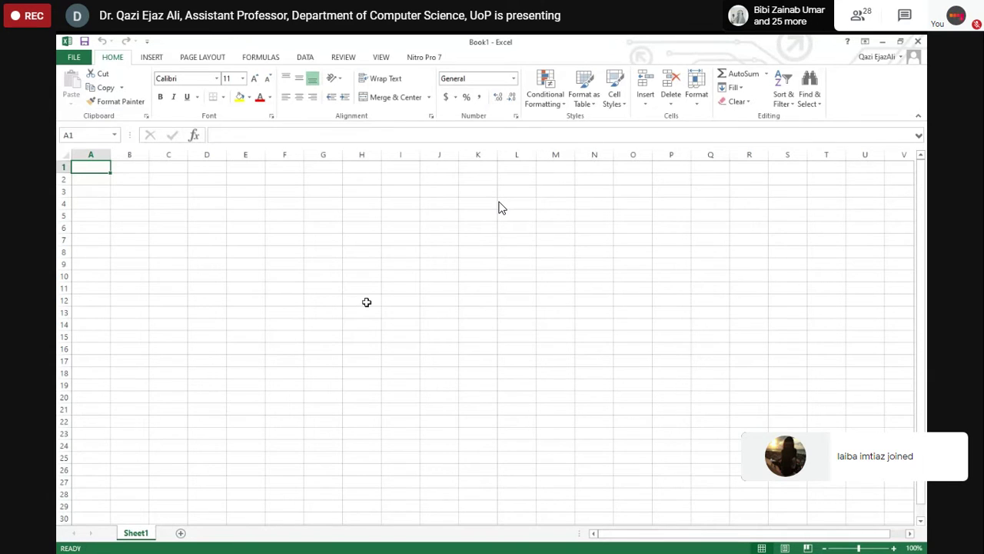
{"action": "type", "text": "1"}
{"action": "key", "text": "Return"}
{"action": "type", "text": "2"}
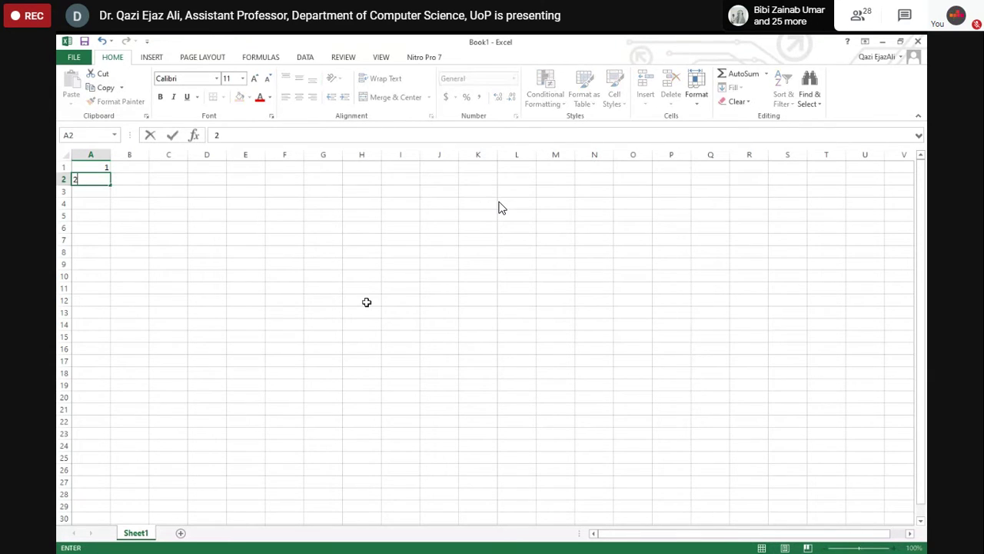
{"action": "key", "text": "Return"}
{"action": "type", "text": "3"}
{"action": "key", "text": "Return"}
{"action": "type", "text": "4"}
{"action": "key", "text": "Return"}
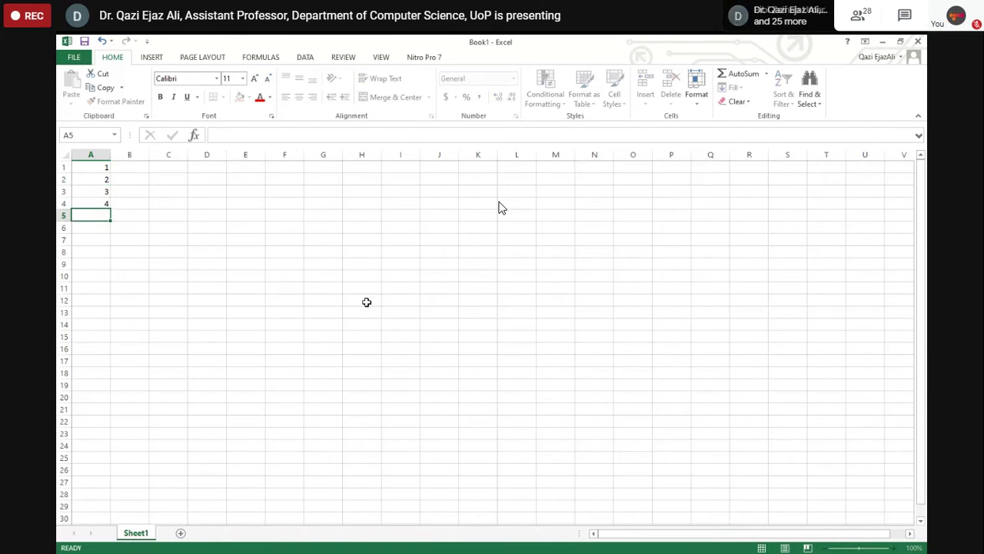
{"action": "type", "text": "5"}
{"action": "key", "text": "Return"}
{"action": "type", "text": "6"}
{"action": "key", "text": "Return"}
{"action": "type", "text": "7"}
{"action": "key", "text": "Return"}
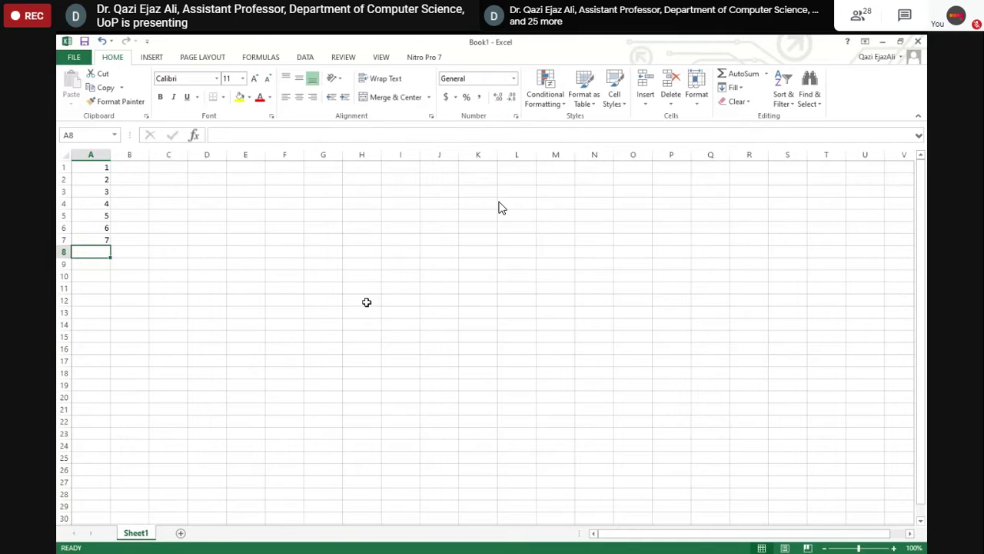
{"action": "type", "text": "8"}
{"action": "key", "text": "Return"}
{"action": "type", "text": "9"}
{"action": "key", "text": "Return"}
{"action": "type", "text": "10"}
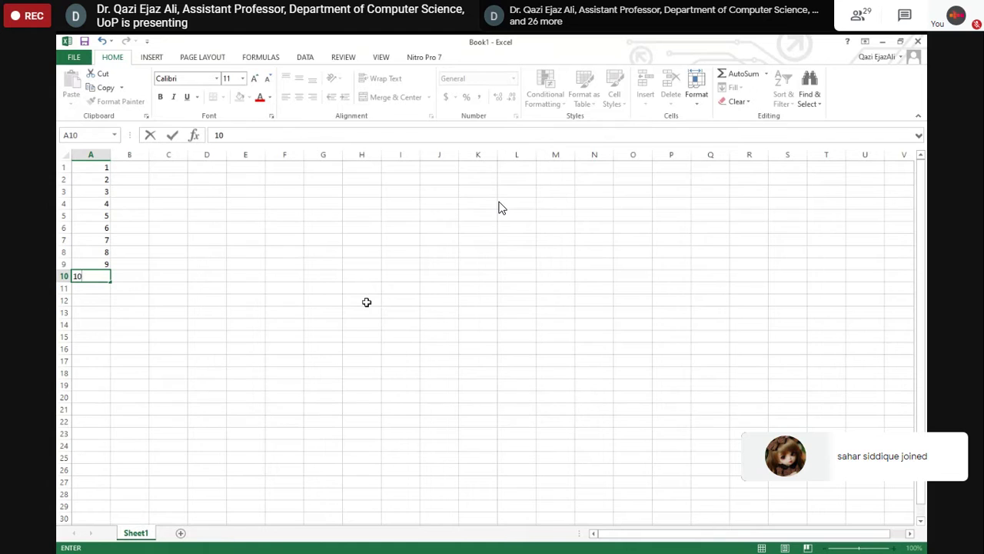
{"action": "key", "text": "Return"}
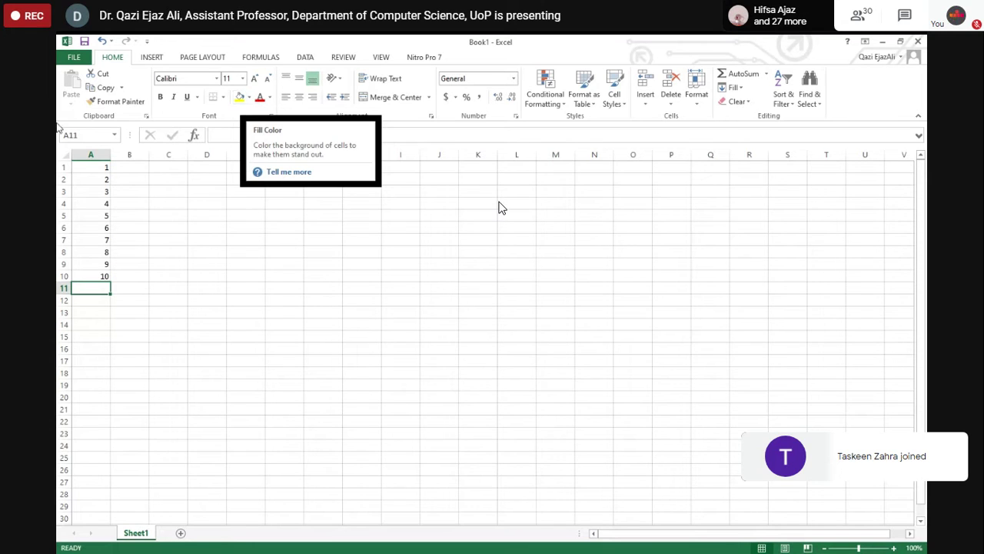
- Enter 7 in cell B1 and fill it down through cell B10
{"action": "left_click", "coordinate": [132, 170]}
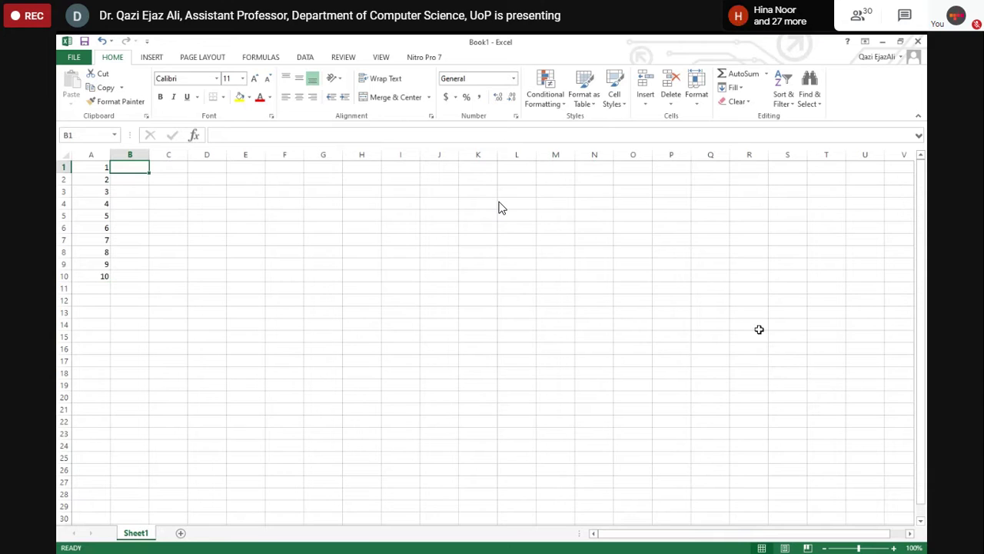
{"action": "type", "text": "7"}
{"action": "key", "text": "Return"}
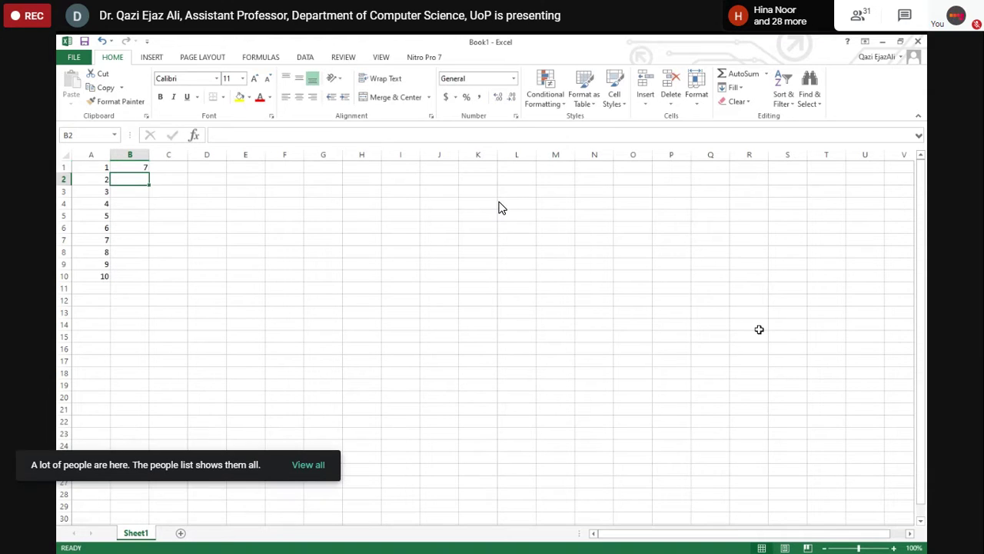
{"action": "key", "text": "Up"}
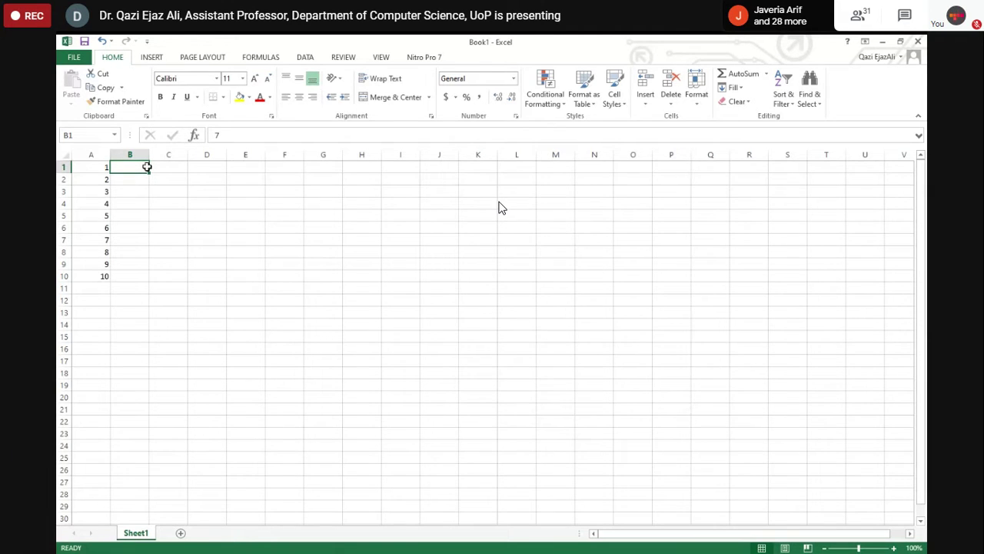
{"action": "left_click_drag", "start_coordinate": [148, 173], "coordinate": [146, 279]}
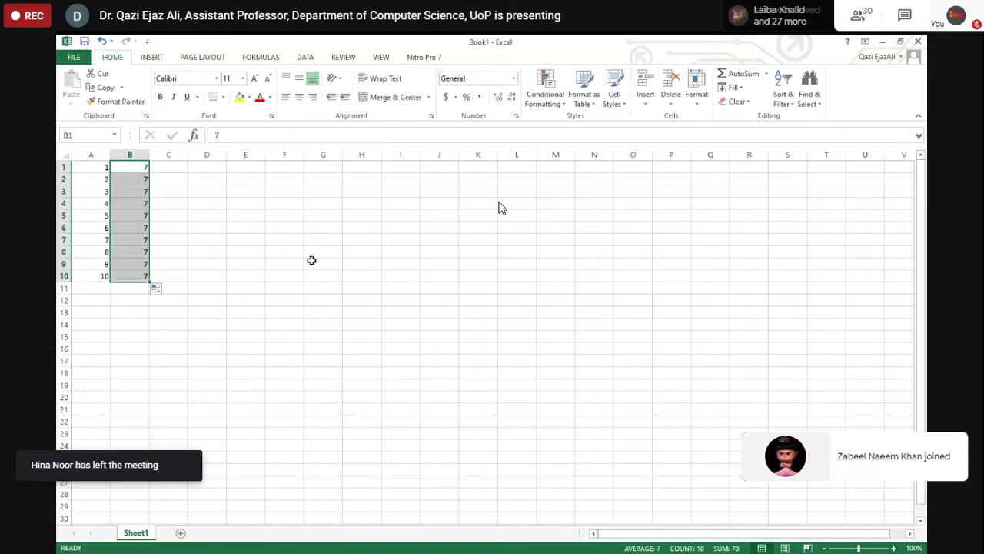
- Enter the formula =A1*B1 in cell C1 to multiply the first row's two values
{"action": "left_click", "coordinate": [178, 167]}
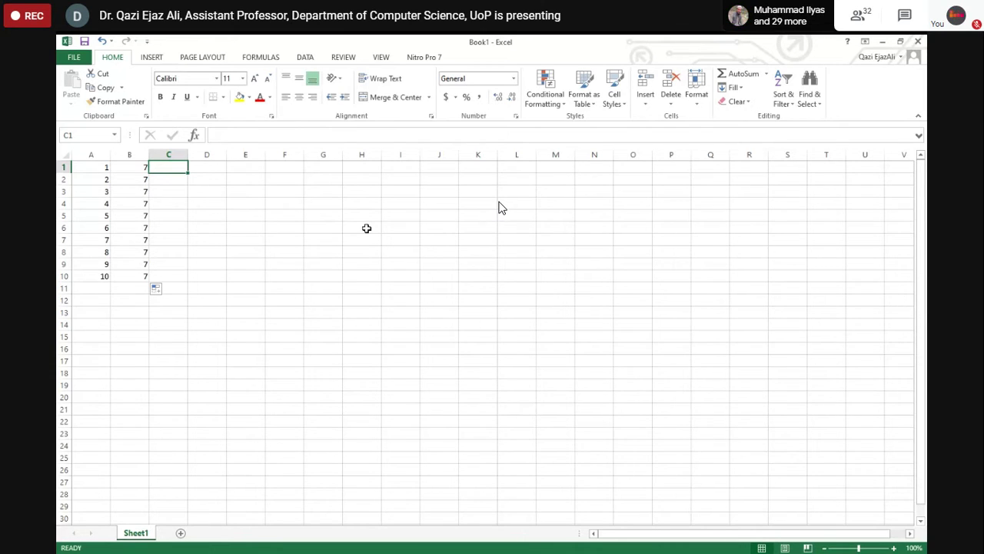
{"action": "type", "text": "="}
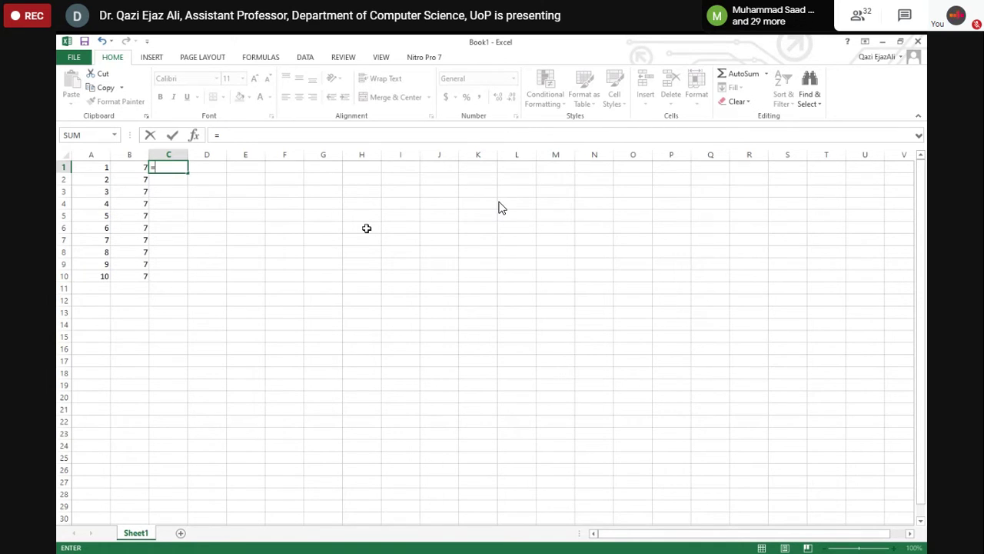
{"action": "left_click", "coordinate": [92, 167]}
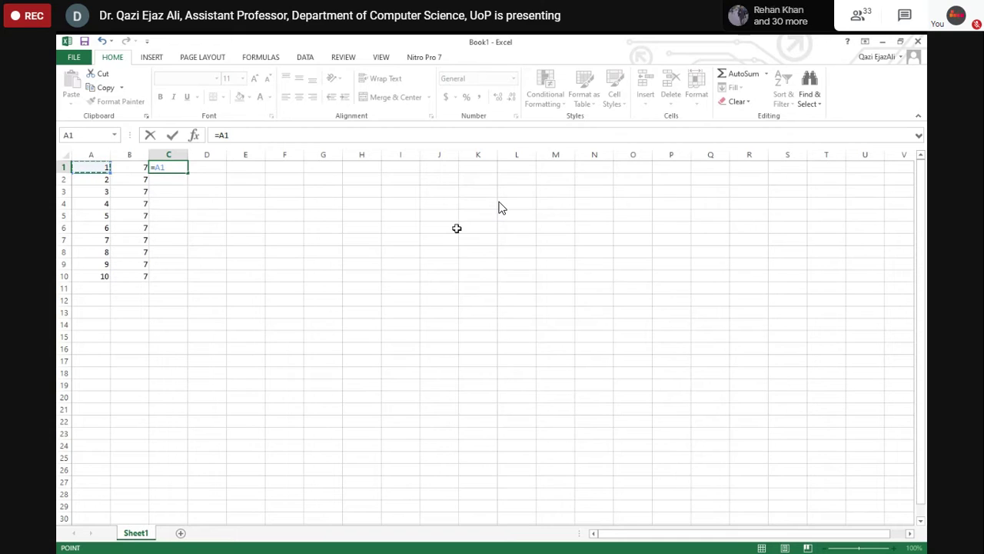
{"action": "type", "text": "*"}
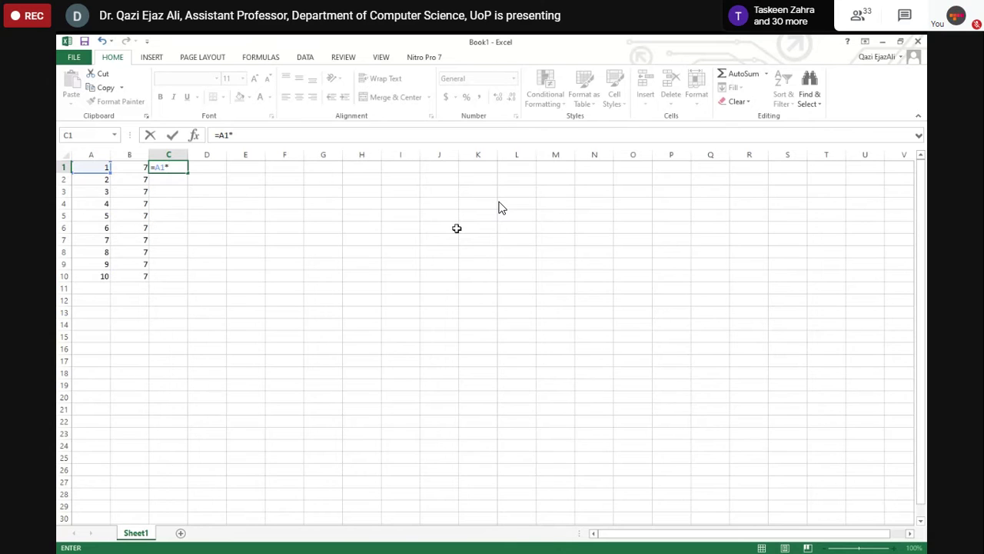
{"action": "left_click", "coordinate": [131, 167]}
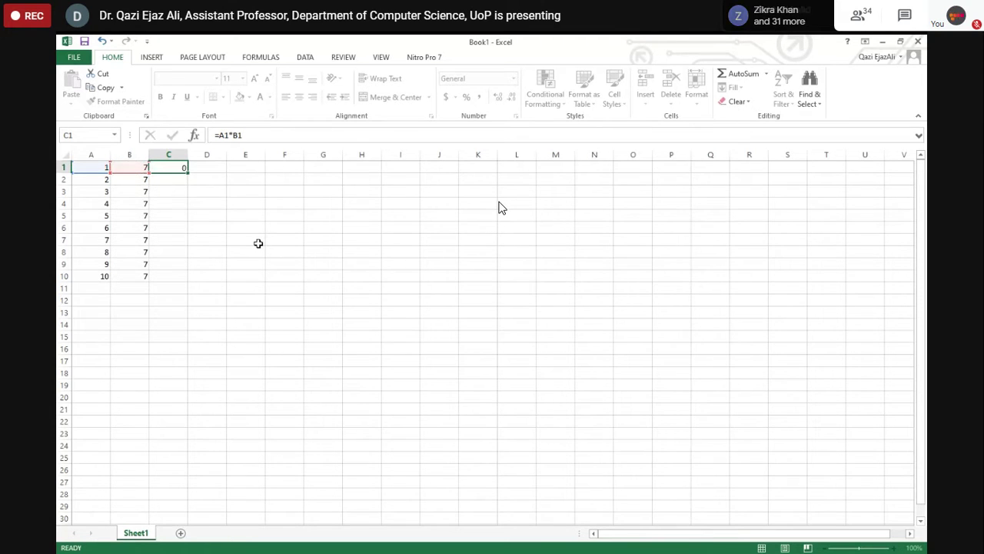
{"action": "key", "text": "Return"}
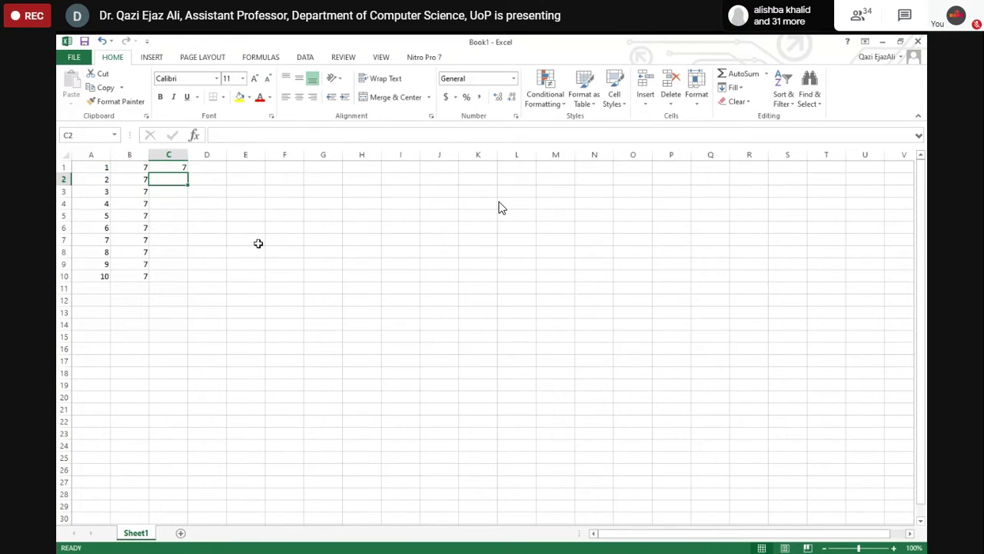
- Fill the multiplication formula from cell C1 down through cell C10
{"action": "left_click", "coordinate": [169, 167]}
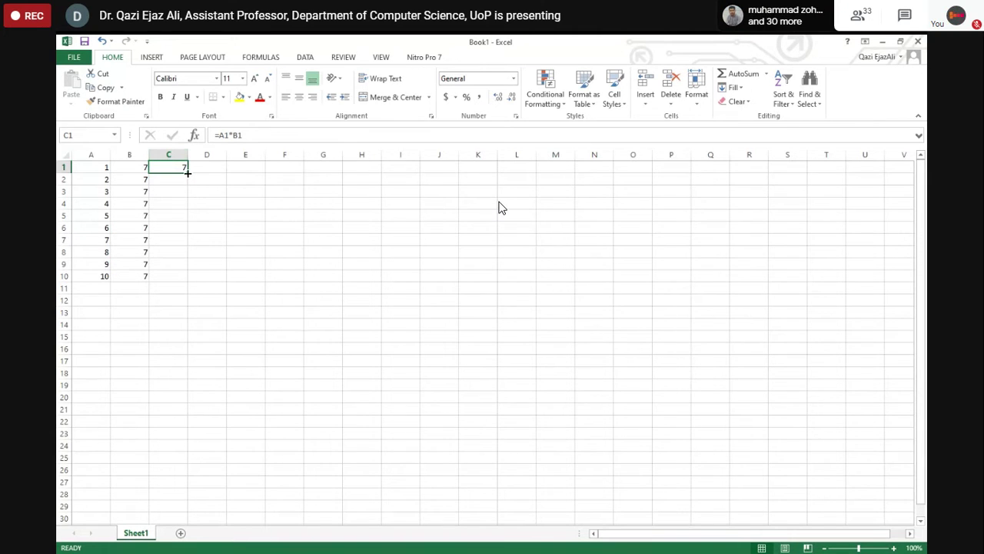
{"action": "left_click_drag", "start_coordinate": [188, 173], "coordinate": [191, 280]}
{"action": "left_click", "coordinate": [330, 326]}
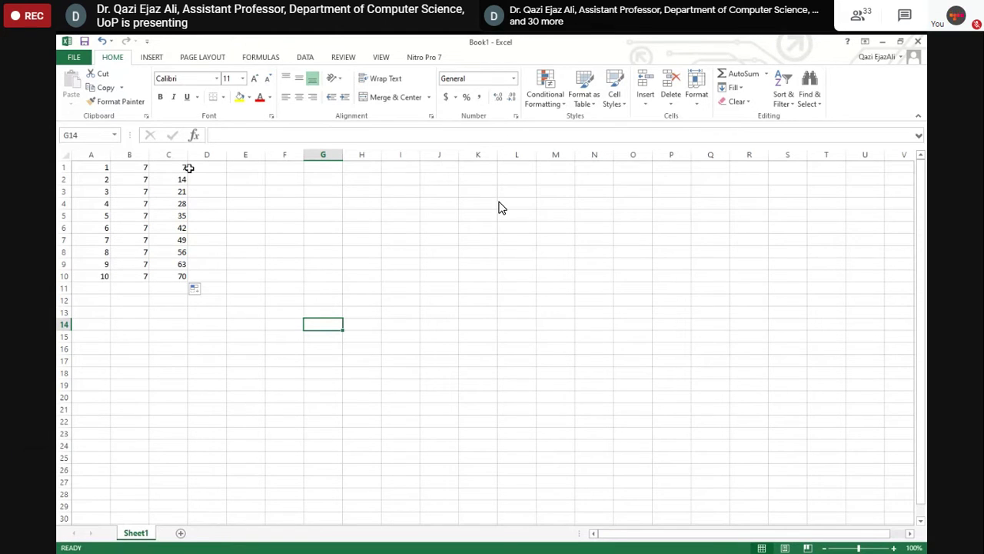
- Enter the formula =A1+B1+C1 in cell E1 to add the first row's three values
{"action": "left_click", "coordinate": [240, 169]}
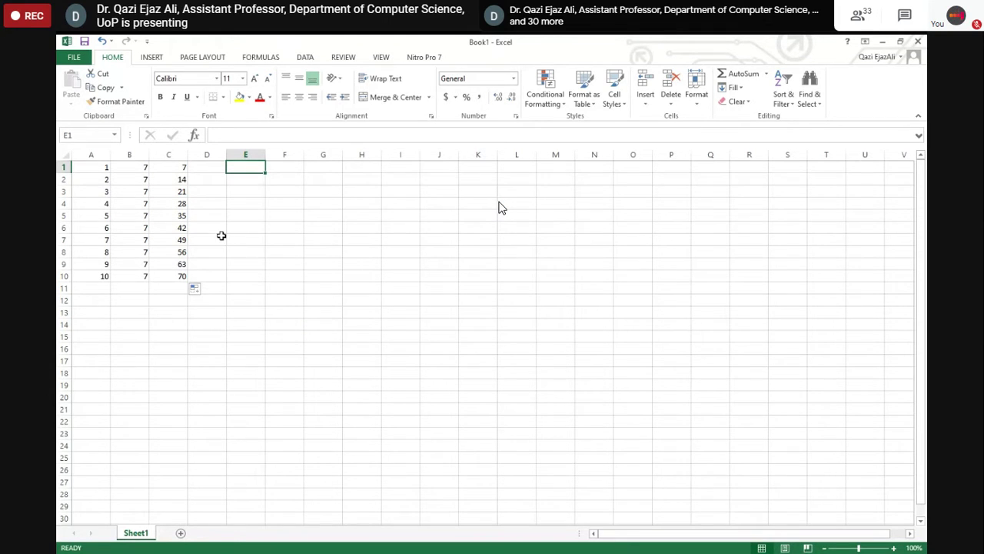
{"action": "type", "text": "="}
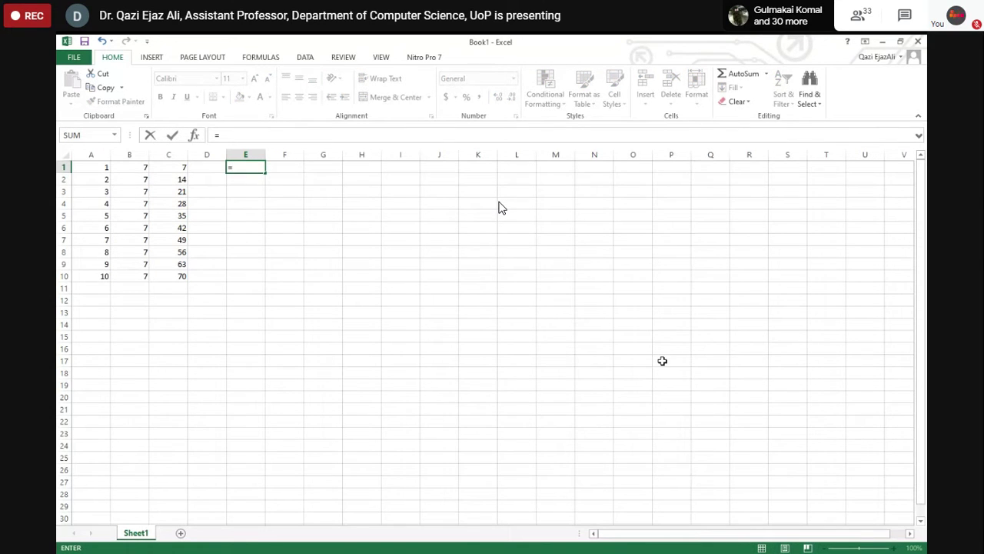
{"action": "left_click", "coordinate": [102, 168]}
{"action": "type", "text": "+"}
{"action": "left_click", "coordinate": [135, 167]}
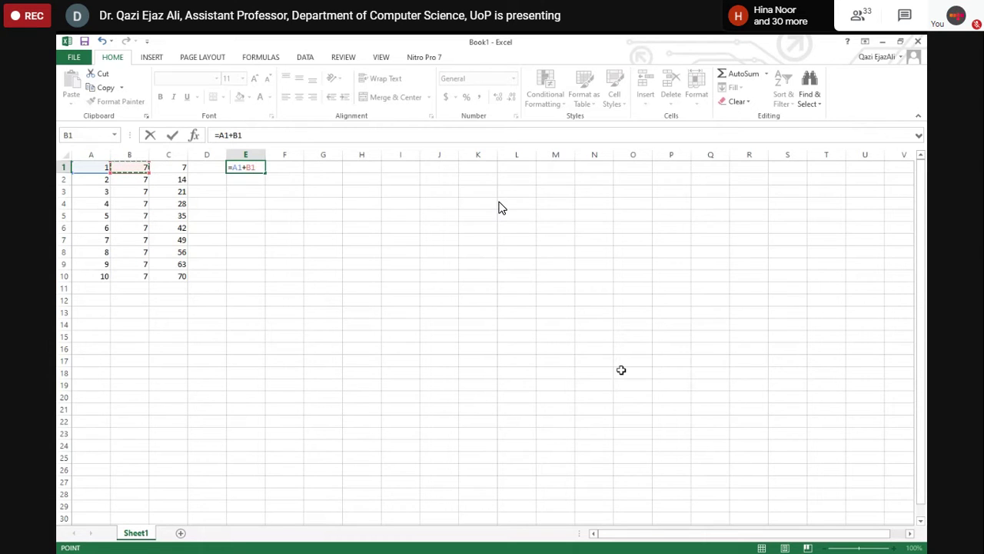
{"action": "type", "text": "+"}
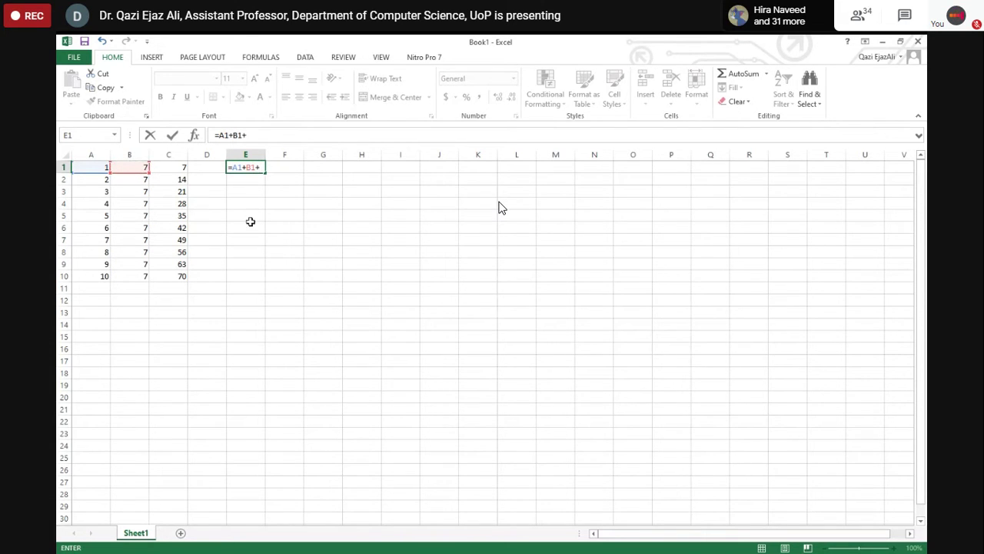
{"action": "left_click", "coordinate": [179, 168]}
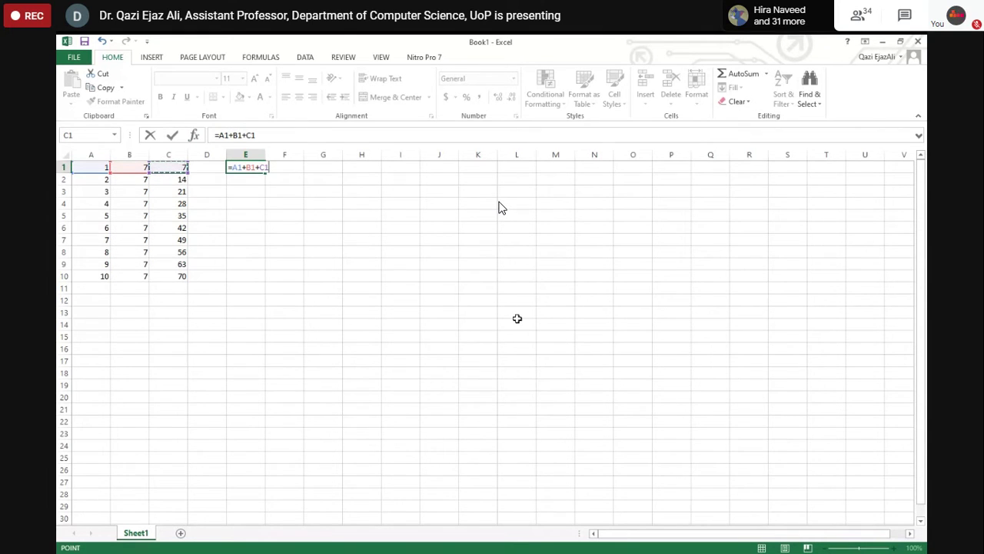
{"action": "key", "text": "Return"}
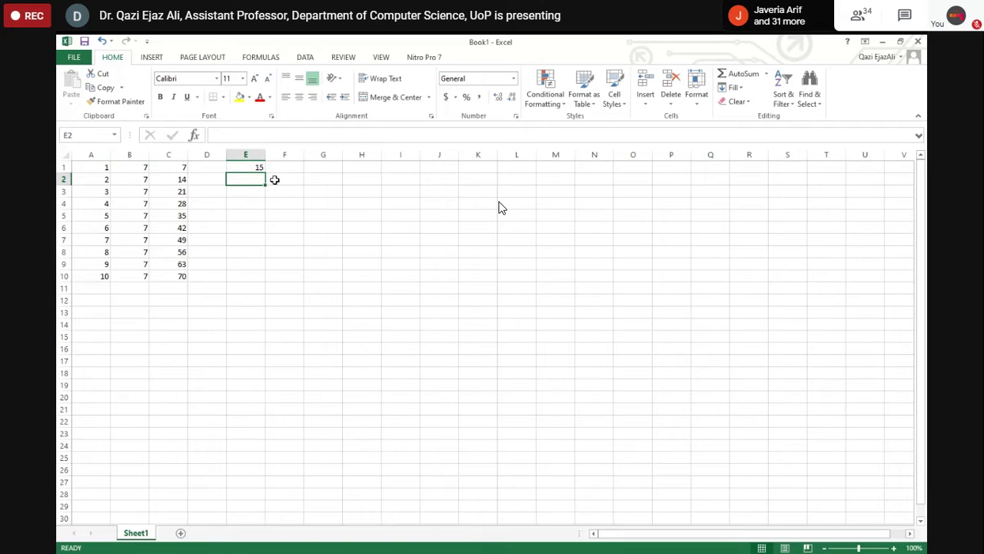
- Fill the addition formula from cell E1 down through cell E10
{"action": "left_click", "coordinate": [254, 168]}
{"action": "left_click_drag", "start_coordinate": [265, 172], "coordinate": [269, 280]}
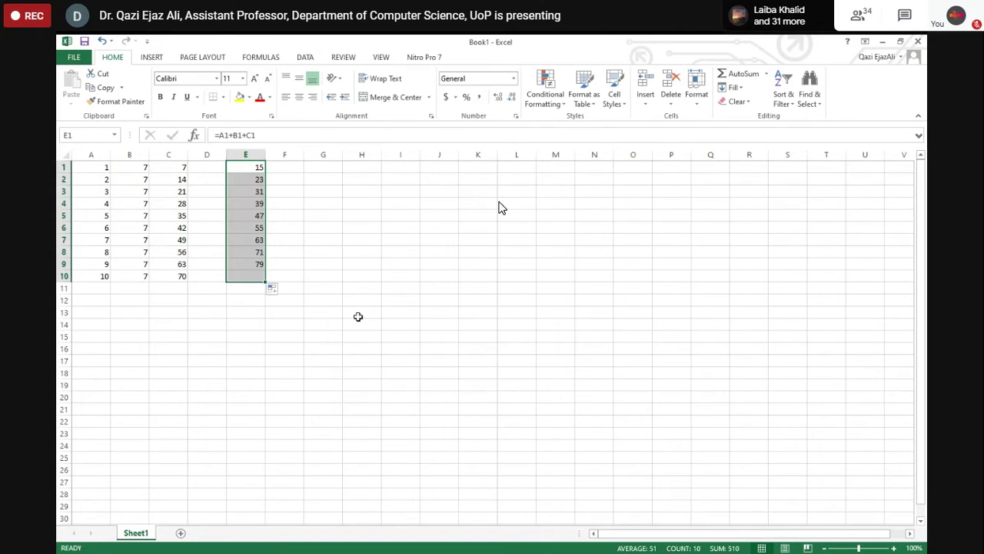
{"action": "left_click", "coordinate": [434, 349]}
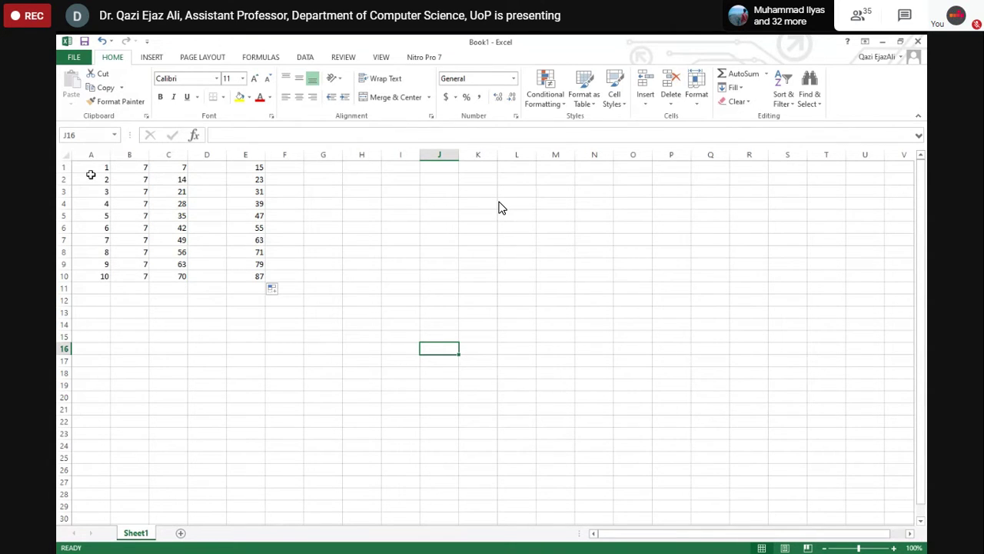
{"action": "left_click_drag", "start_coordinate": [91, 168], "coordinate": [184, 271]}
{"action": "left_click", "coordinate": [423, 250]}
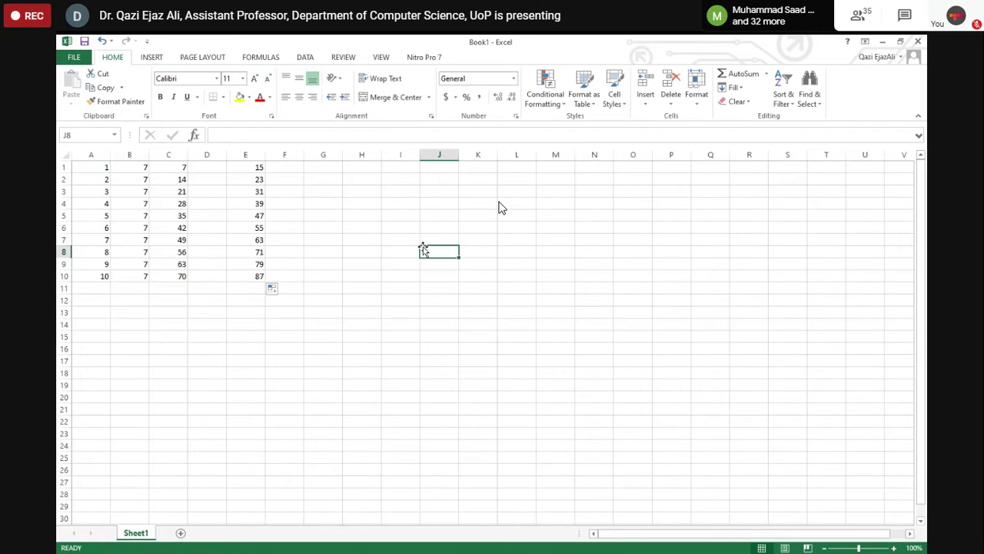
{"action": "left_click", "coordinate": [100, 302]}
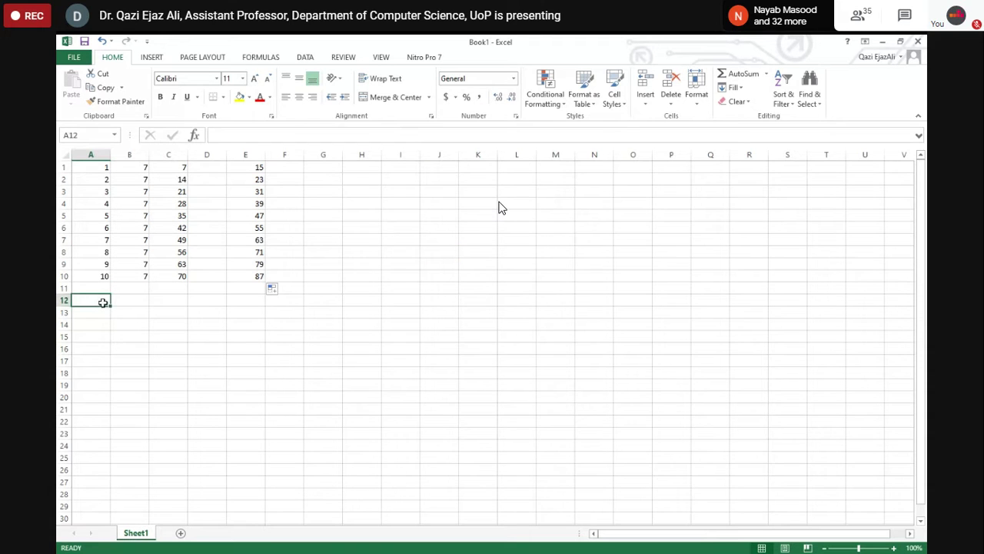
{"action": "left_click", "coordinate": [102, 177]}
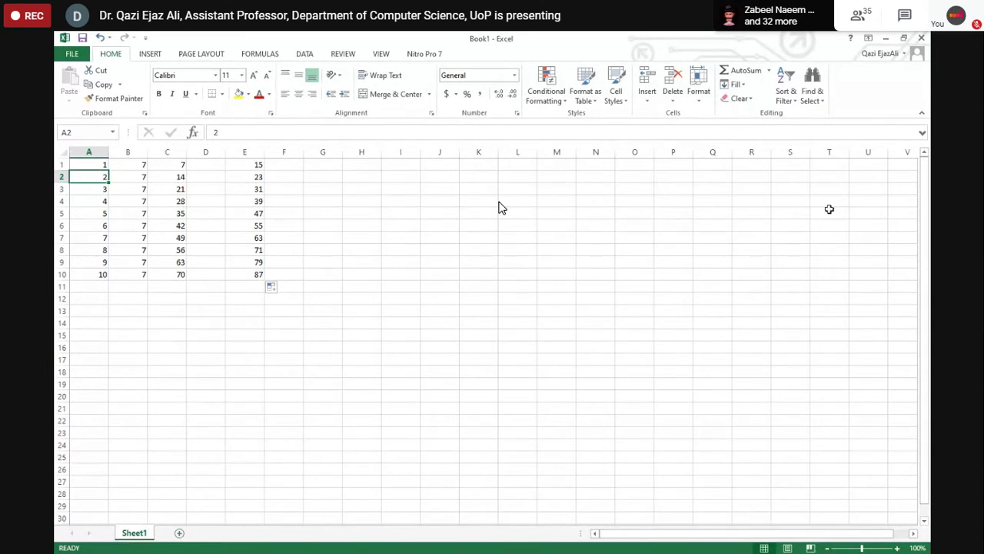
{"action": "left_click_drag", "start_coordinate": [927, 198], "coordinate": [927, 209]}
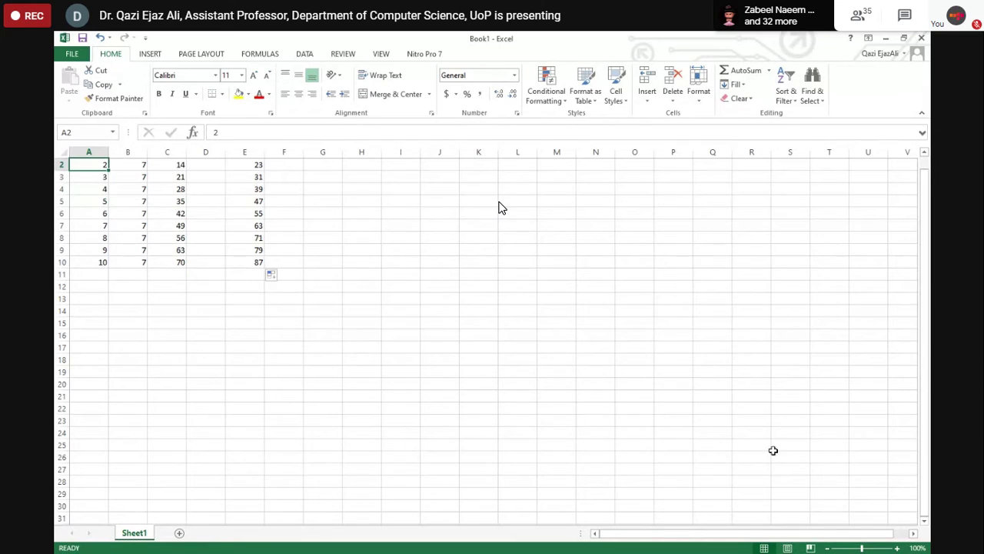
{"action": "left_click_drag", "start_coordinate": [700, 532], "coordinate": [658, 529]}
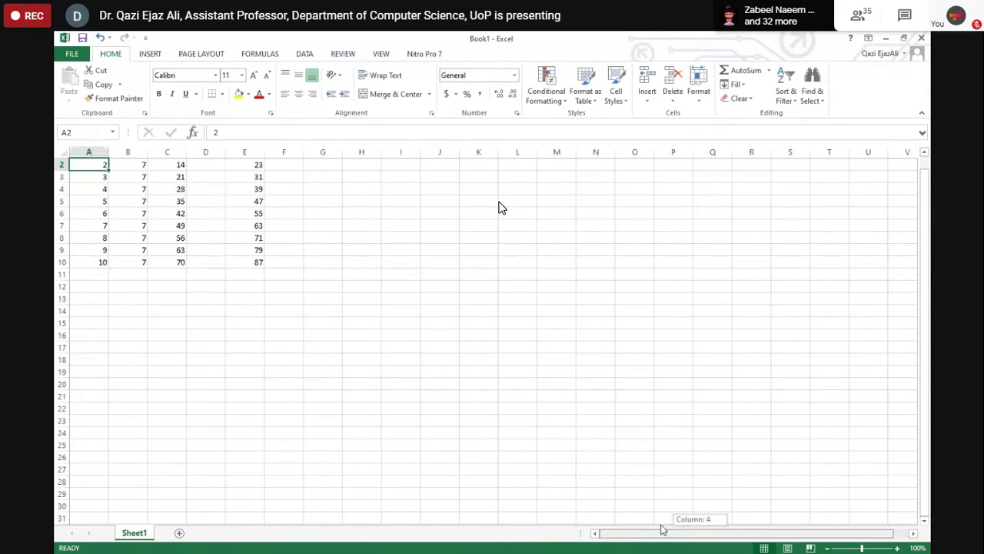
{"action": "scroll", "coordinate": [927, 234], "scroll_direction": "up", "scroll_amount": 1}
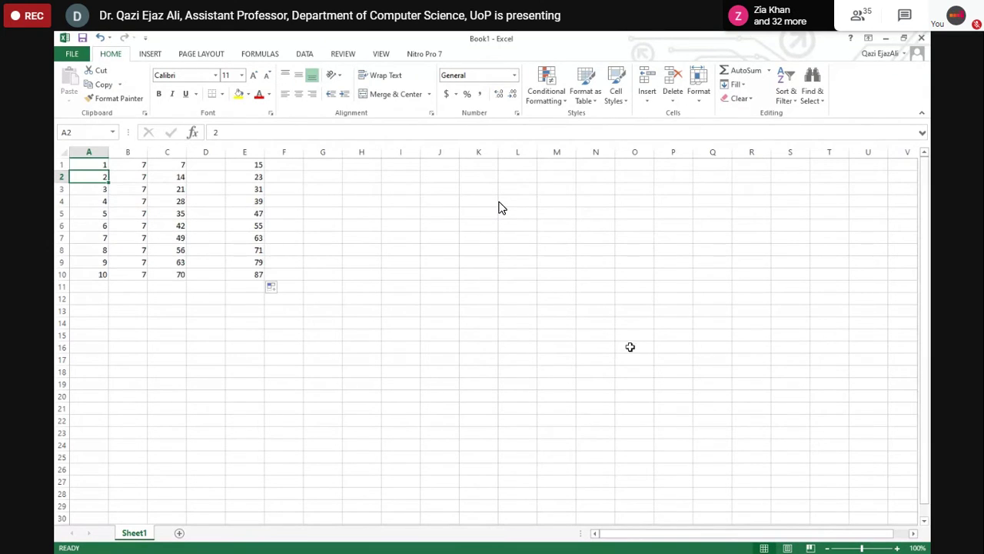
- Add three new blank worksheets to the workbook and return to Sheet1
{"action": "left_click", "coordinate": [180, 533]}
{"action": "left_click", "coordinate": [134, 533]}
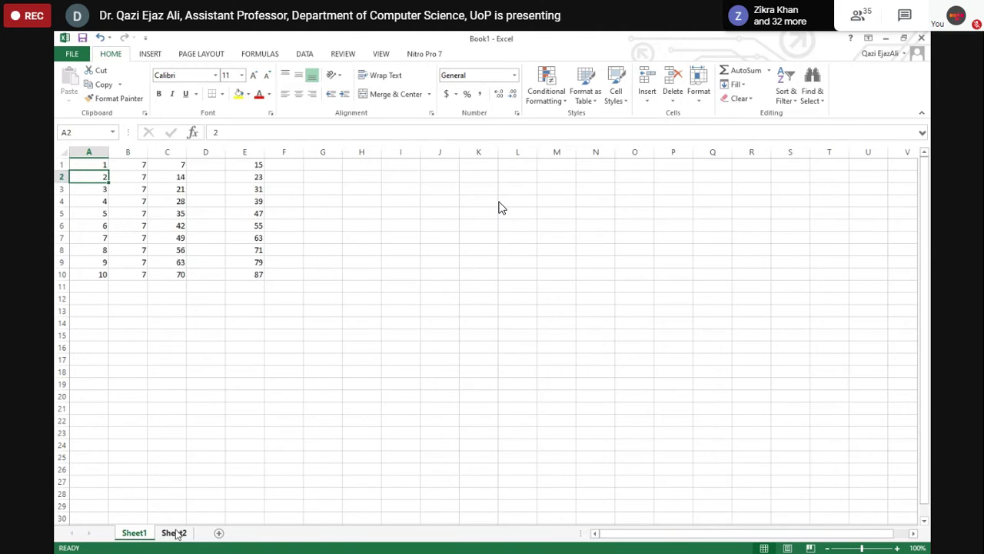
{"action": "left_click", "coordinate": [176, 533]}
{"action": "left_click", "coordinate": [219, 532]}
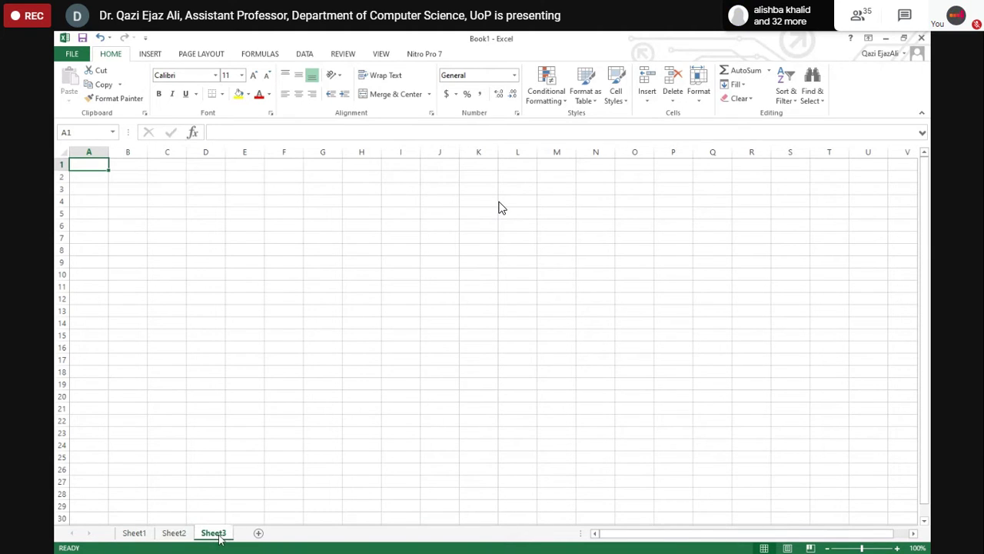
{"action": "left_click", "coordinate": [259, 533]}
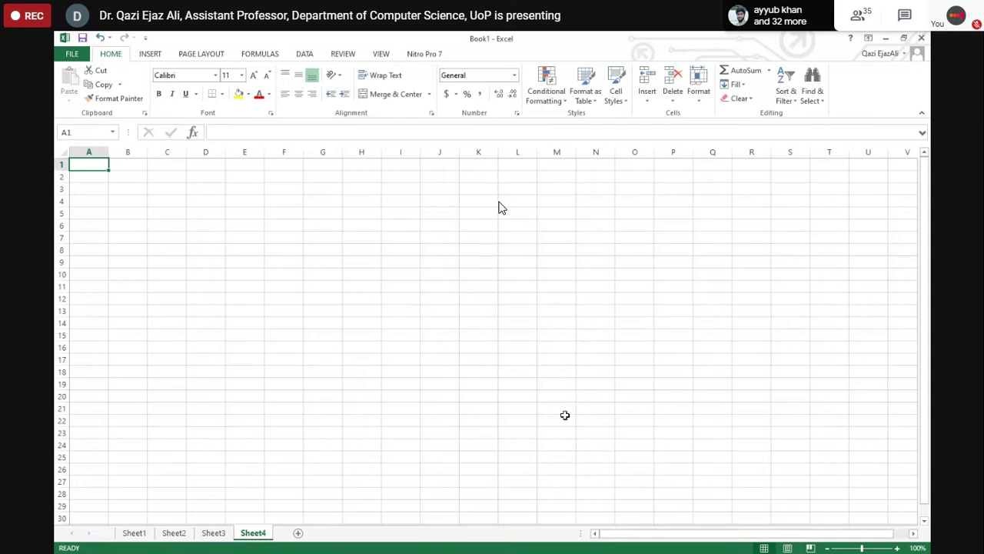
{"action": "left_click", "coordinate": [135, 535]}
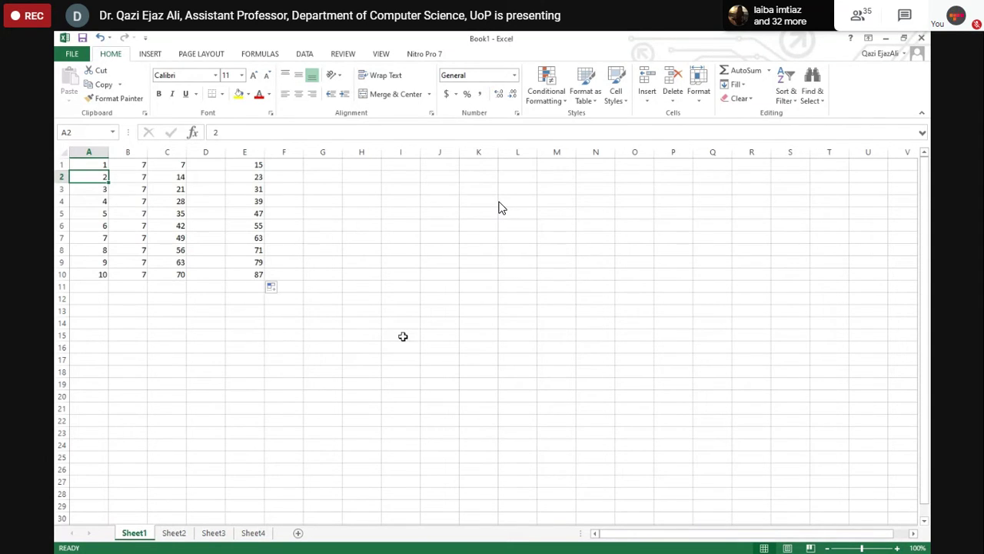
- On Sheet2, enter the column headings Group 1 in cell A1 and Group 2 in cell B1
{"action": "left_click", "coordinate": [176, 538]}
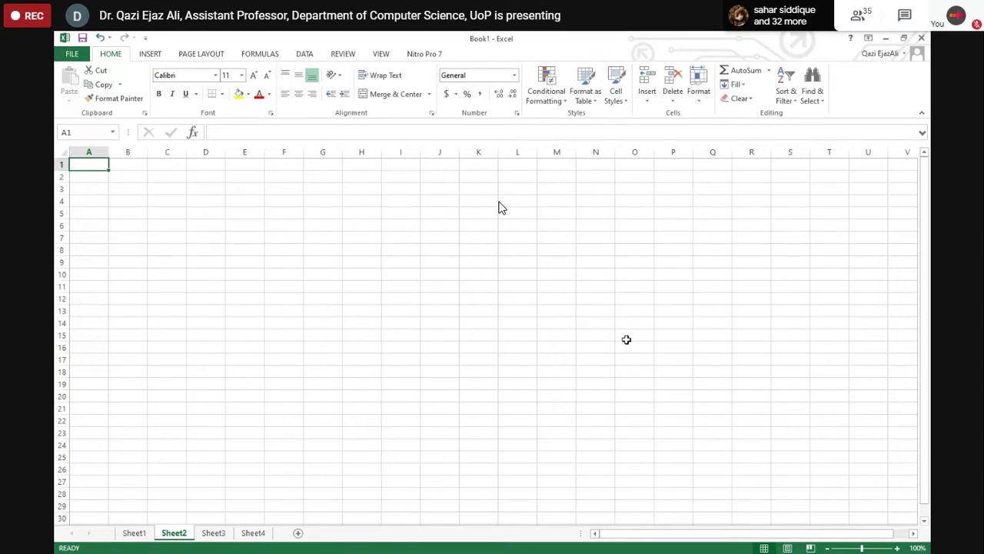
{"action": "type", "text": "Gr"}
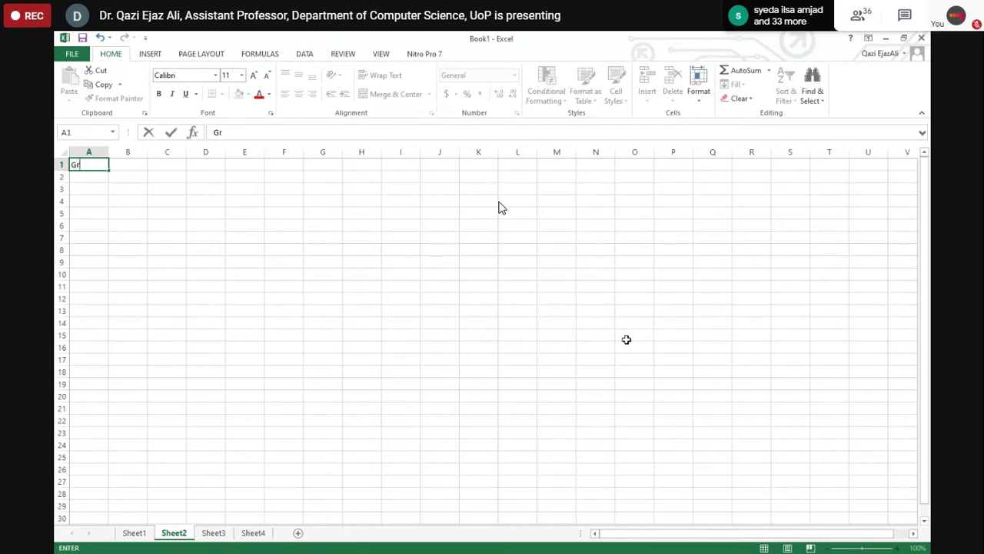
{"action": "type", "text": "oup 1"}
{"action": "key", "text": "Tab"}
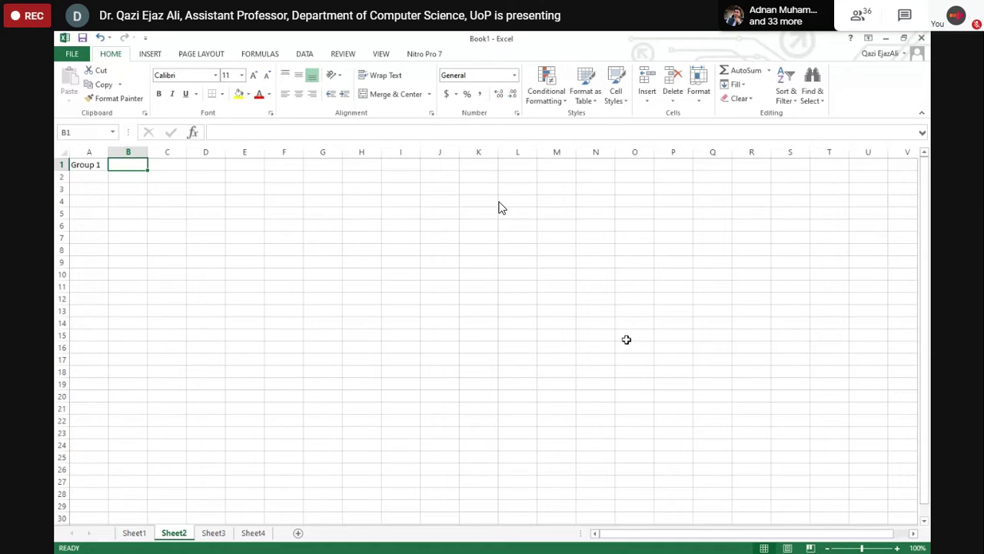
{"action": "type", "text": "Gr"}
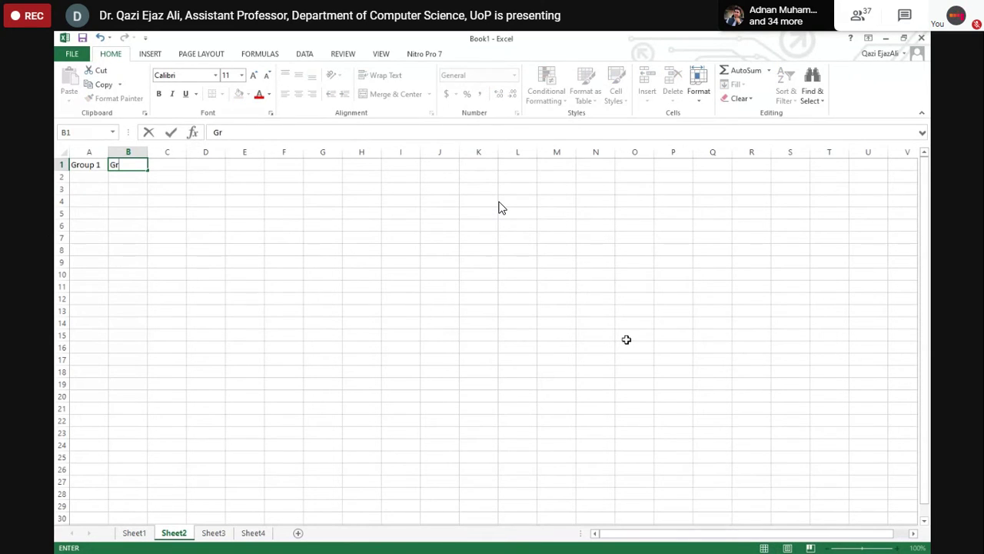
{"action": "type", "text": "oup 2"}
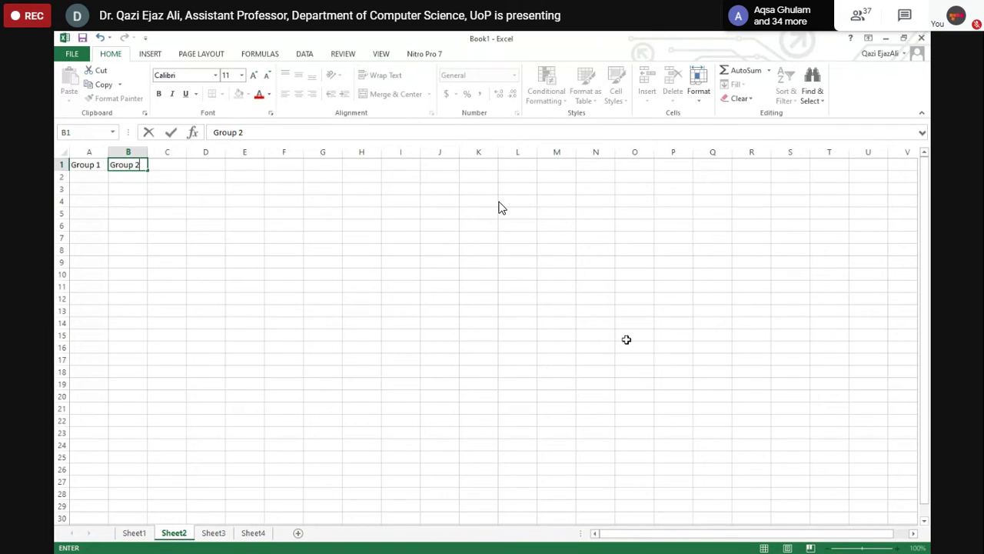
{"action": "key", "text": "Tab"}
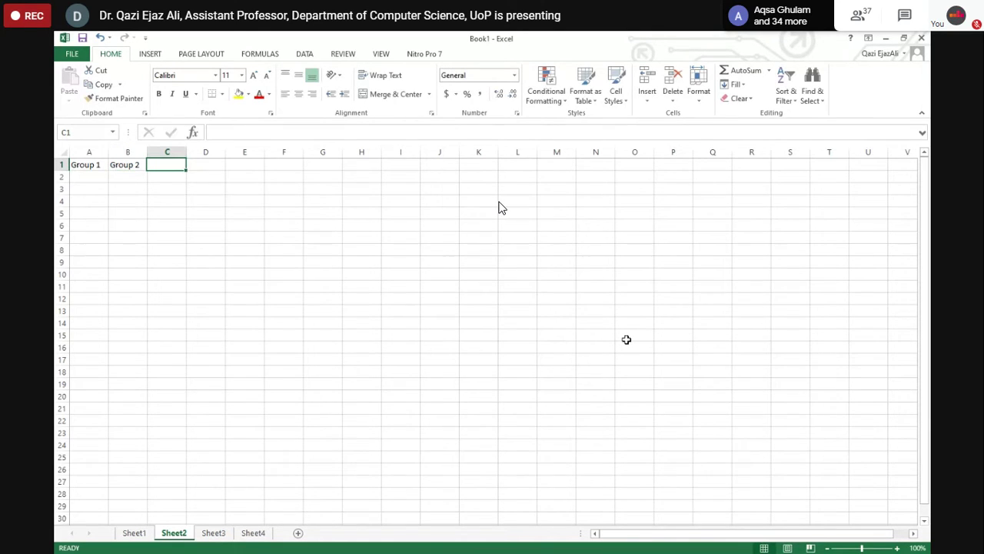
- Enter the heading Group 3 in cell C1, with a space before the number
{"action": "type", "text": "G"}
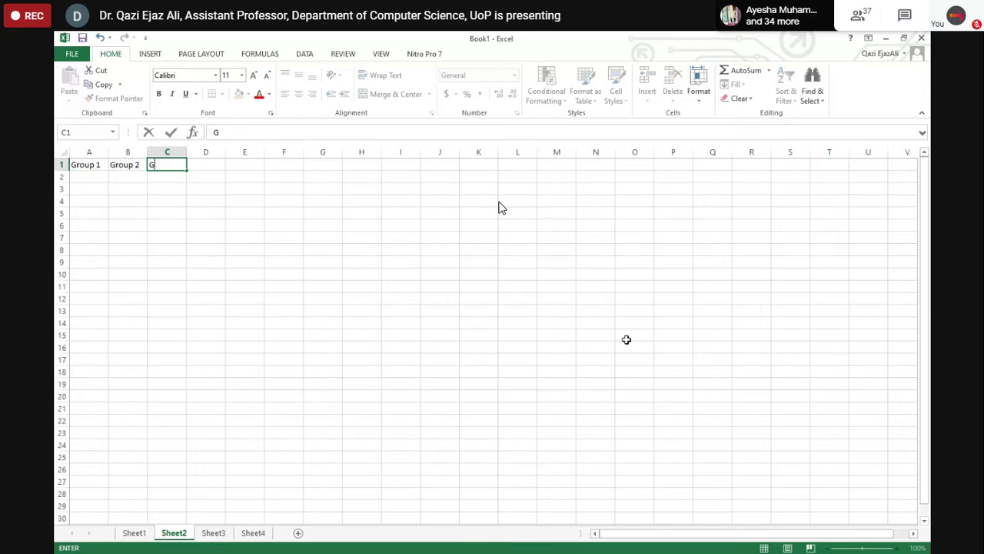
{"action": "type", "text": "roup3"}
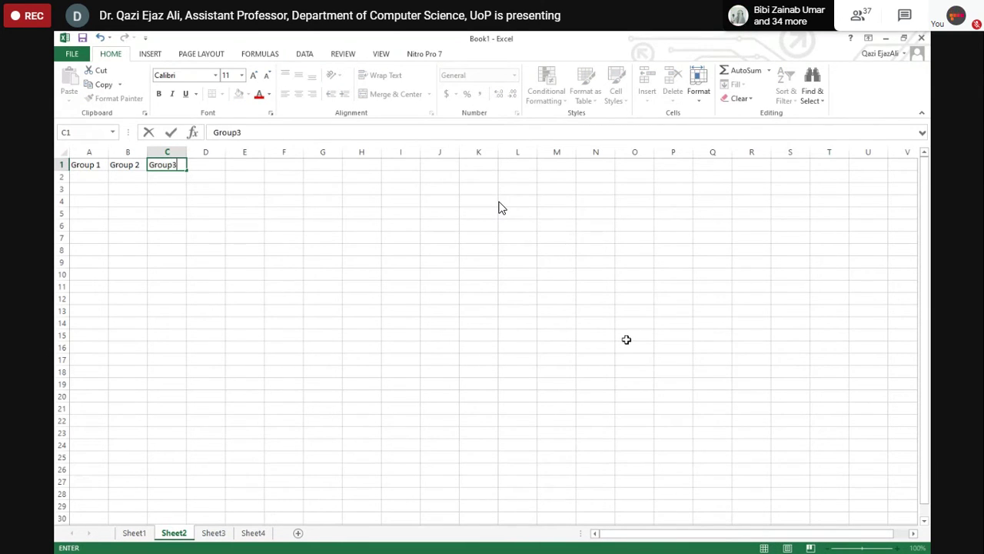
{"action": "key", "text": "Left"}
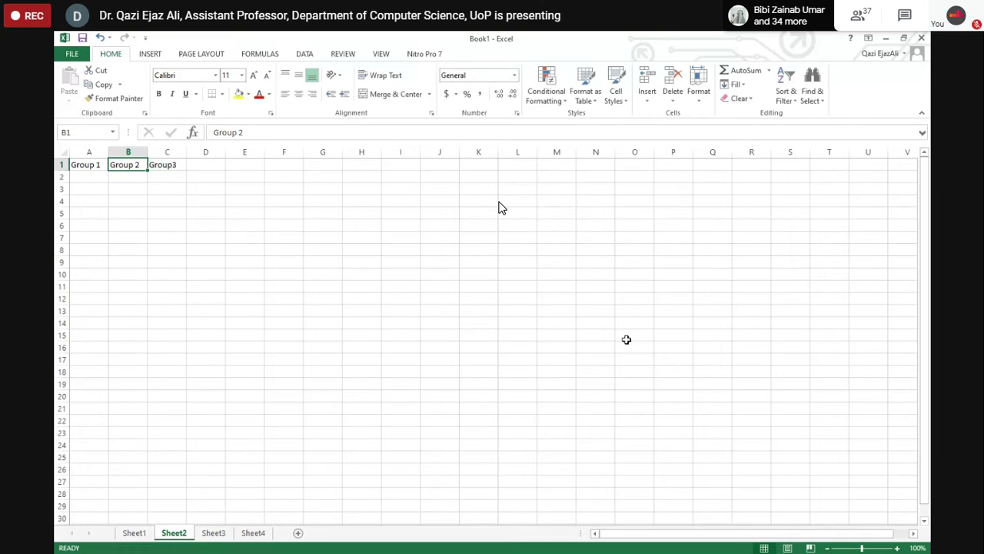
{"action": "key", "text": "Right"}
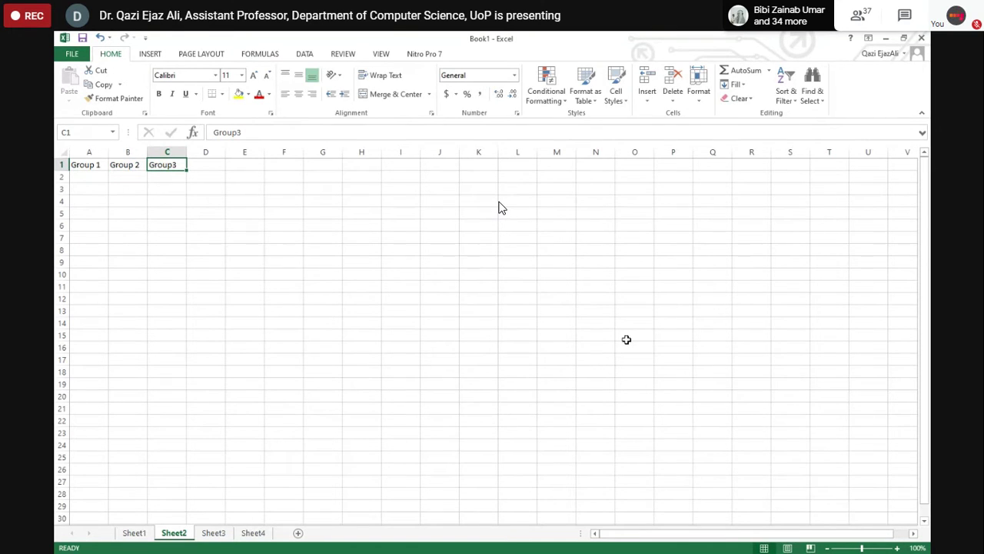
{"action": "double_click", "coordinate": [173, 164]}
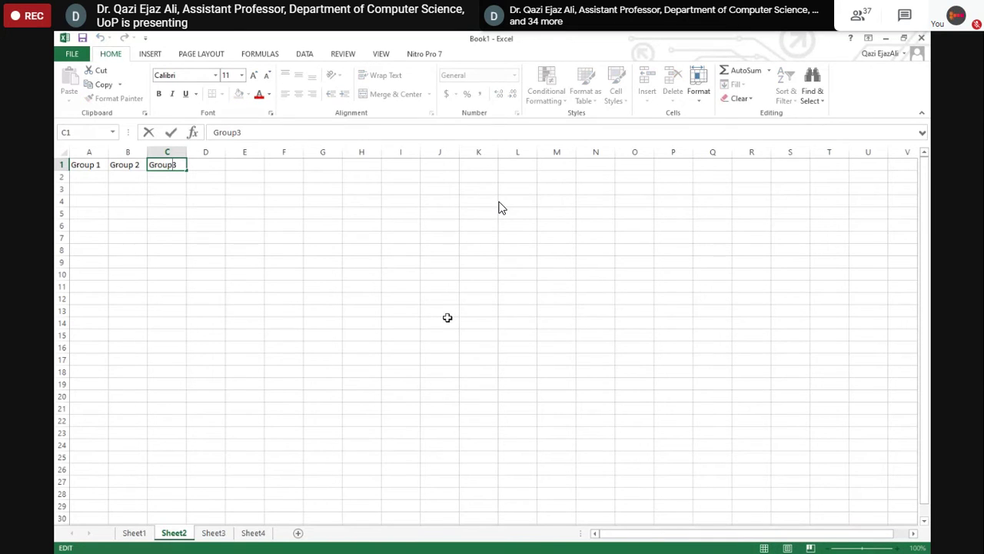
{"action": "key", "text": "Return"}
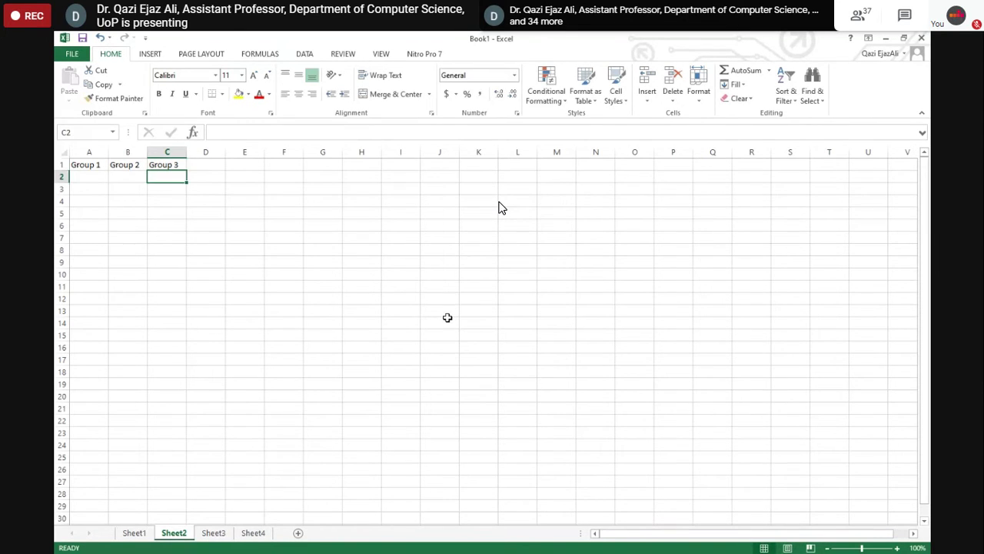
- Enter the values 5, 6 and 4 under Group 1 in cells A2 to A4
{"action": "left_click", "coordinate": [86, 178]}
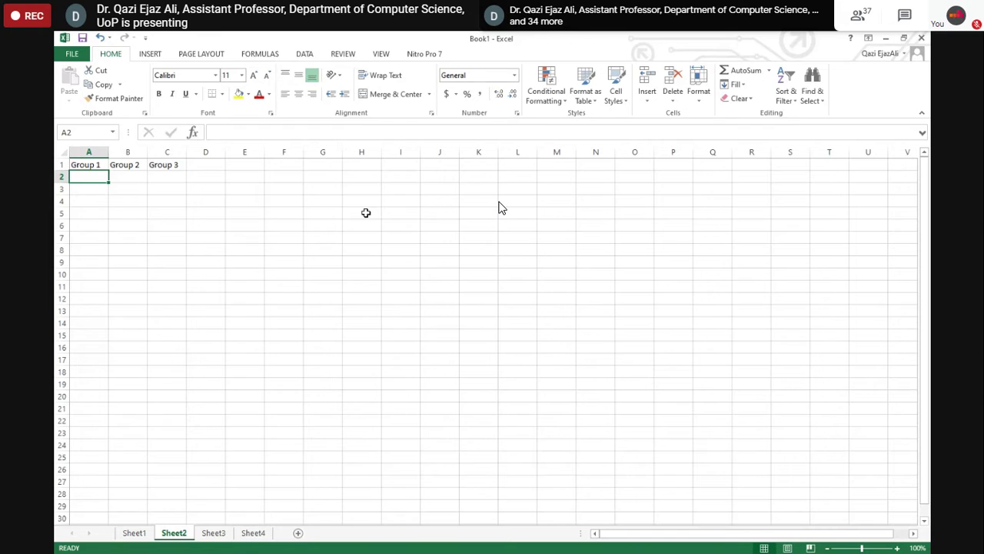
{"action": "type", "text": "5"}
{"action": "key", "text": "Return"}
{"action": "type", "text": "6"}
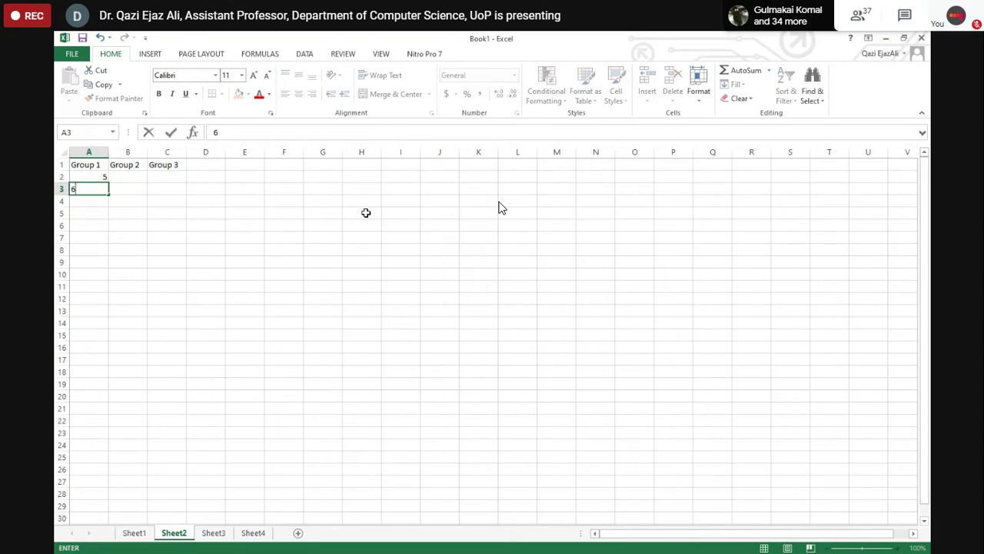
{"action": "key", "text": "Return"}
{"action": "type", "text": "4"}
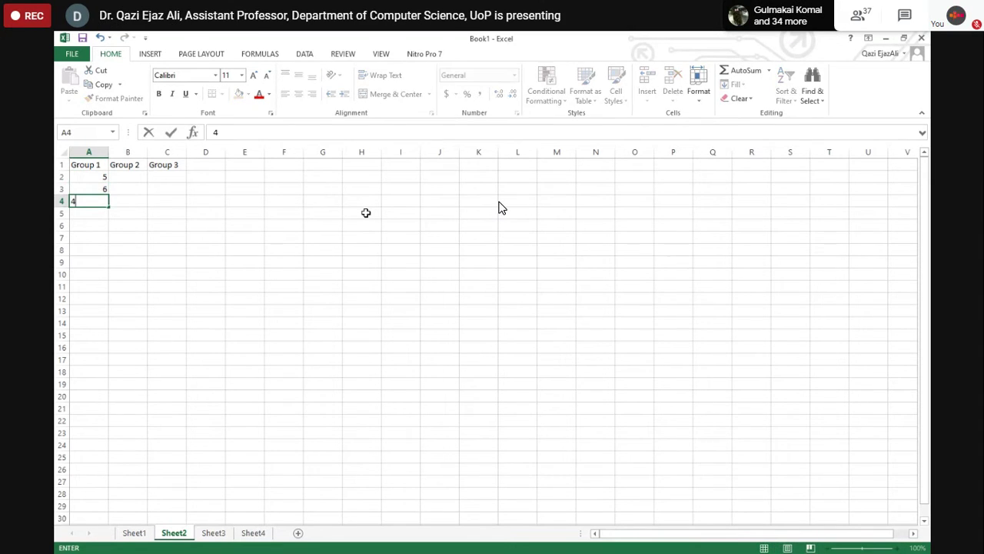
{"action": "key", "text": "Tab"}
- Enter 8, 5 and 3 under Group 2 in B2 to B4, and 8, 7 and 1 under Group 3 in C2 to C4
{"action": "key", "text": "Up"}
{"action": "key", "text": "Up"}
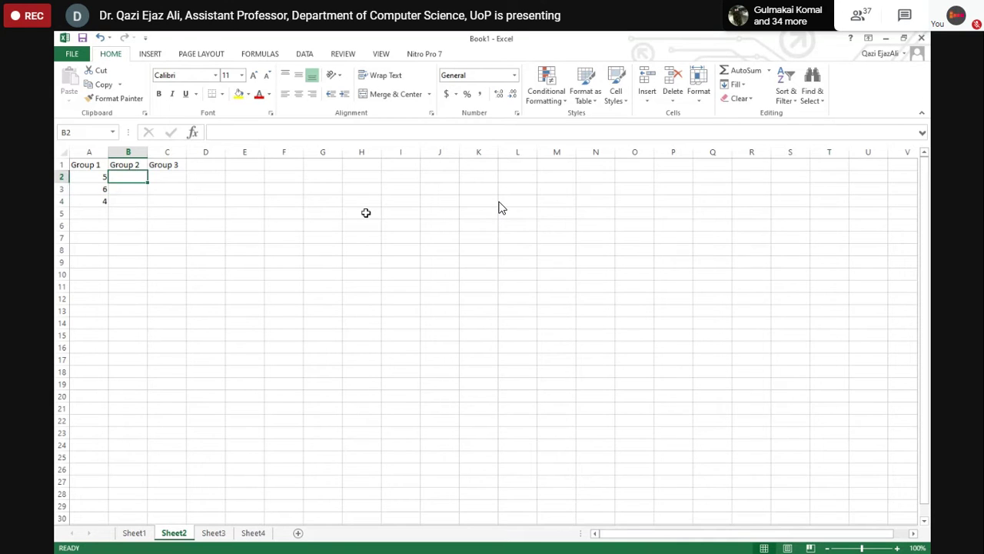
{"action": "type", "text": "8"}
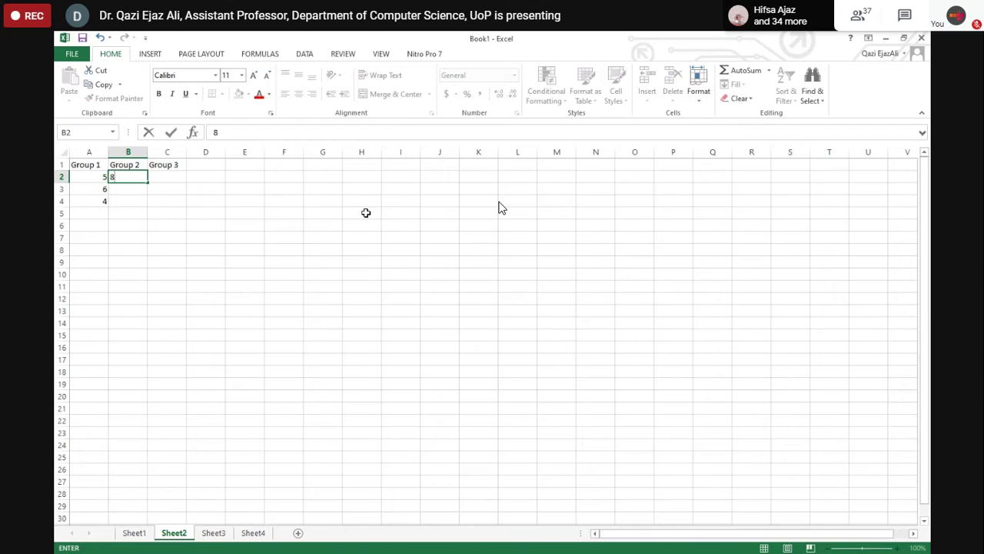
{"action": "key", "text": "Return"}
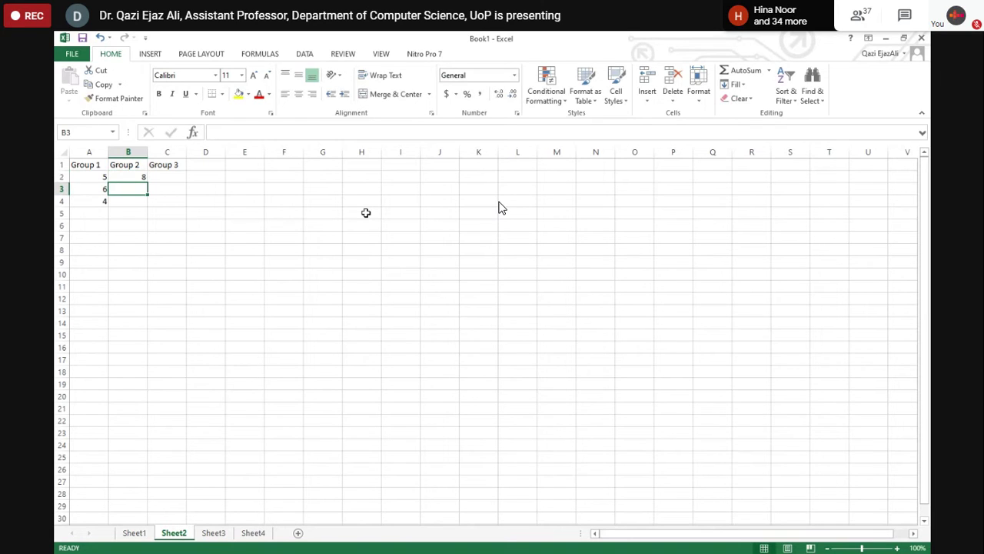
{"action": "type", "text": "5"}
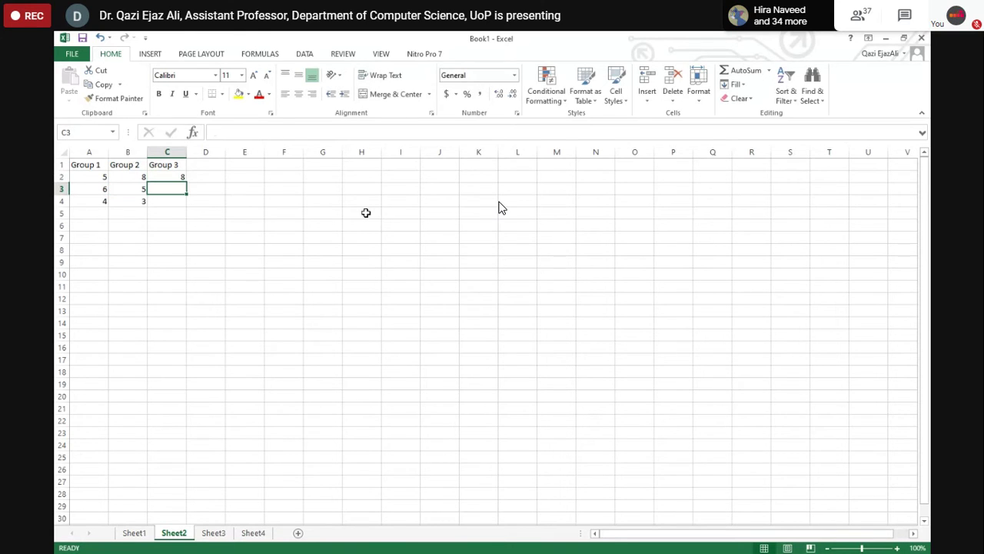
{"action": "type", "text": "7"}
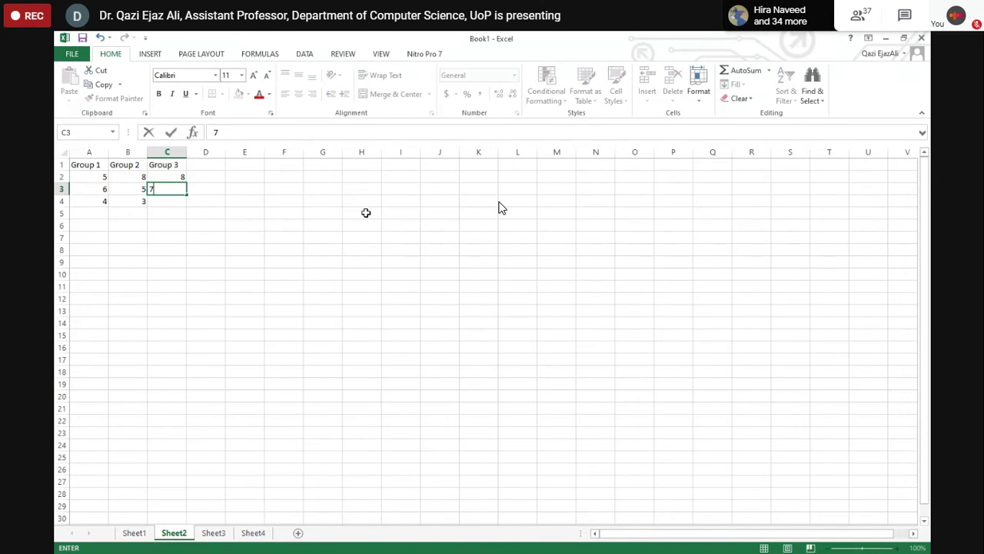
{"action": "key", "text": "Return"}
{"action": "type", "text": "1"}
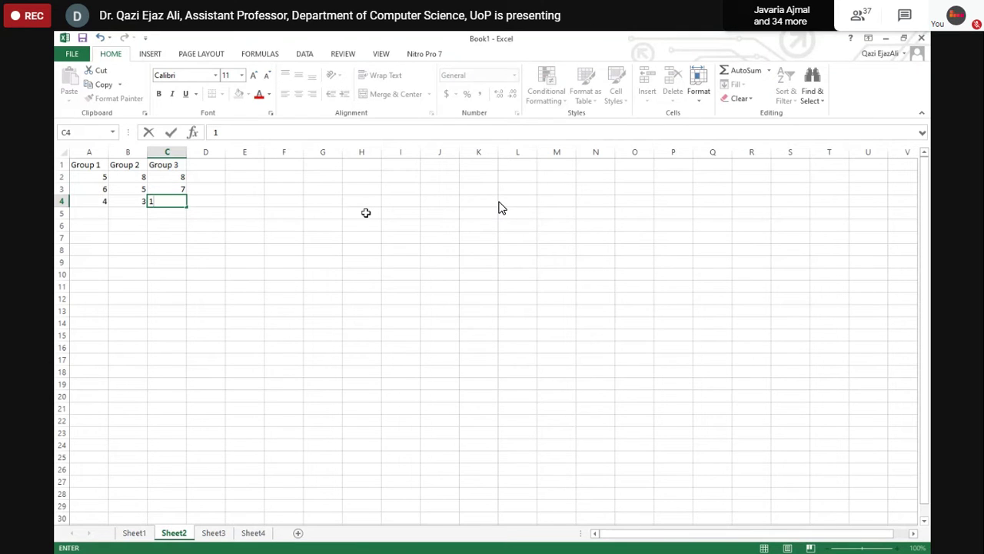
{"action": "key", "text": "Return"}
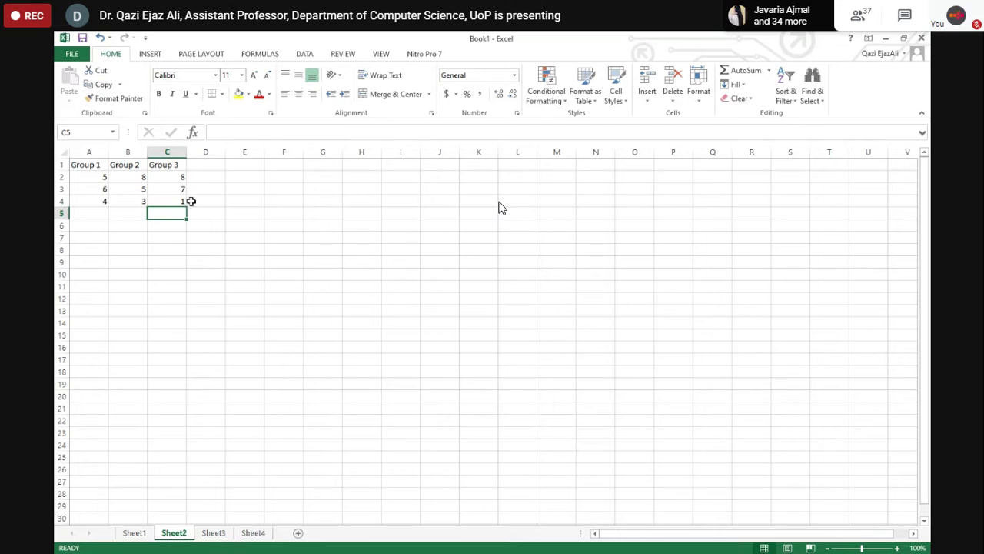
{"action": "left_click", "coordinate": [97, 178]}
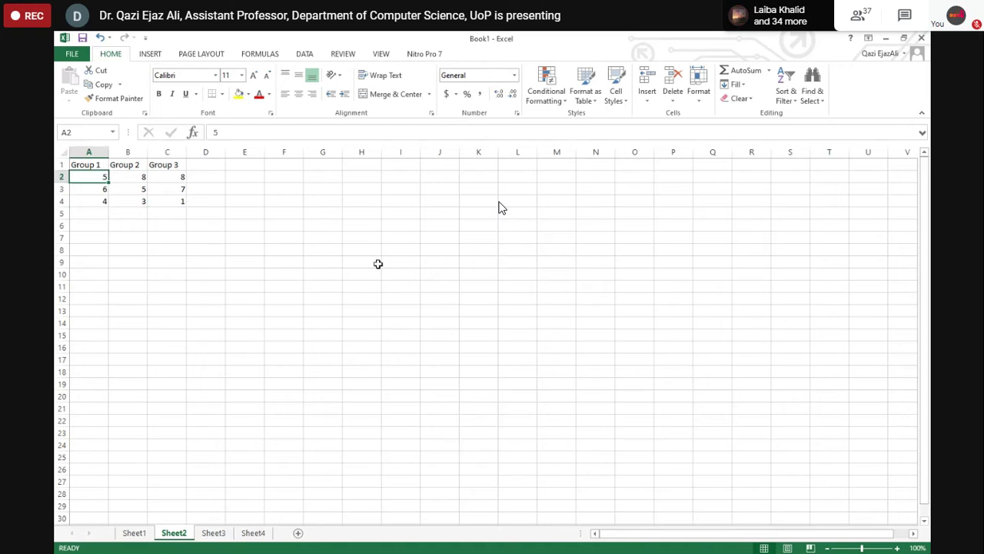
{"action": "left_click", "coordinate": [152, 235]}
{"action": "left_click_drag", "start_coordinate": [77, 165], "coordinate": [180, 206]}
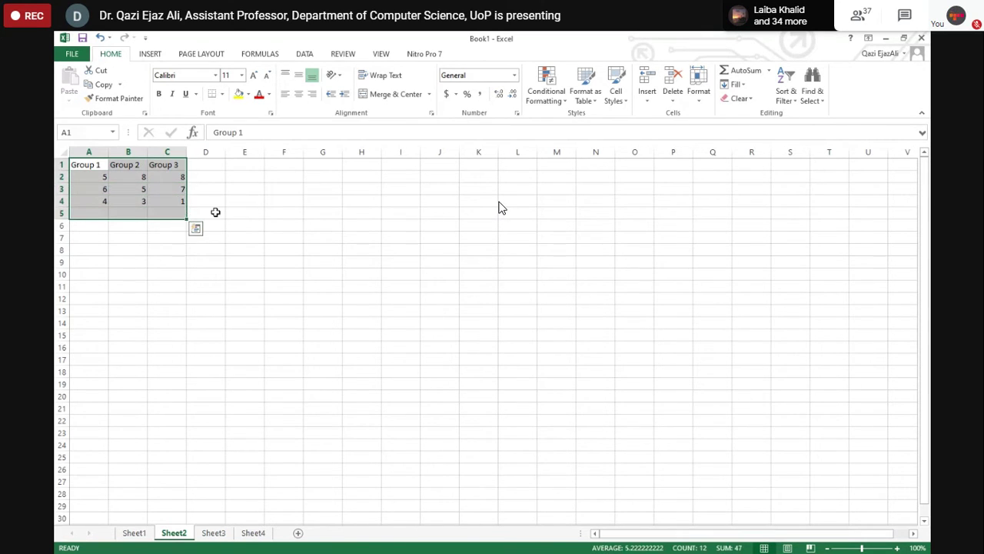
{"action": "left_click", "coordinate": [216, 212]}
- Insert the recommended Clustered Column chart for the data in A1:C4
{"action": "left_click_drag", "start_coordinate": [88, 162], "coordinate": [161, 201]}
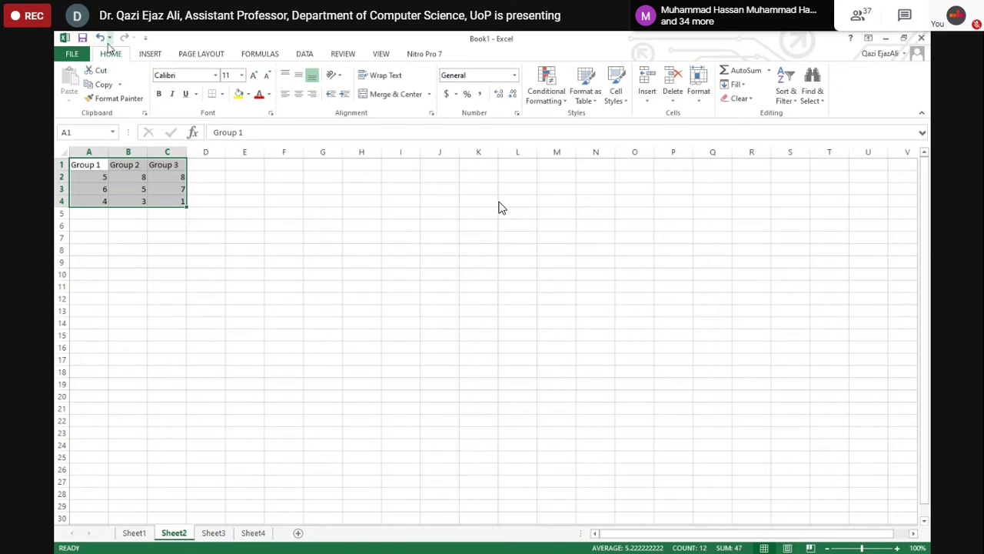
{"action": "left_click", "coordinate": [146, 54]}
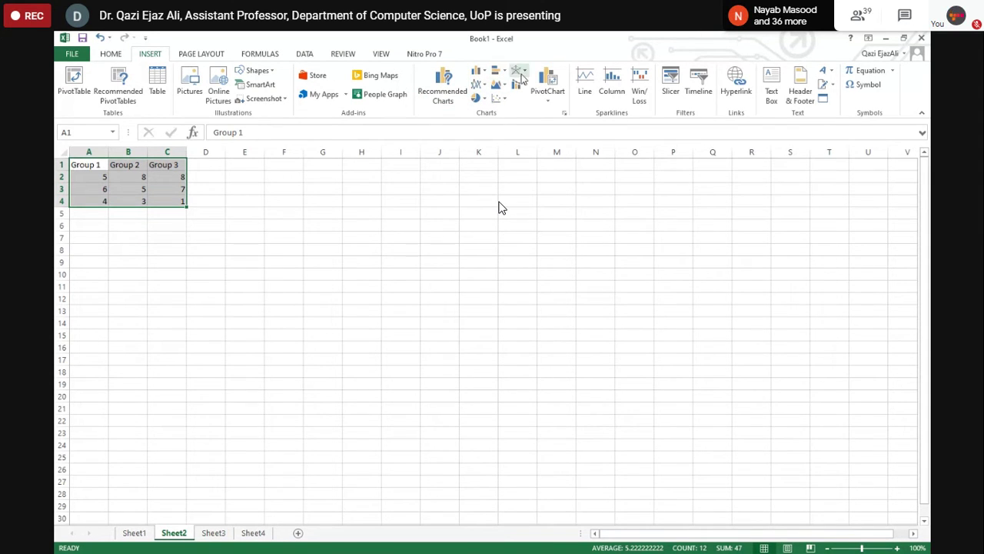
{"action": "left_click", "coordinate": [449, 93]}
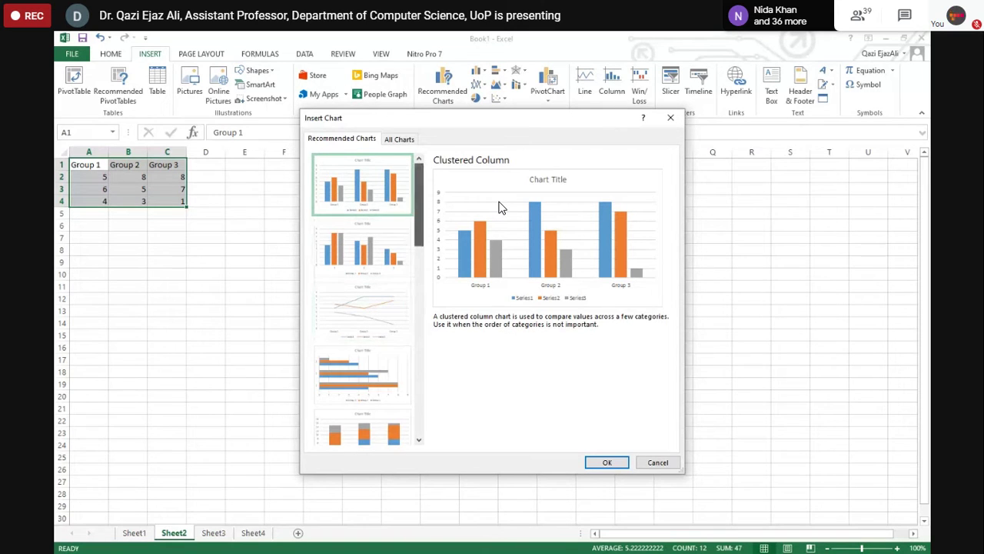
{"action": "scroll", "coordinate": [500, 207], "scroll_direction": "down", "scroll_amount": 5}
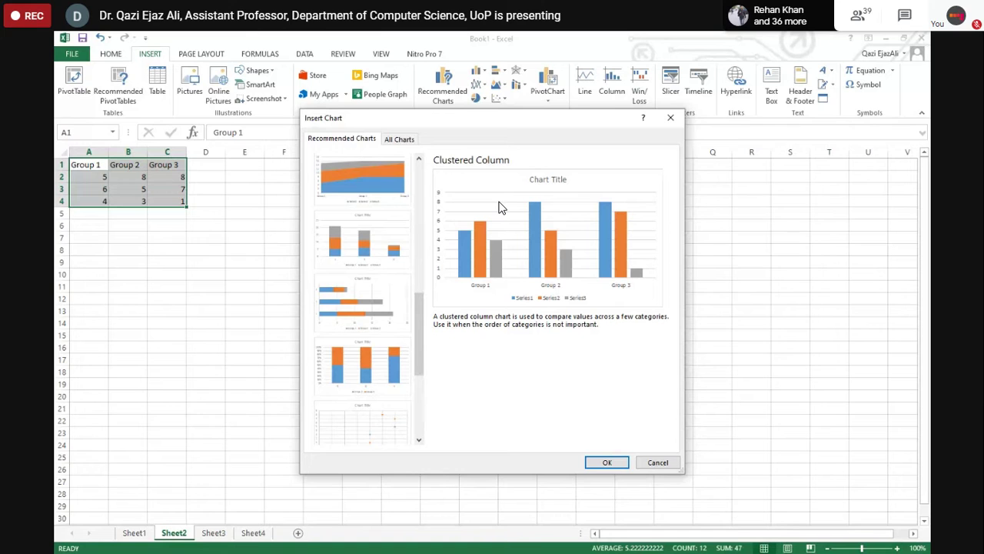
{"action": "scroll", "coordinate": [500, 208], "scroll_direction": "up", "scroll_amount": 3}
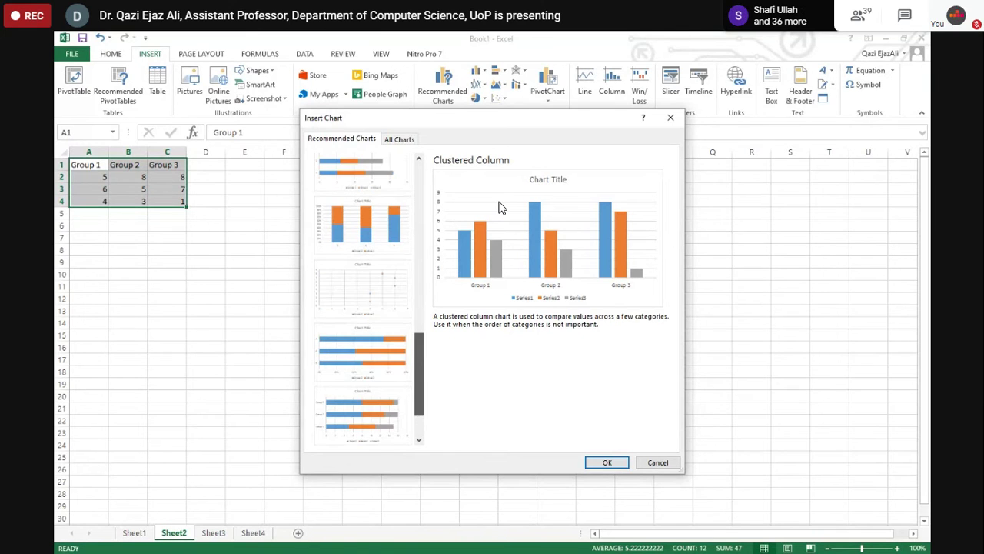
{"action": "scroll", "coordinate": [499, 208], "scroll_direction": "up", "scroll_amount": 3}
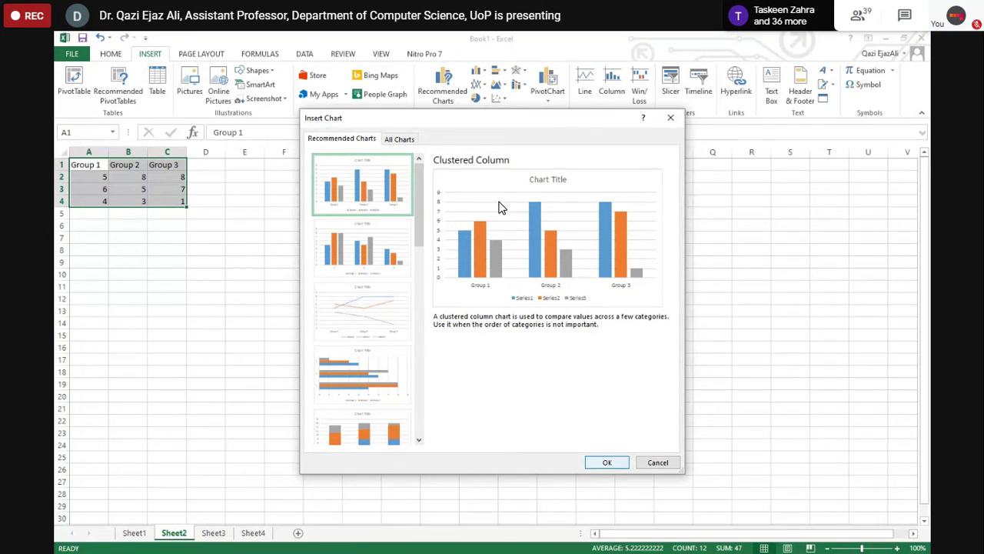
{"action": "left_click", "coordinate": [607, 461]}
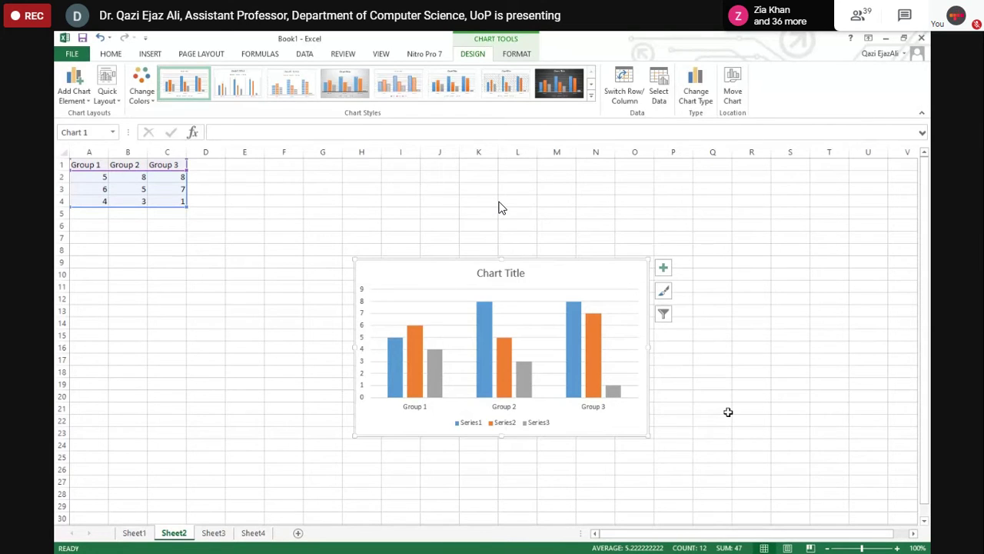
- Select the Series1, Series2 and Series3 entries in the chart legend one after another to examine them
{"action": "left_click", "coordinate": [481, 424]}
{"action": "left_click", "coordinate": [473, 427]}
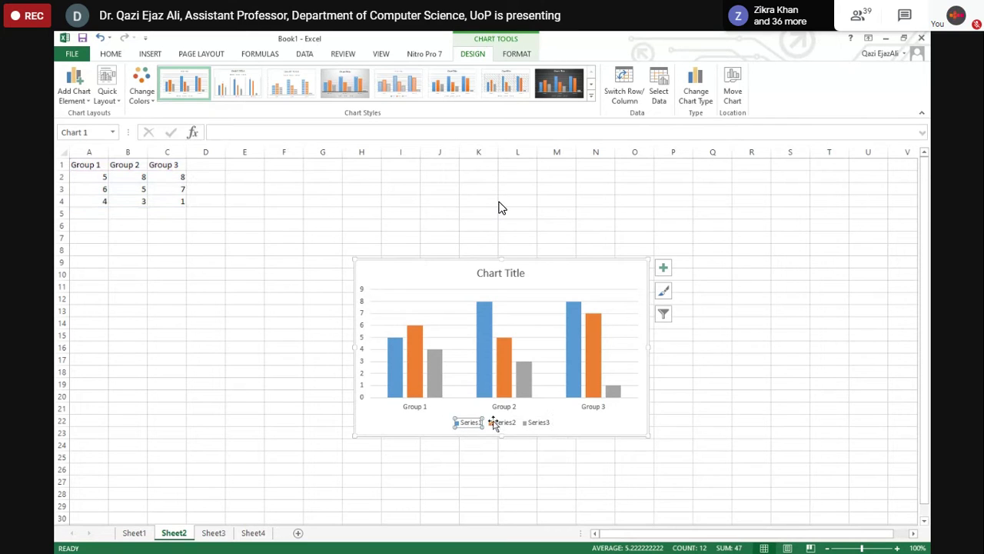
{"action": "left_click", "coordinate": [498, 425]}
{"action": "left_click", "coordinate": [540, 427]}
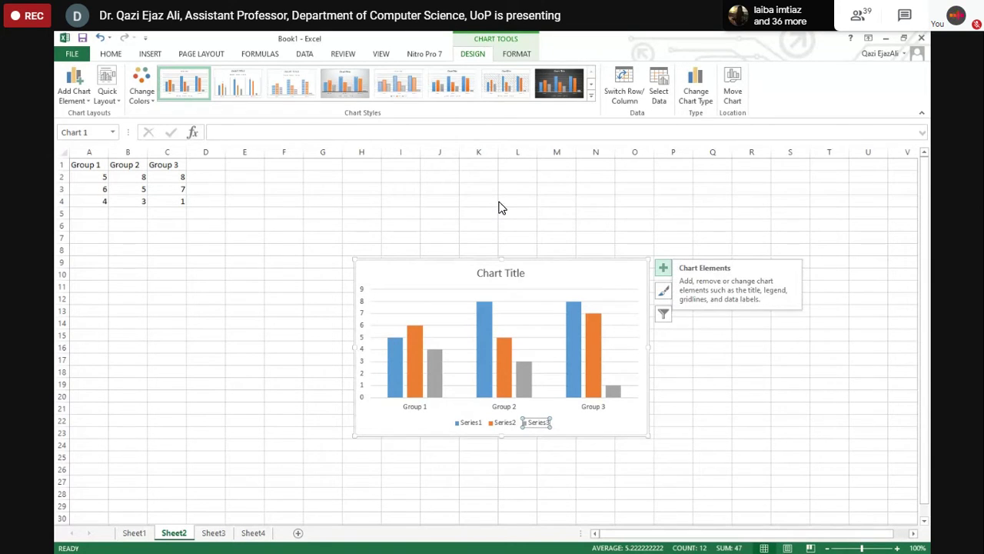
- Replace the chart title with "experiment 1" followed by an empty second line, and deselect the chart
{"action": "double_click", "coordinate": [495, 275]}
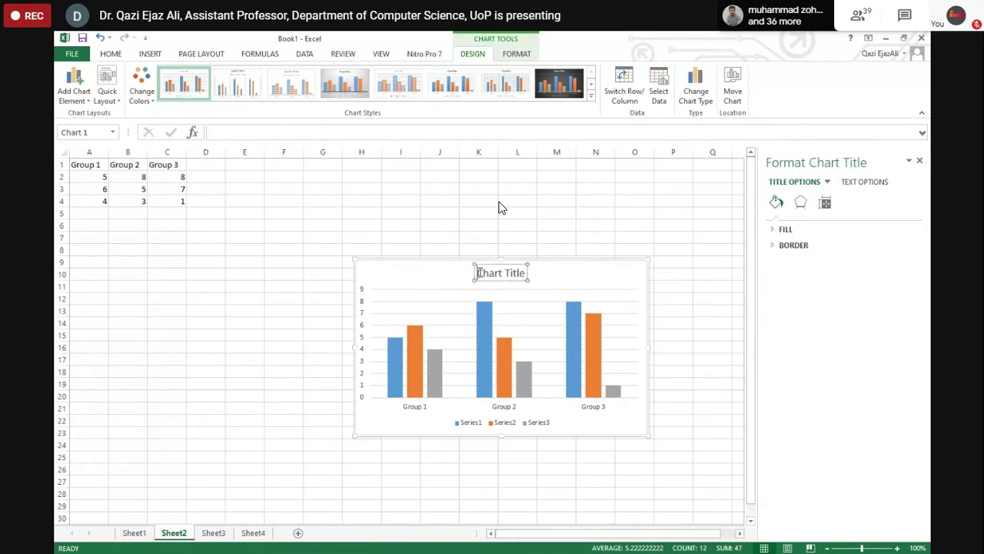
{"action": "left_click_drag", "start_coordinate": [477, 272], "coordinate": [528, 274]}
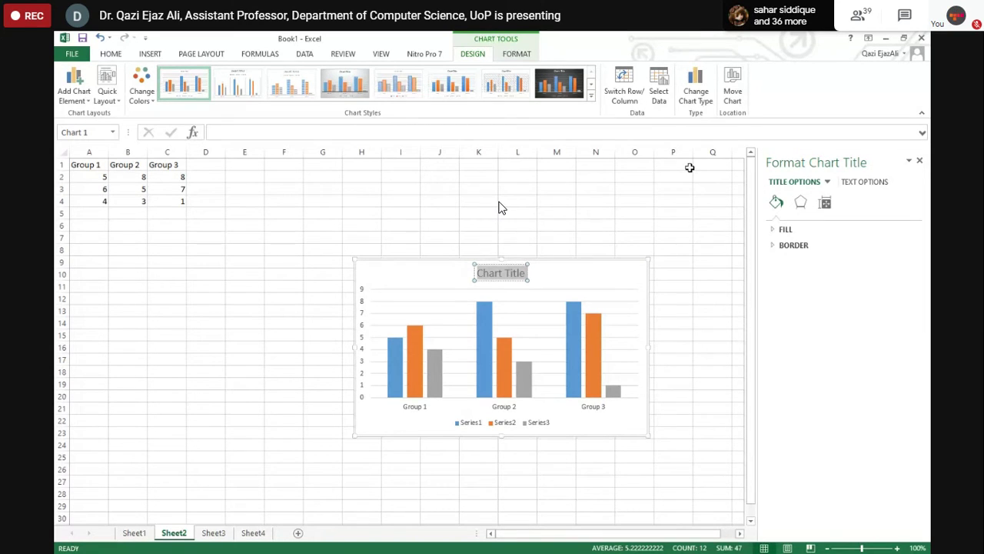
{"action": "type", "text": "exp"}
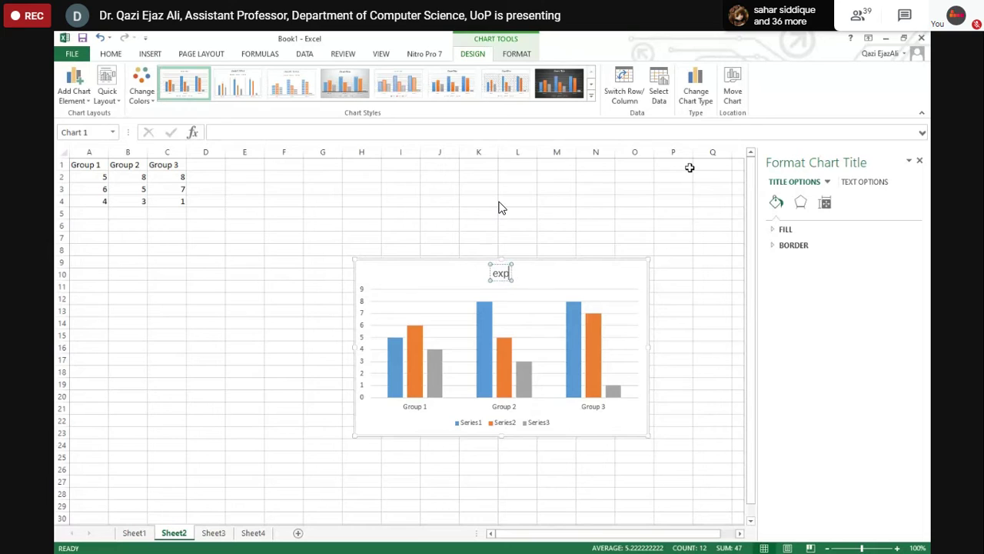
{"action": "type", "text": "erime"}
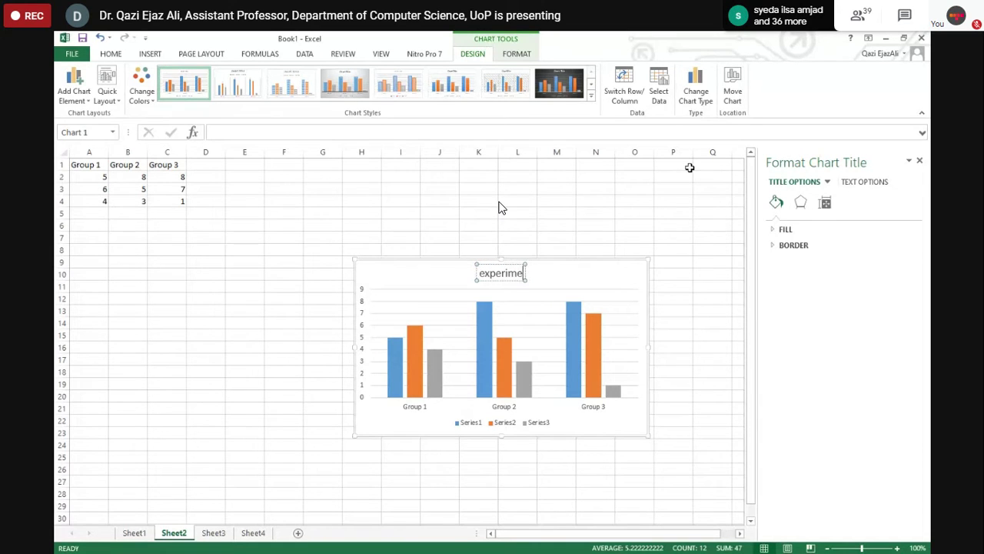
{"action": "type", "text": "nt"}
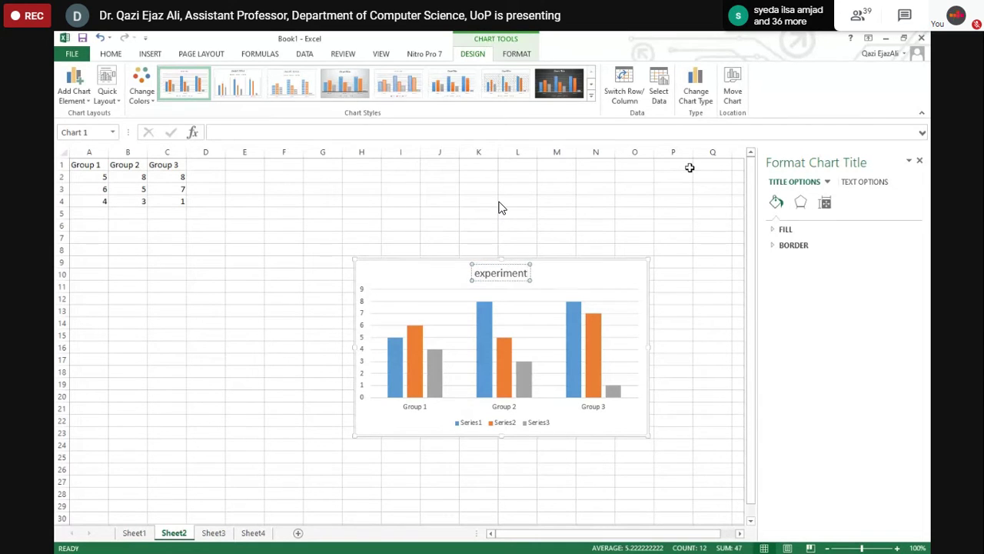
{"action": "type", "text": " 1"}
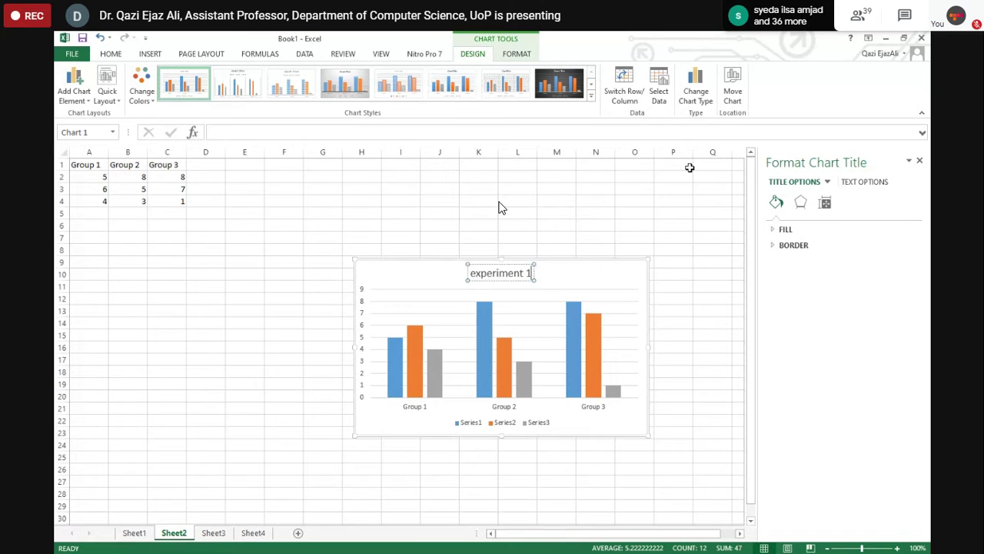
{"action": "key", "text": "Return"}
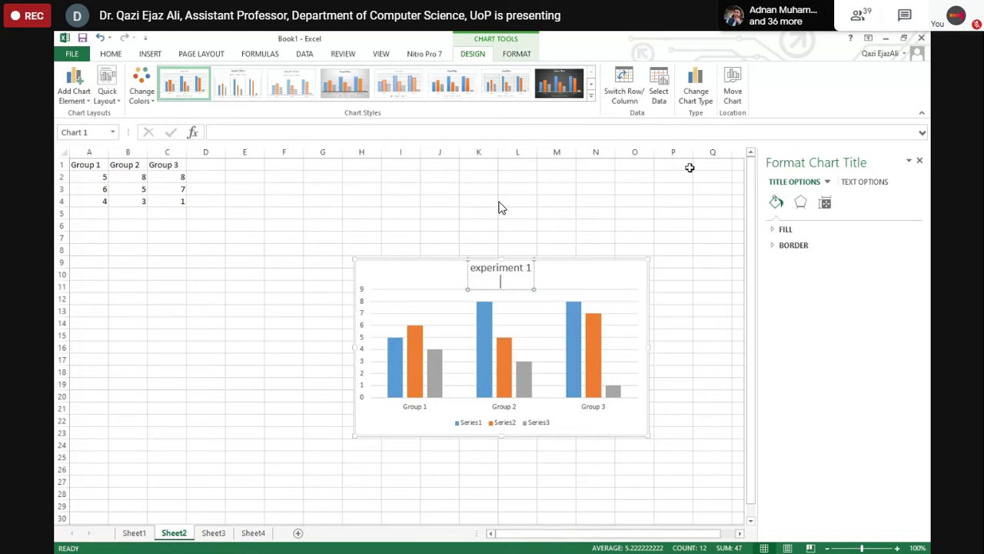
{"action": "left_click", "coordinate": [698, 284]}
{"action": "left_click", "coordinate": [636, 515]}
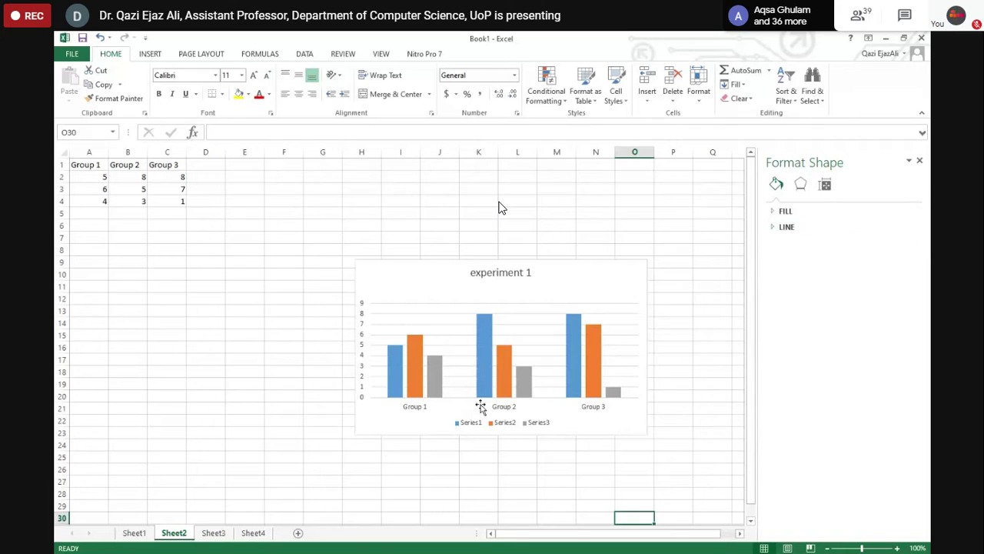
- Set the Group 1 value in A3 and the Group 2 value in B4 to 10
{"action": "left_click", "coordinate": [100, 193]}
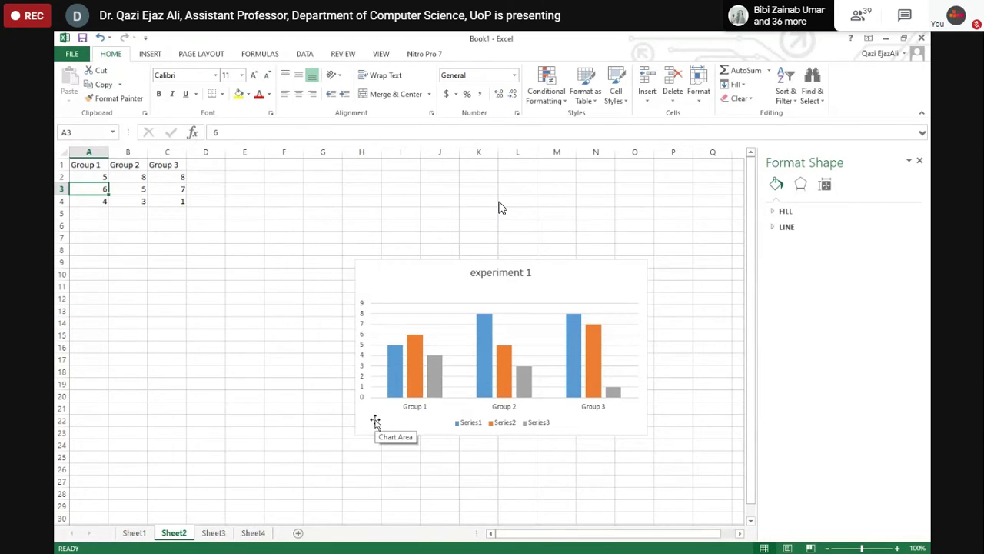
{"action": "type", "text": "10"}
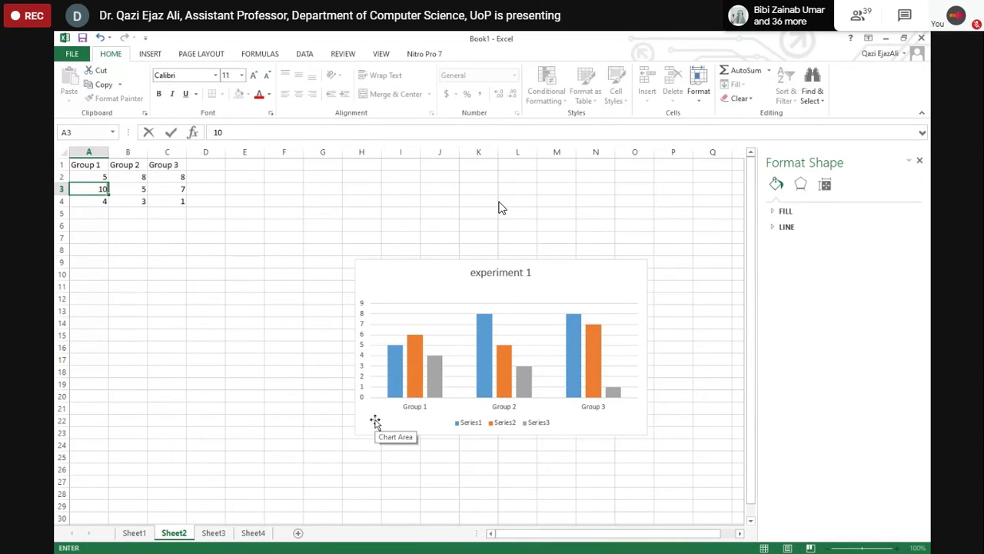
{"action": "key", "text": "Return"}
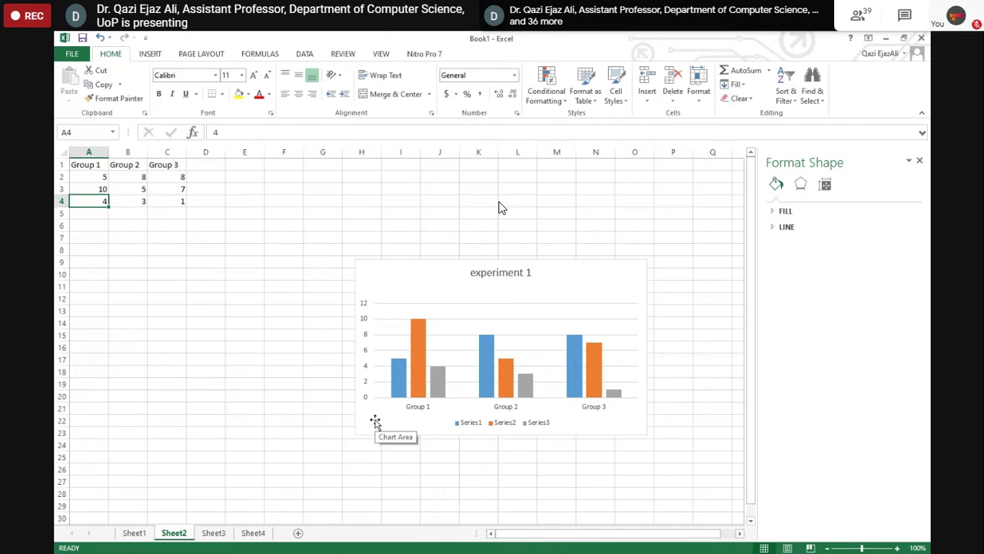
{"action": "mouse_move", "coordinate": [414, 375]}
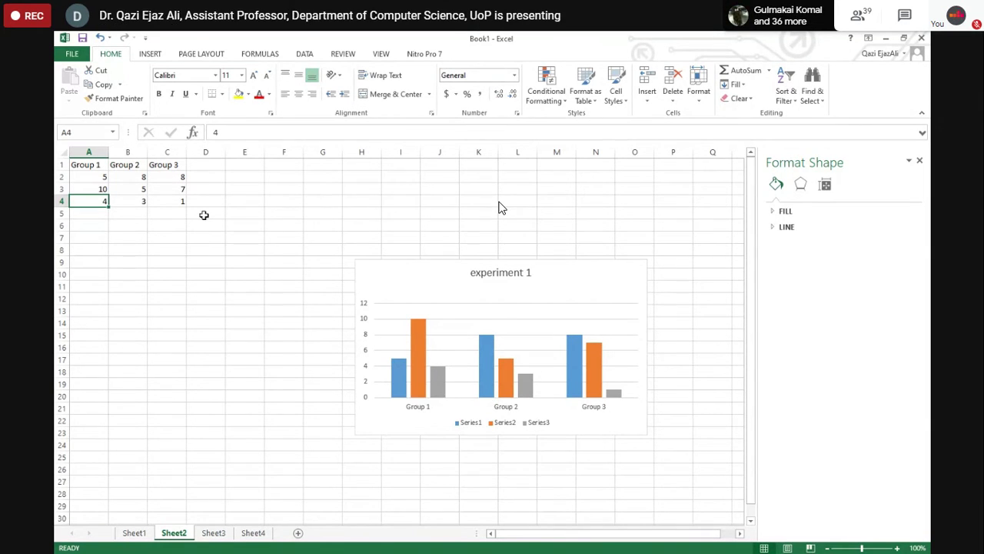
{"action": "left_click", "coordinate": [141, 204]}
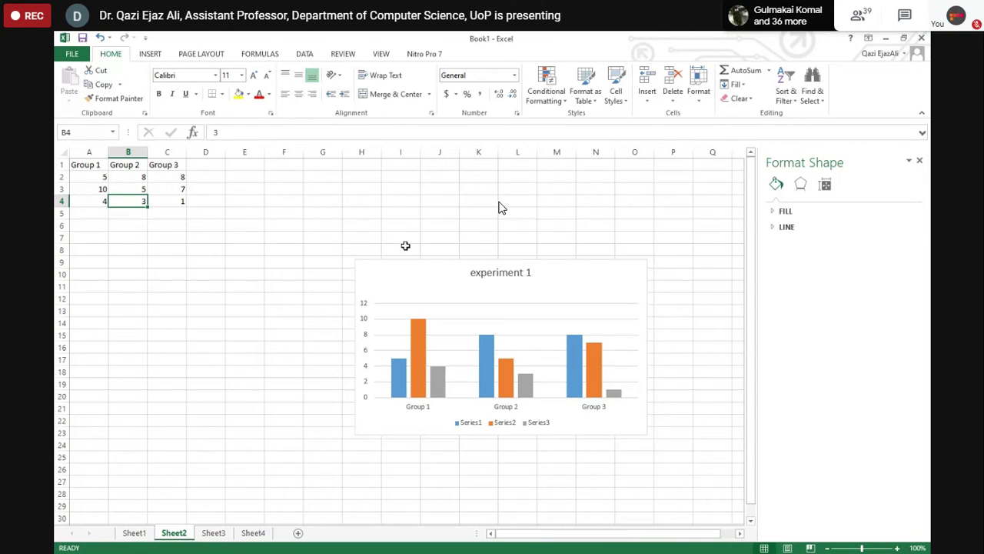
{"action": "type", "text": "10"}
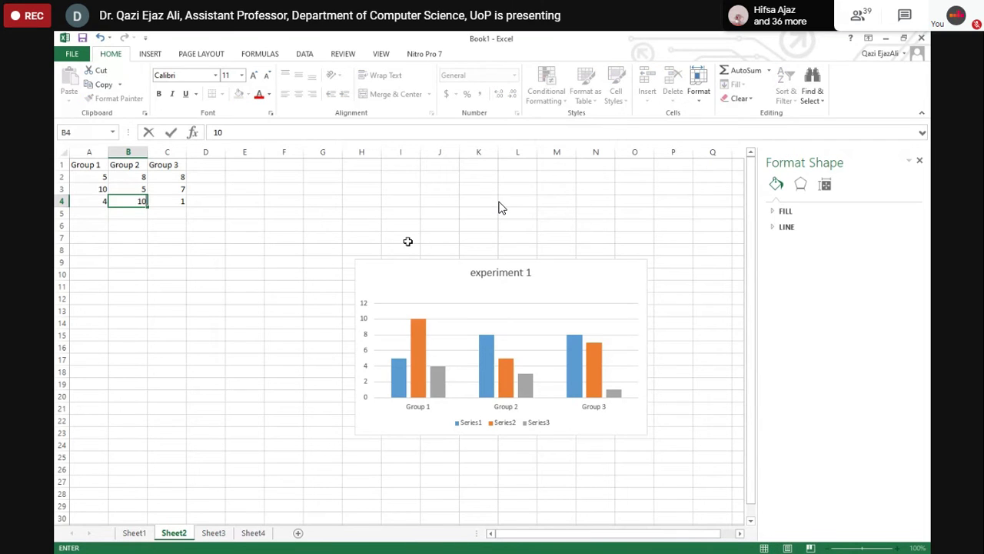
{"action": "key", "text": "Return"}
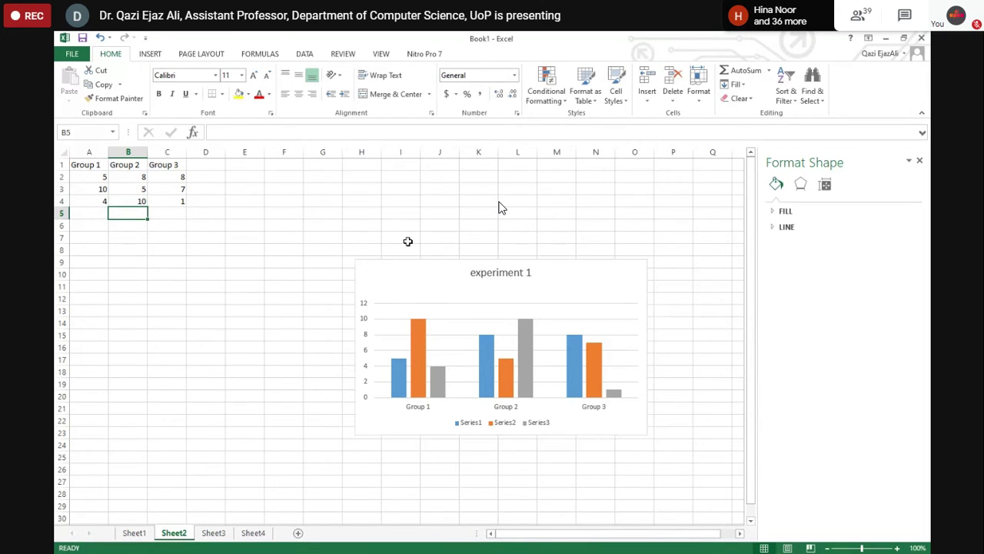
- Set the Group 3 value in cell C3 to 12
{"action": "key", "text": "Up"}
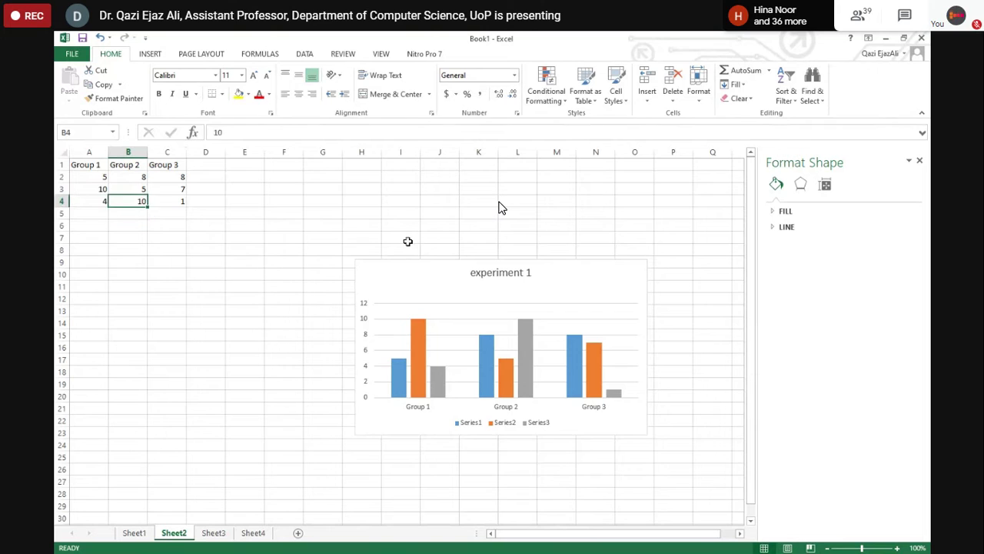
{"action": "key", "text": "Right"}
{"action": "key", "text": "Up"}
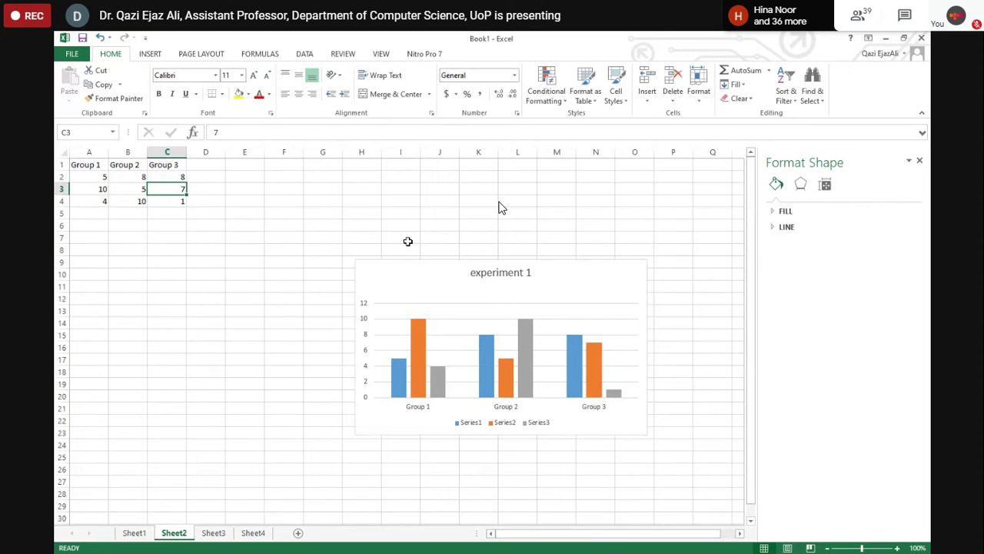
{"action": "type", "text": "12"}
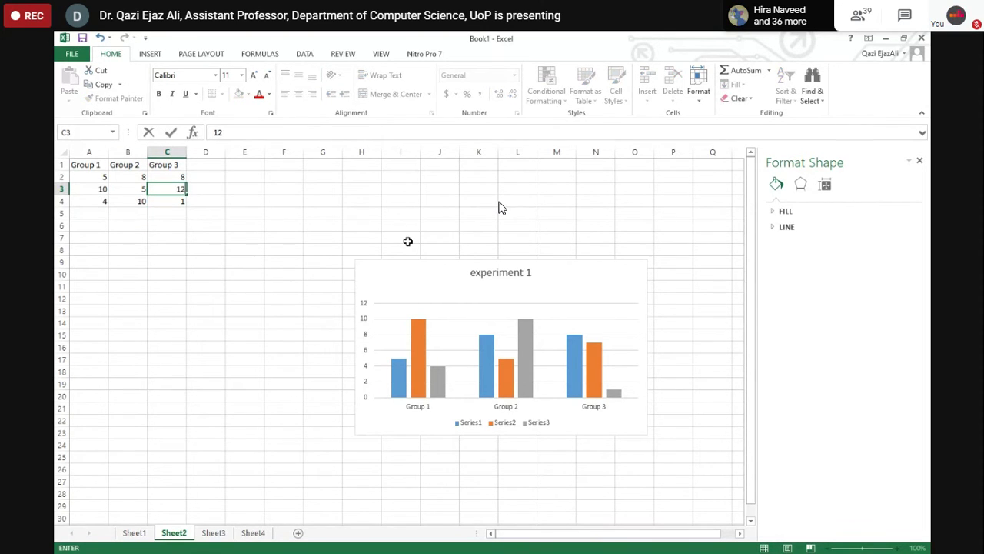
{"action": "key", "text": "Return"}
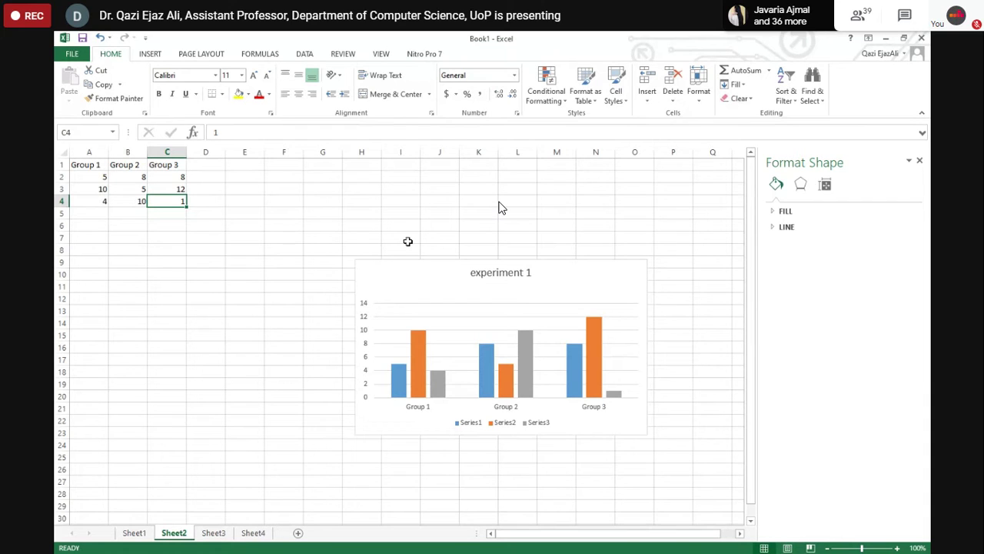
- Enter the decimal values 12.2 in cell A6 and 14.56 in cell B6
{"action": "left_click", "coordinate": [89, 224]}
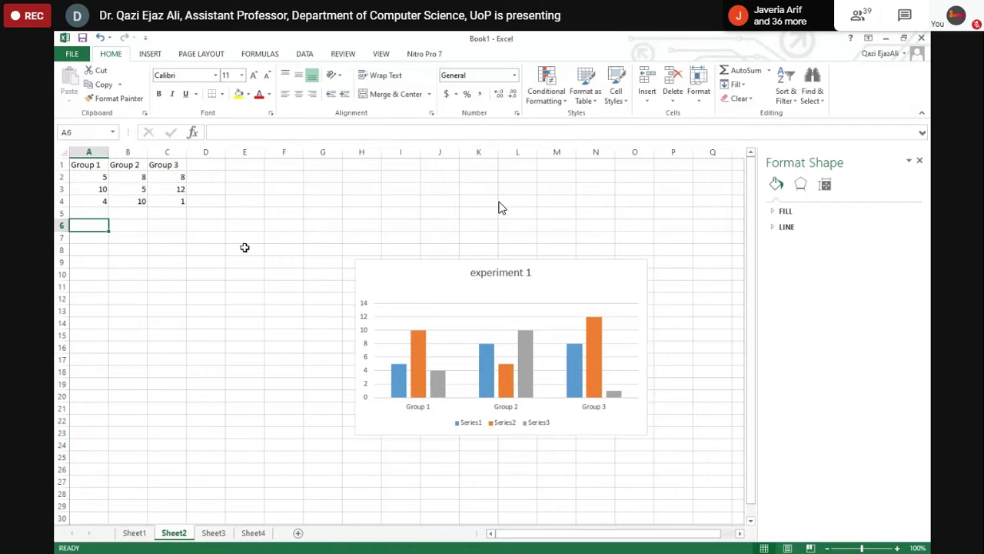
{"action": "type", "text": "12.2"}
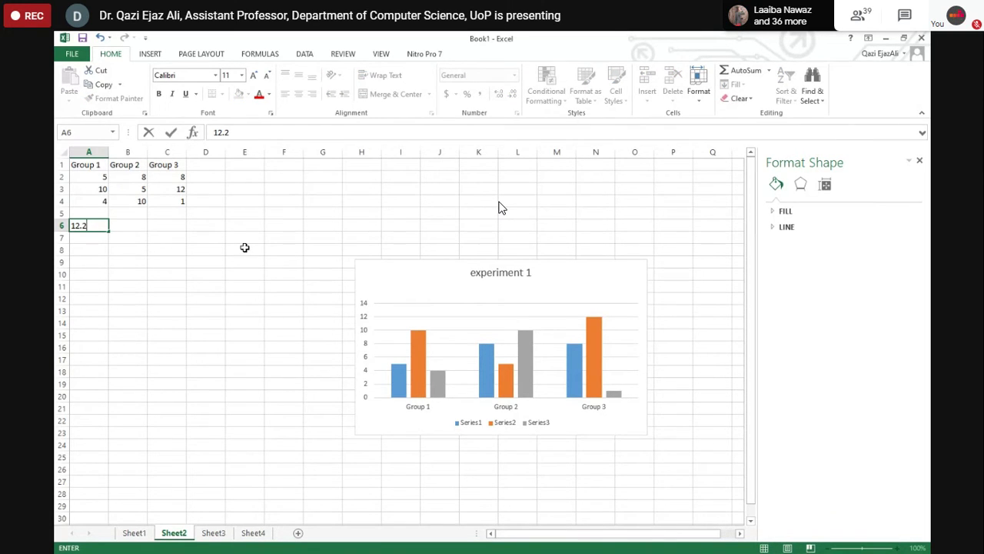
{"action": "key", "text": "Tab"}
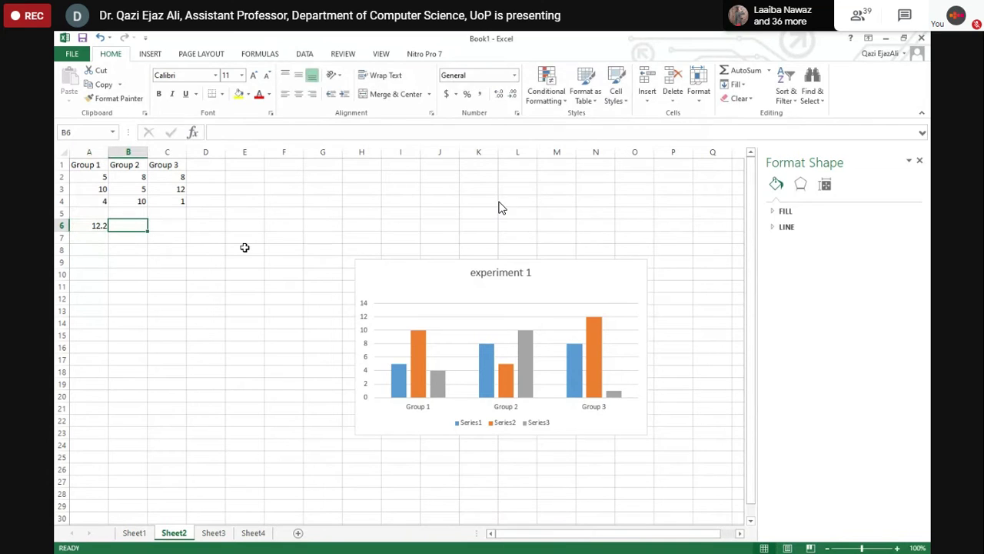
{"action": "type", "text": "14.56"}
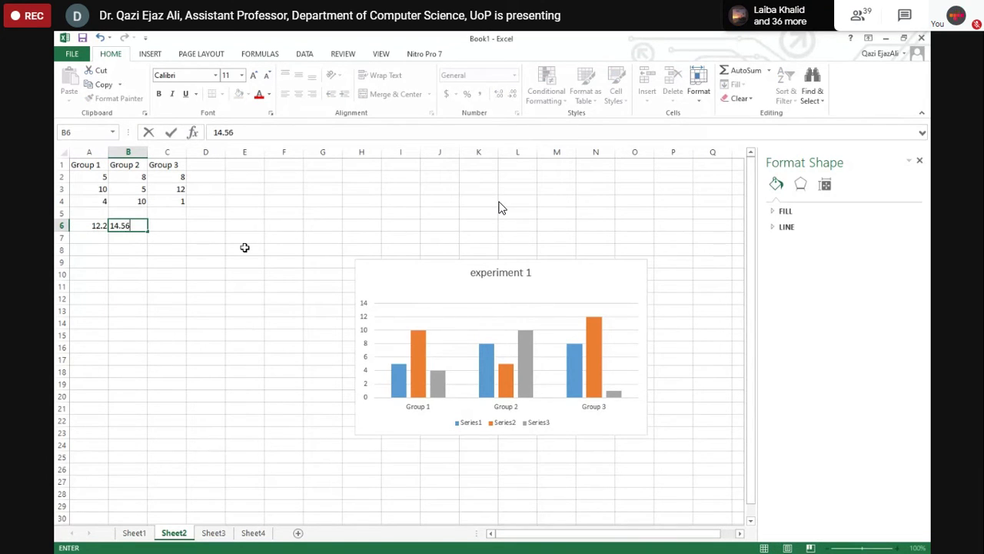
{"action": "key", "text": "Tab"}
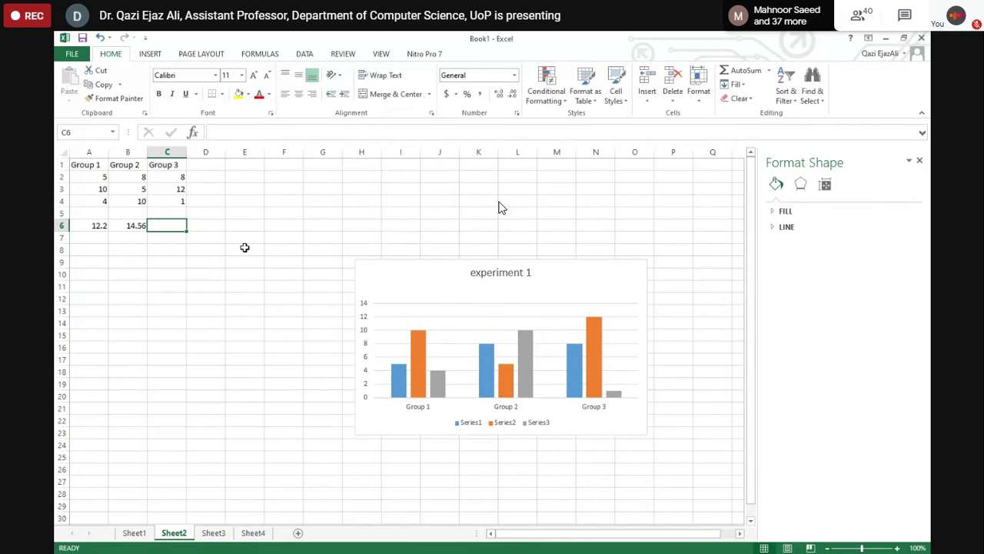
- Add the two decimal values with the formula =A6+B6 in cell C6
{"action": "type", "text": "="}
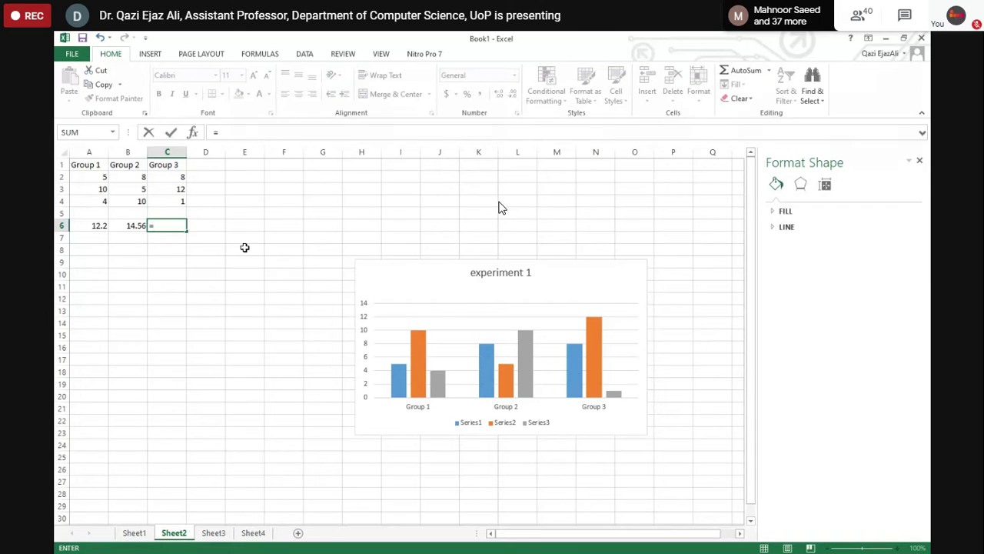
{"action": "left_click", "coordinate": [89, 228]}
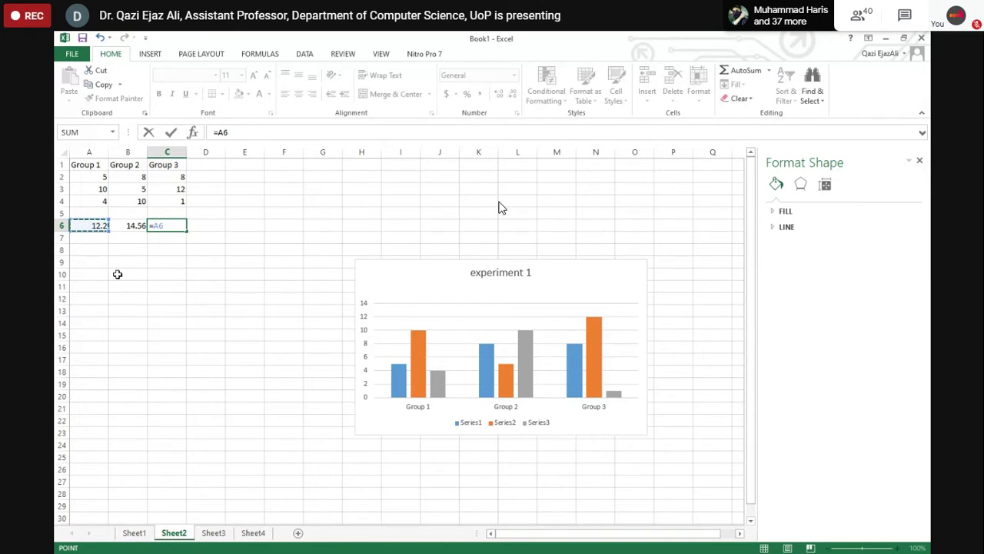
{"action": "type", "text": "+"}
{"action": "left_click", "coordinate": [131, 226]}
{"action": "key", "text": "Return"}
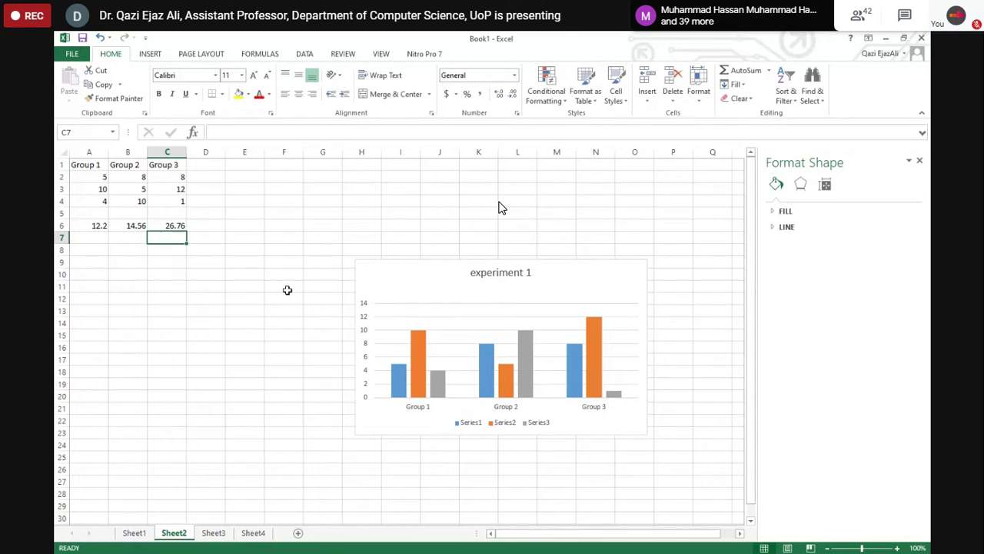
- Open the Format Cells dialog for the sum in C6 and move it clear of the sheet's lower edge
{"action": "left_click", "coordinate": [175, 225]}
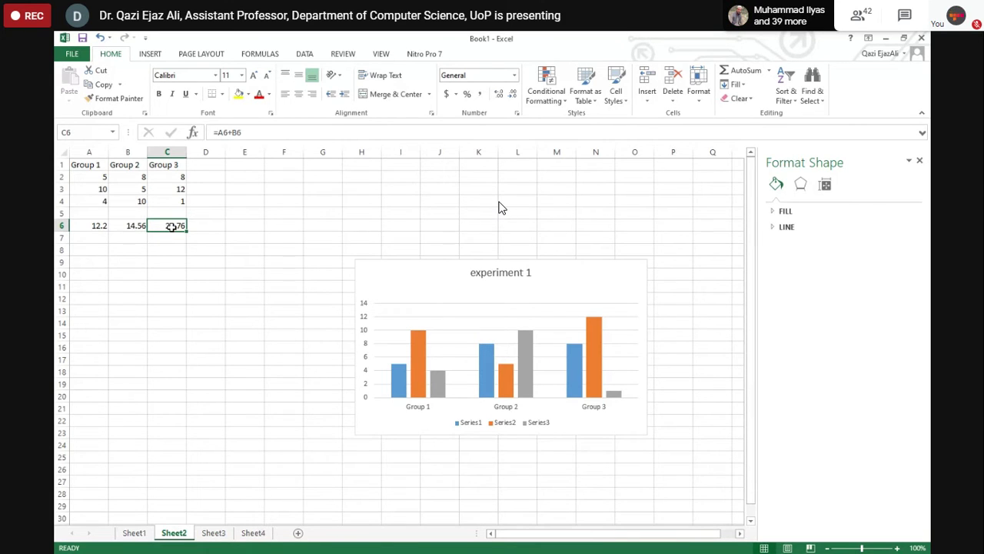
{"action": "right_click", "coordinate": [171, 226]}
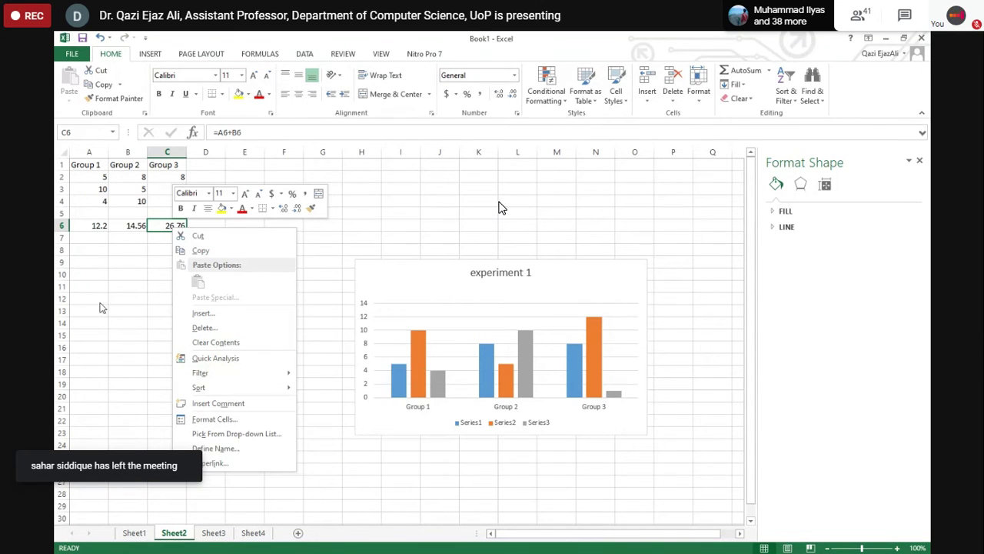
{"action": "left_click", "coordinate": [171, 226]}
{"action": "right_click", "coordinate": [172, 226]}
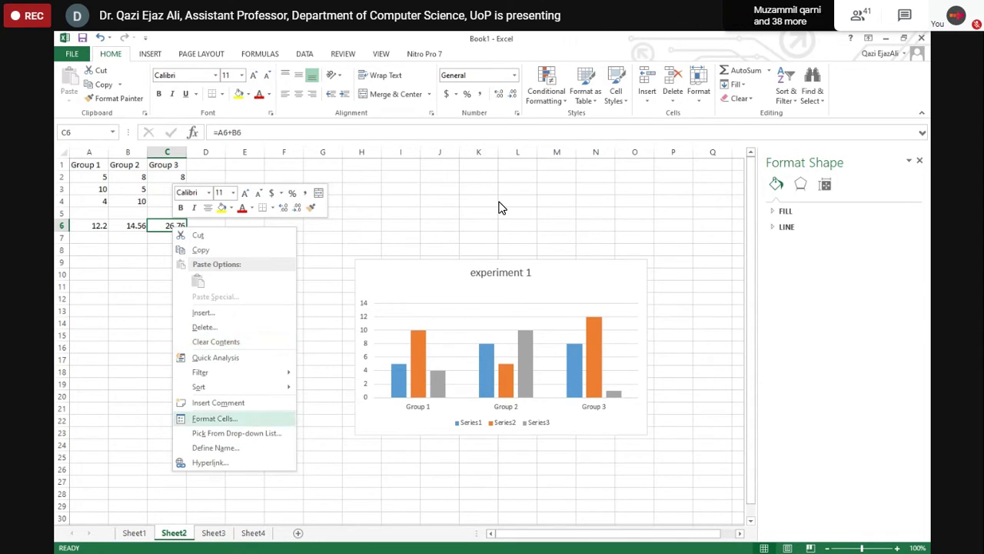
{"action": "left_click", "coordinate": [205, 420]}
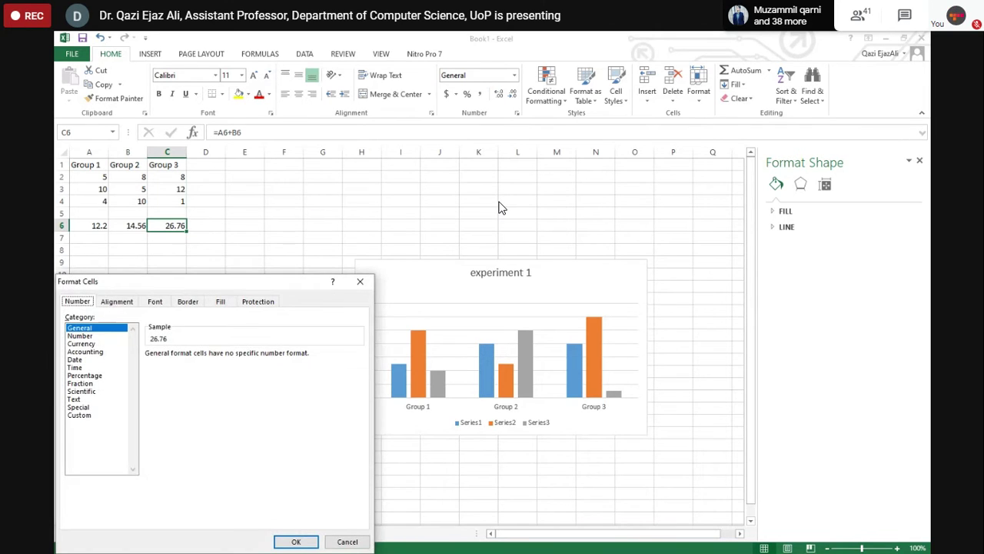
{"action": "left_click_drag", "start_coordinate": [244, 285], "coordinate": [320, 215]}
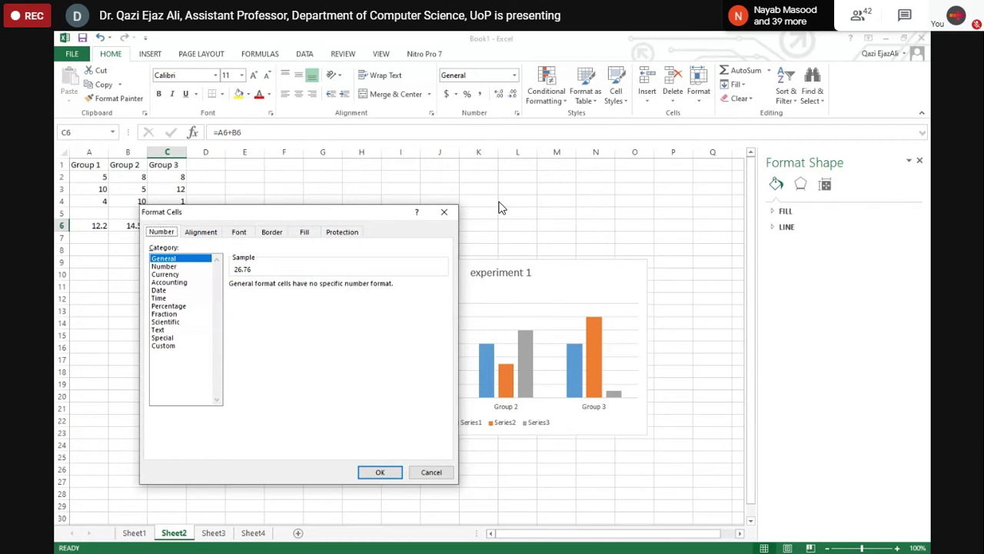
- Review the Alignment, Font, Border, Fill and Protection settings for C6, ending back at the number formats
{"action": "key", "text": "ctrl+Tab"}
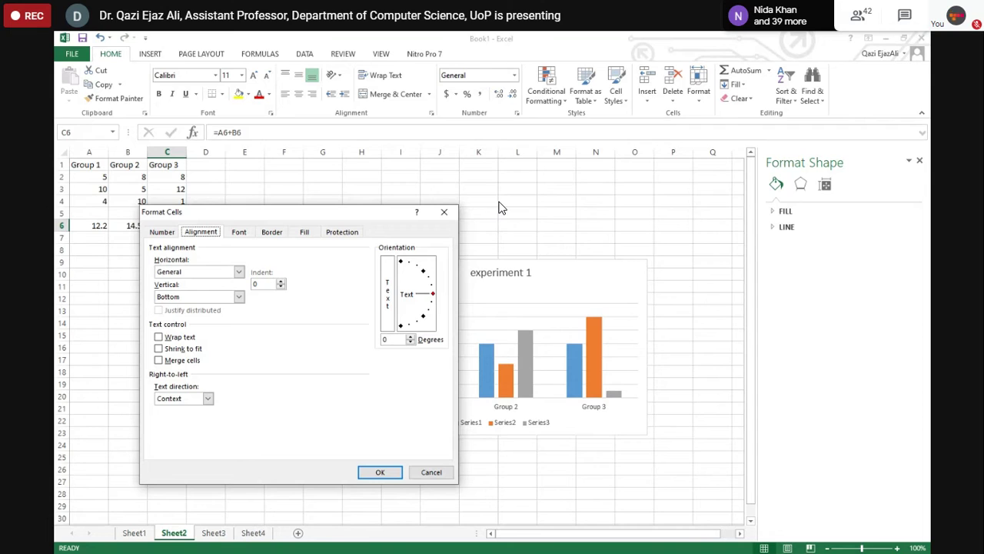
{"action": "key", "text": "ctrl+Tab"}
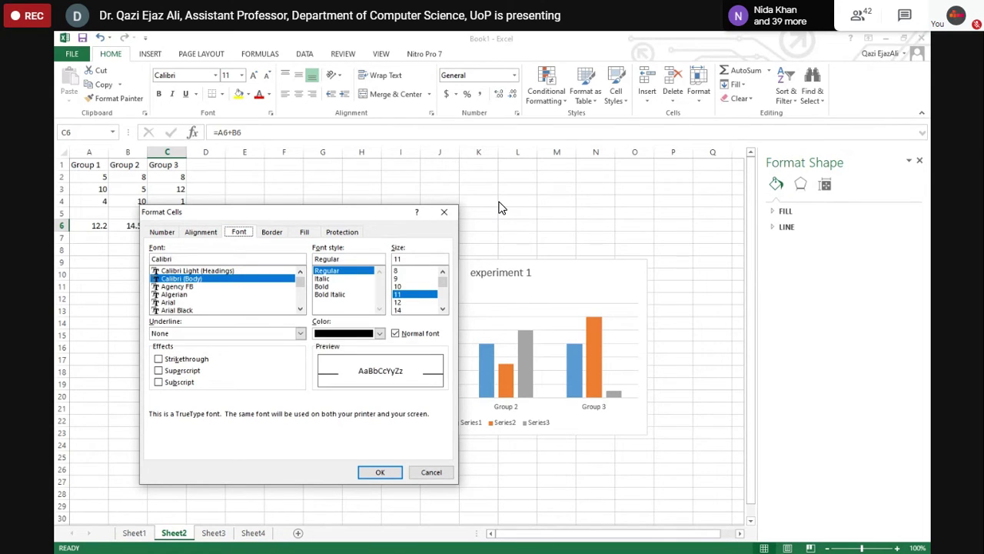
{"action": "key", "text": "ctrl+Tab"}
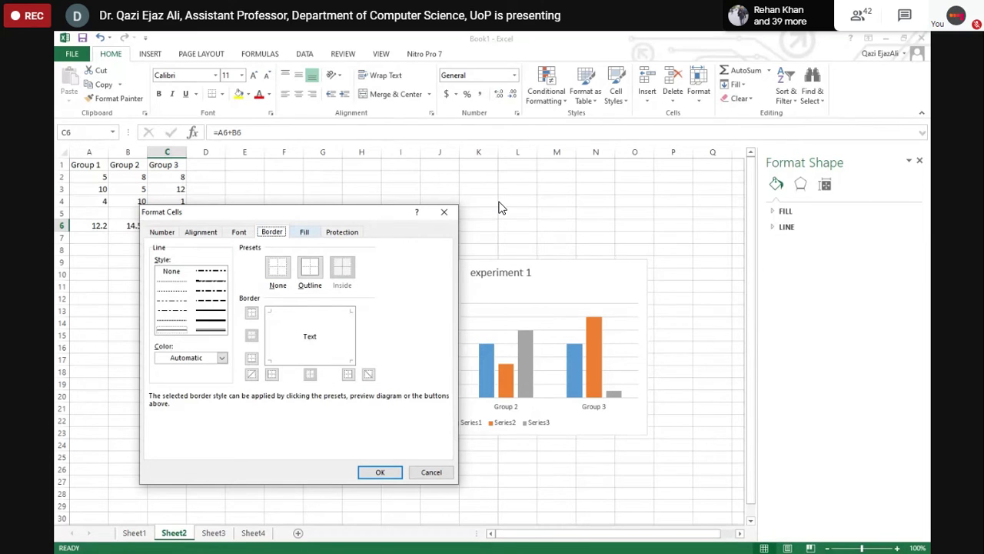
{"action": "key", "text": "ctrl+Tab"}
{"action": "key", "text": "ctrl+Tab"}
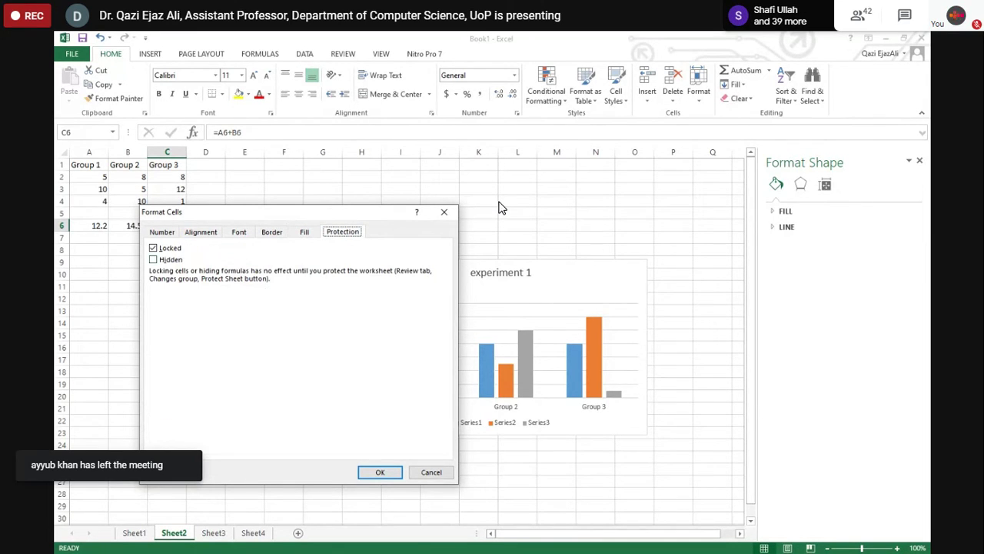
{"action": "key", "text": "ctrl+Tab"}
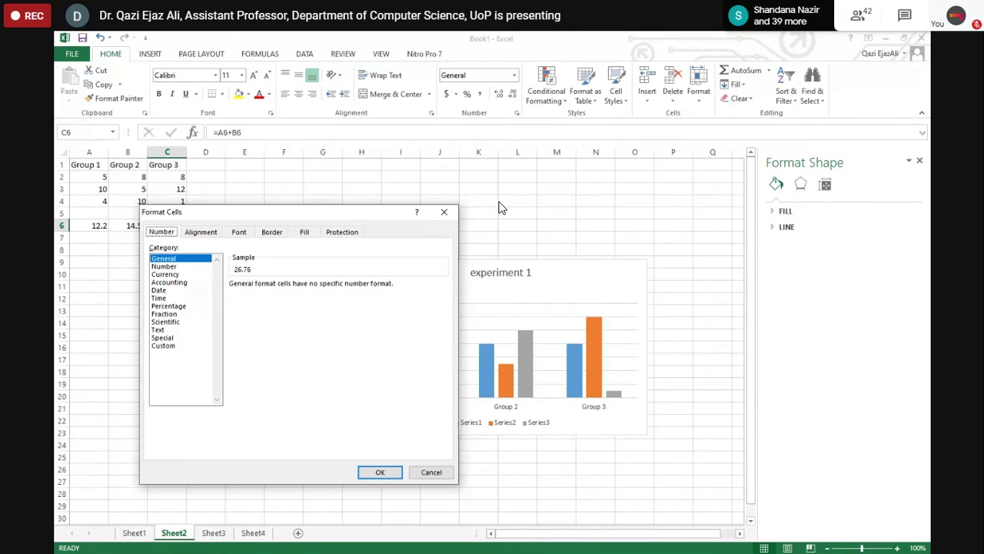
- Try the Number category for C6 with decimal places raised to 7, and set them back to 2
{"action": "key", "text": "Tab"}
{"action": "key", "text": "Down"}
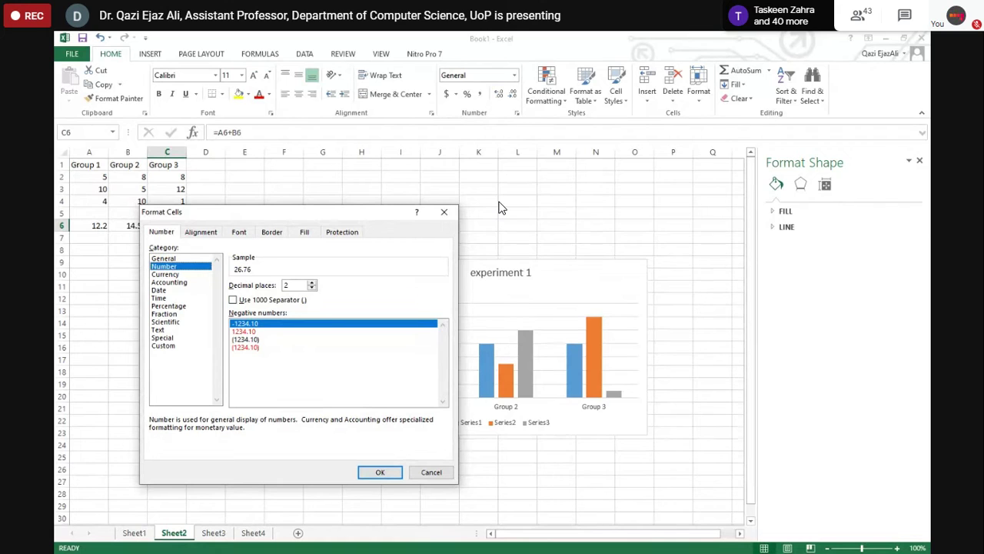
{"action": "key", "text": "Up"}
{"action": "key", "text": "Up"}
{"action": "key", "text": "Up"}
{"action": "key", "text": "Up"}
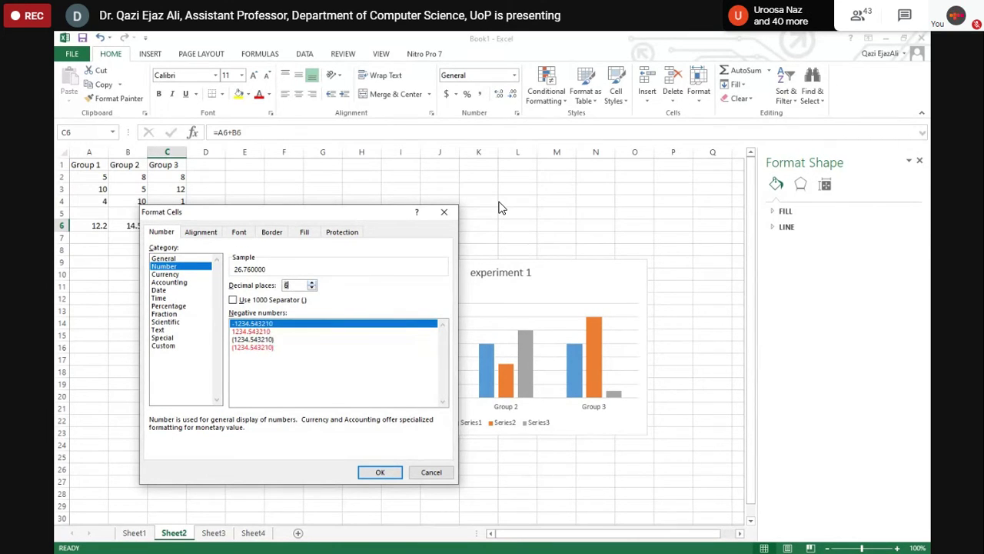
{"action": "key", "text": "Up"}
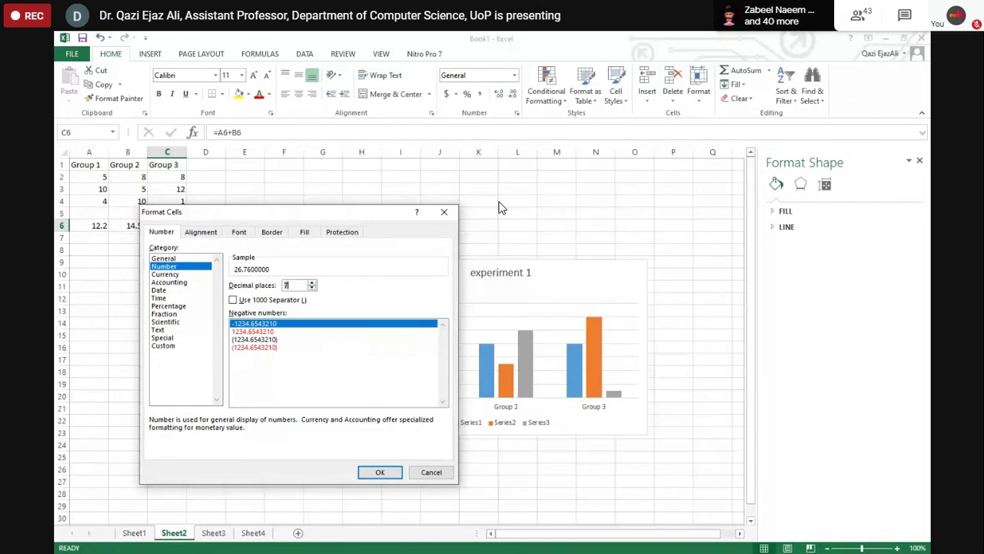
{"action": "key", "text": "Down"}
{"action": "key", "text": "Down"}
{"action": "key", "text": "Down"}
{"action": "key", "text": "Down"}
{"action": "key", "text": "Down"}
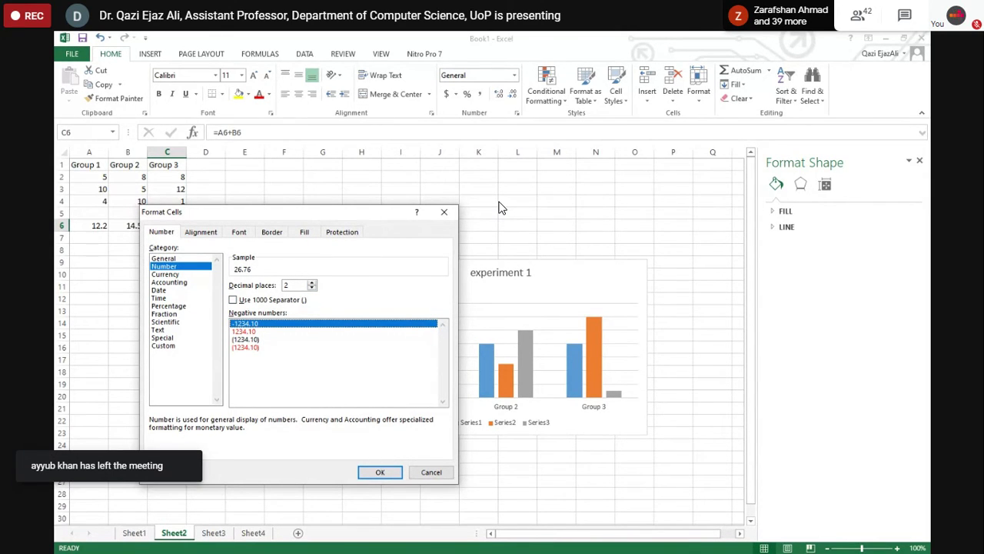
- Apply the Accounting number format with the $ symbol and 2 decimal places to cell C6
{"action": "key", "text": "Down"}
{"action": "key", "text": "Down"}
{"action": "key", "text": "Down"}
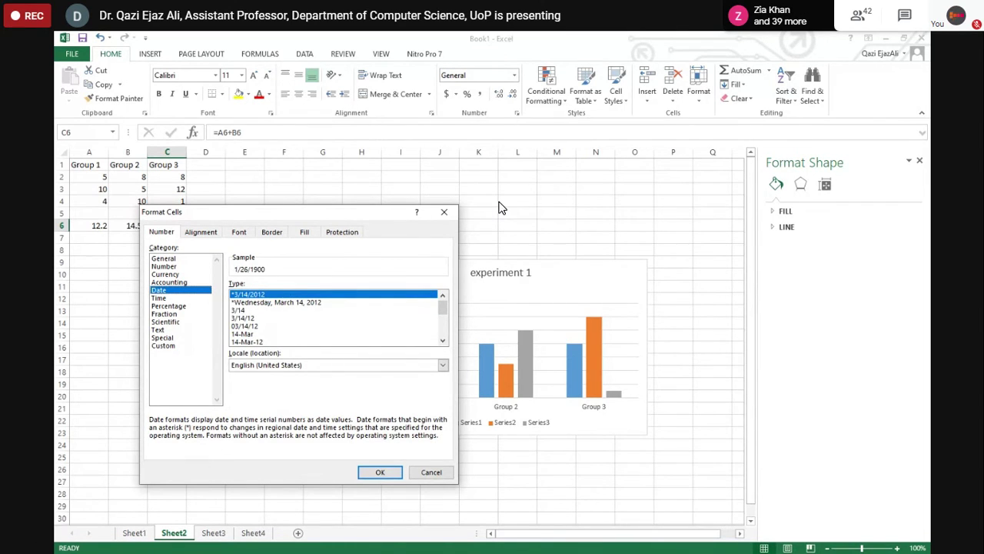
{"action": "key", "text": "Up"}
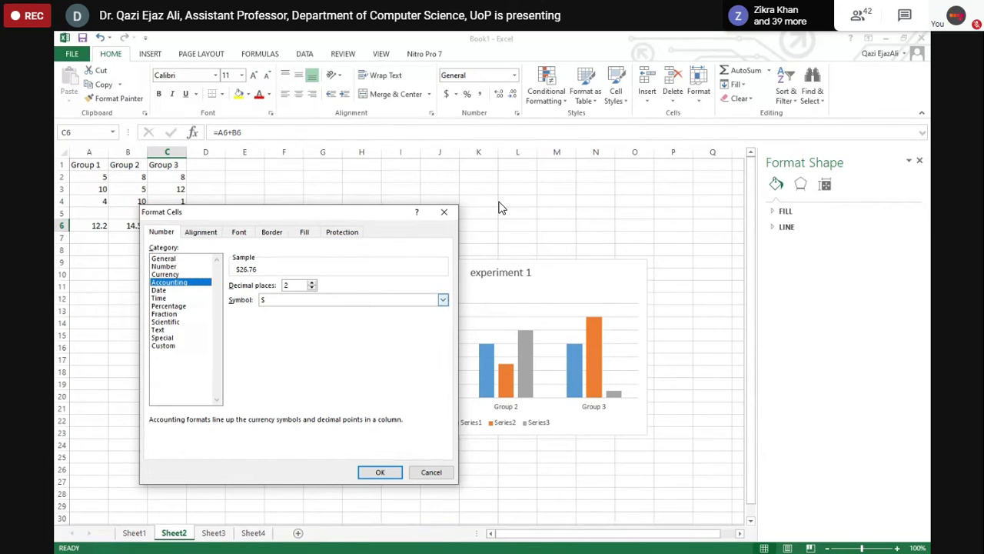
{"action": "key", "text": "Tab"}
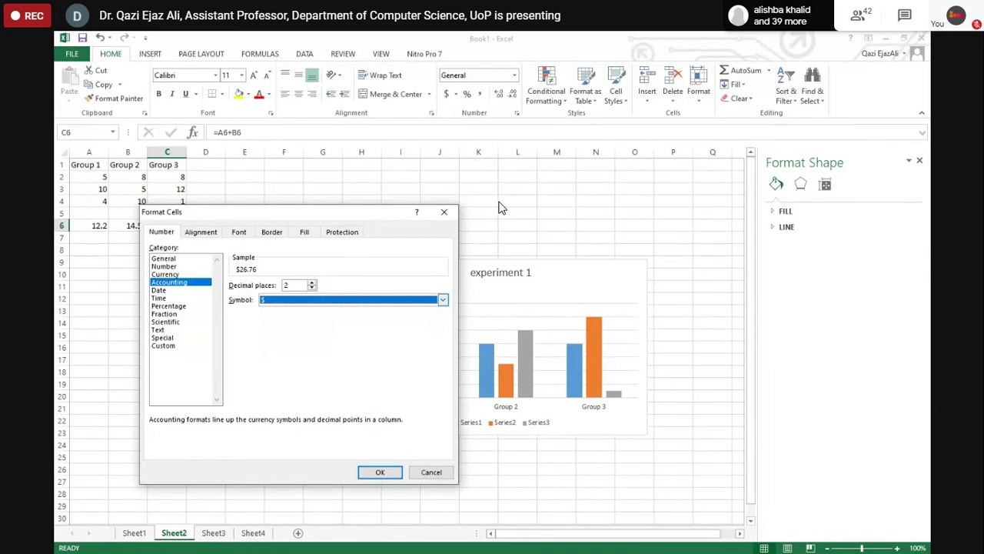
{"action": "left_click", "coordinate": [380, 471]}
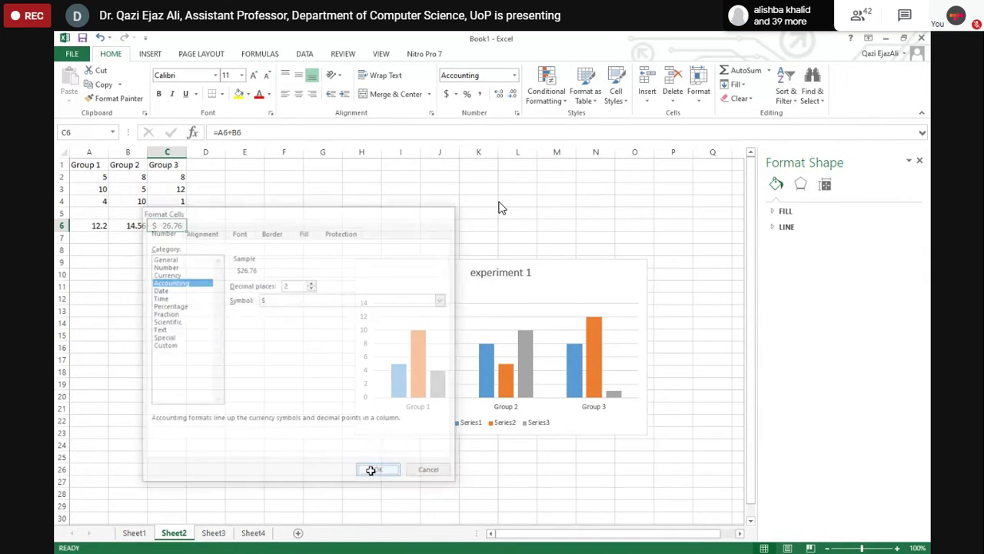
{"action": "left_click", "coordinate": [169, 260]}
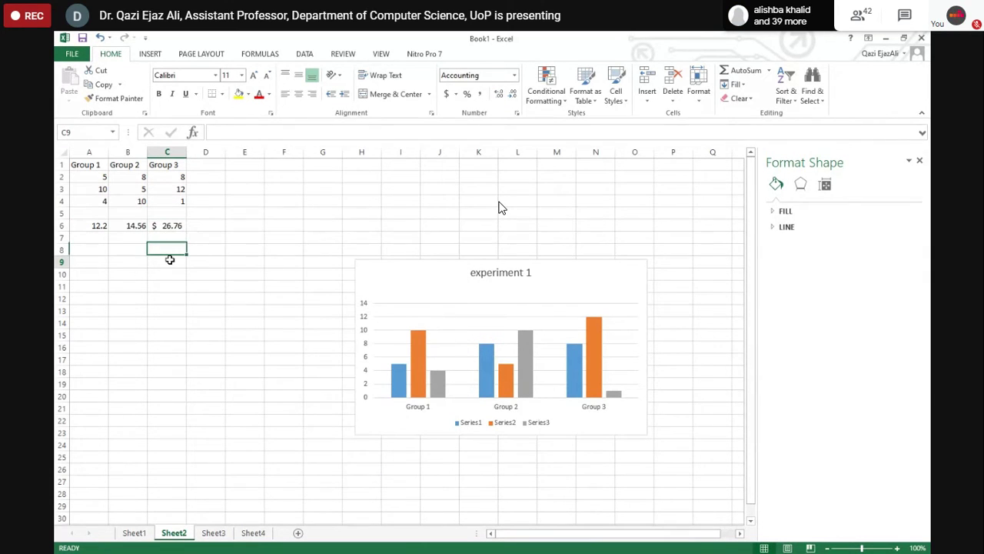
{"action": "left_click", "coordinate": [159, 225]}
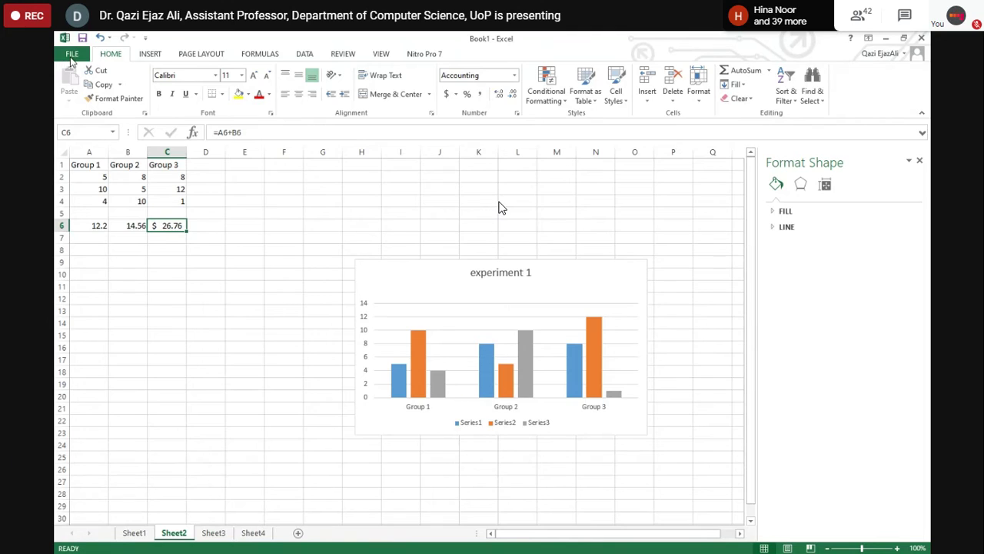
- Save the workbook to the Desktop under the name experiment1
{"action": "left_click", "coordinate": [71, 55]}
{"action": "left_click", "coordinate": [77, 152]}
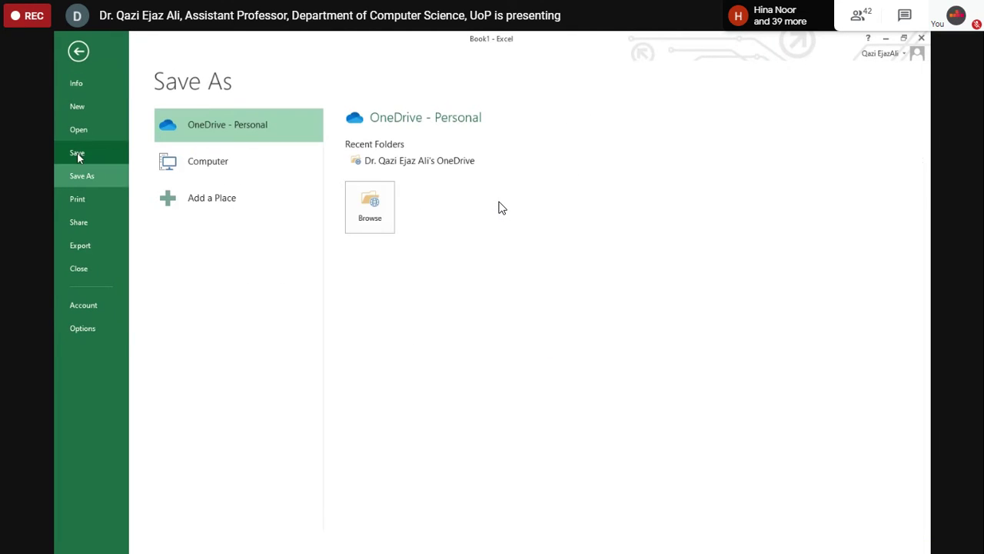
{"action": "left_click", "coordinate": [200, 162]}
{"action": "left_click", "coordinate": [387, 316]}
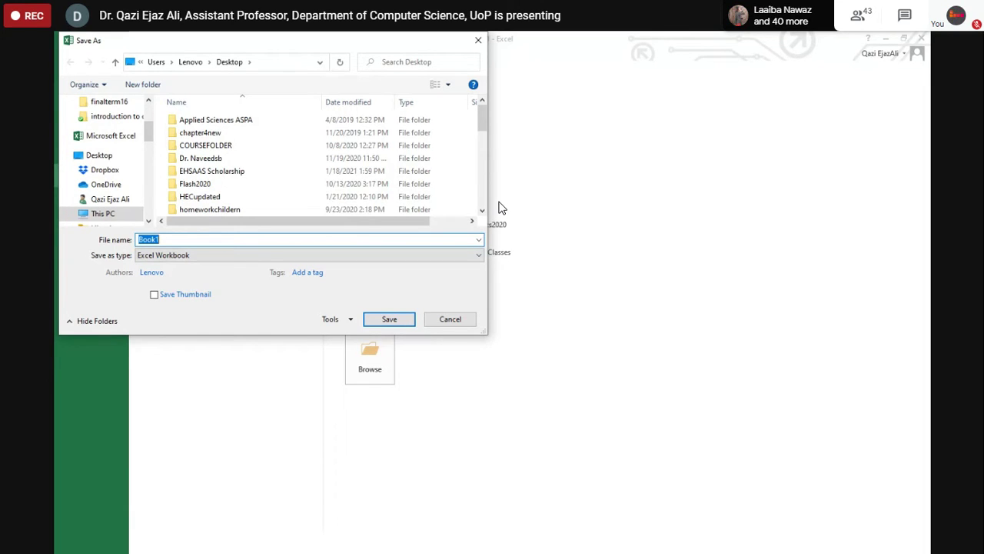
{"action": "type", "text": "experi"}
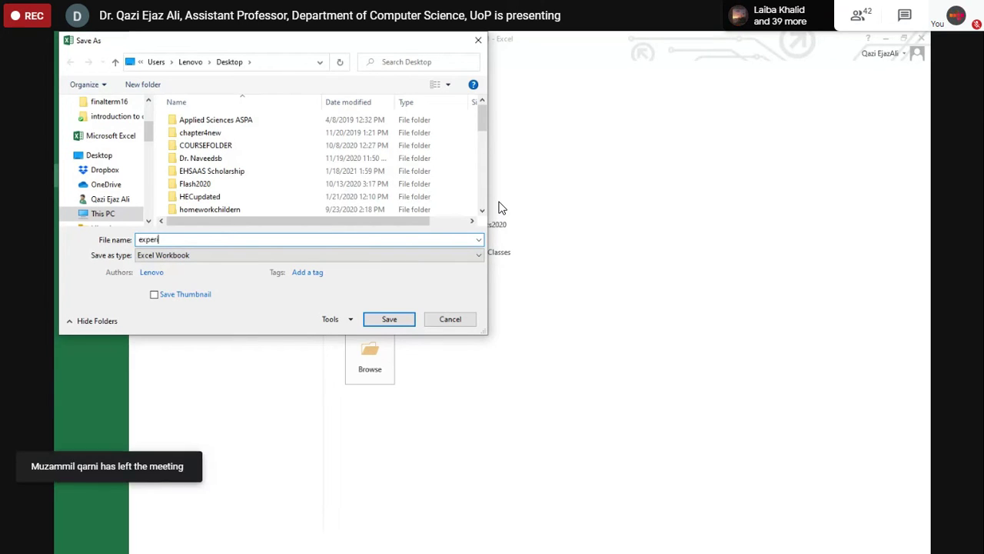
{"action": "type", "text": "ment1"}
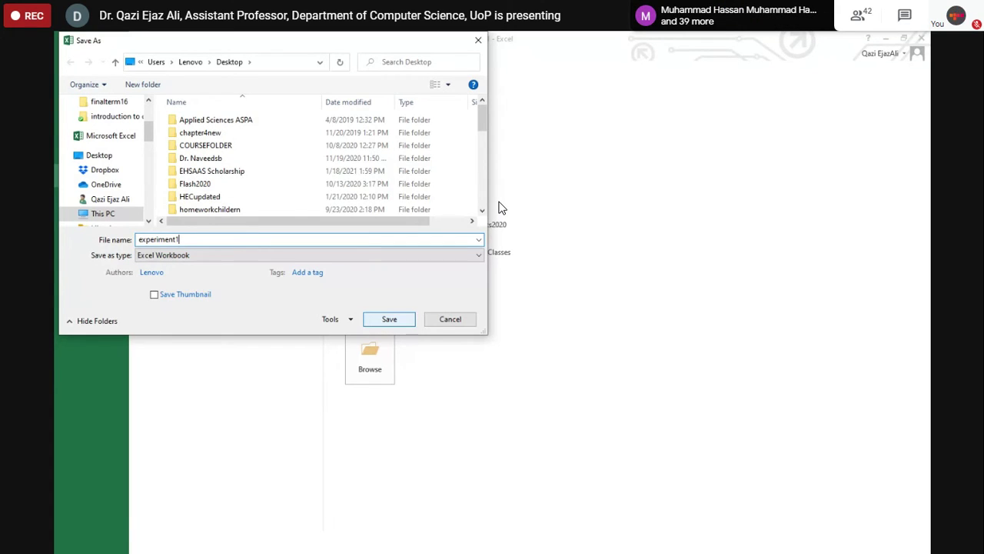
{"action": "key", "text": "Return"}
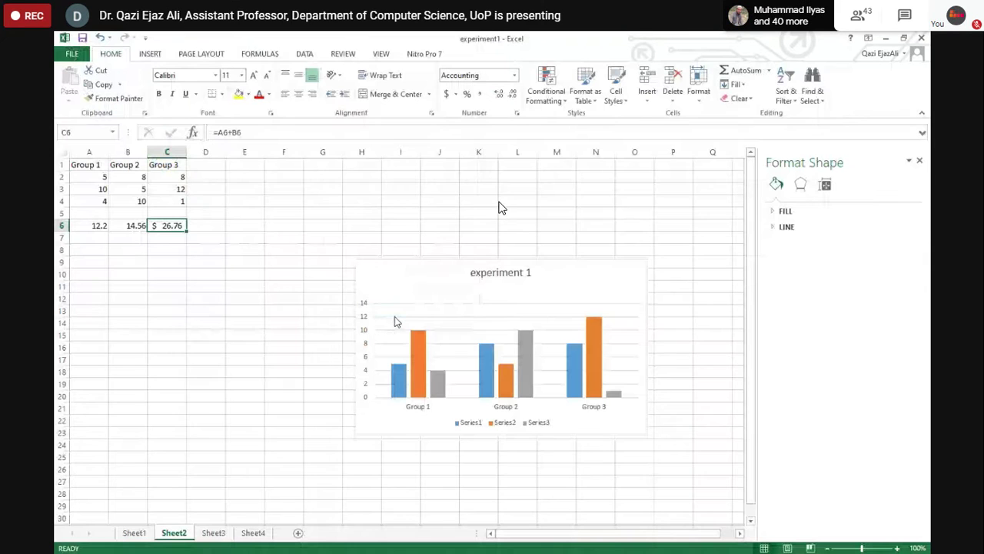
- Close the workbook and reopen experiment1 from the recent workbooks
{"action": "left_click", "coordinate": [73, 54]}
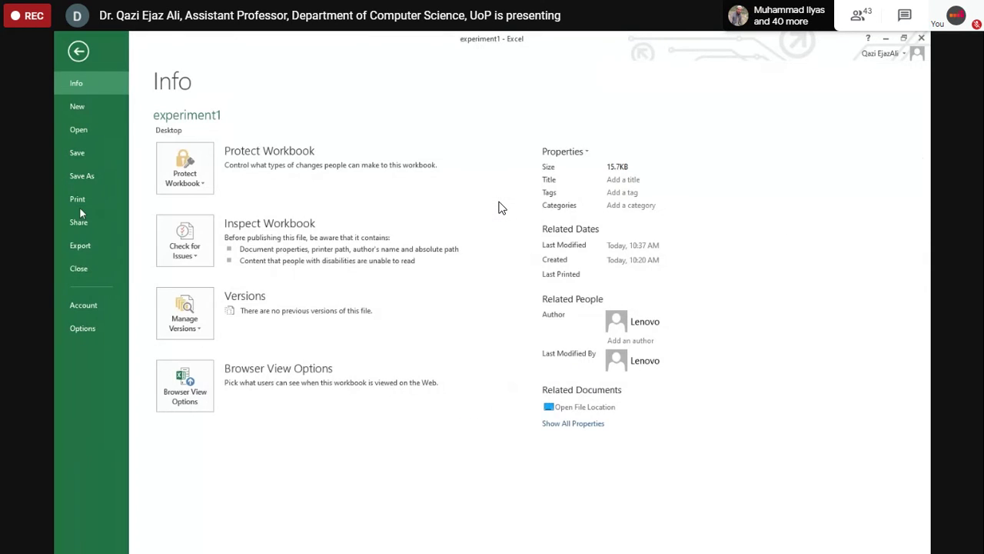
{"action": "left_click", "coordinate": [69, 268]}
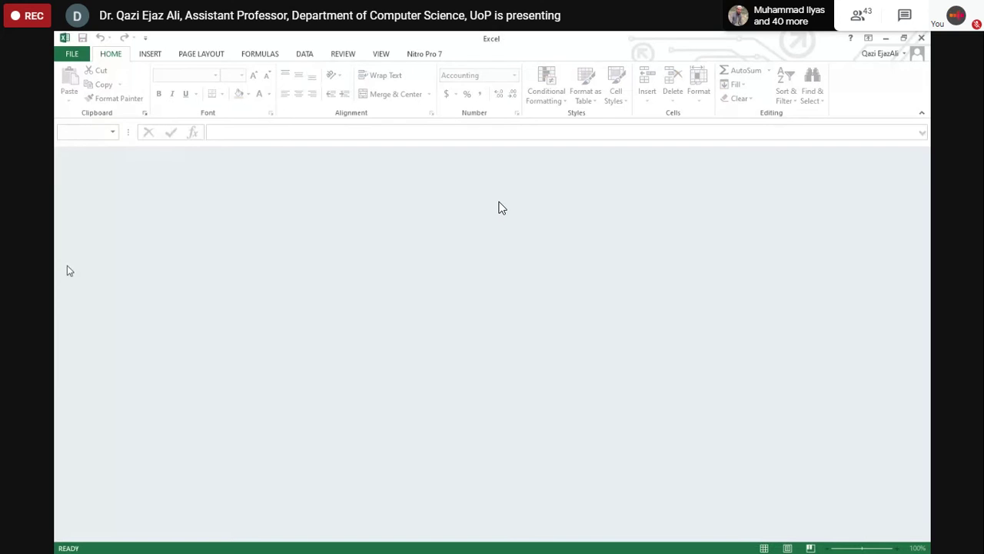
{"action": "left_click", "coordinate": [82, 58]}
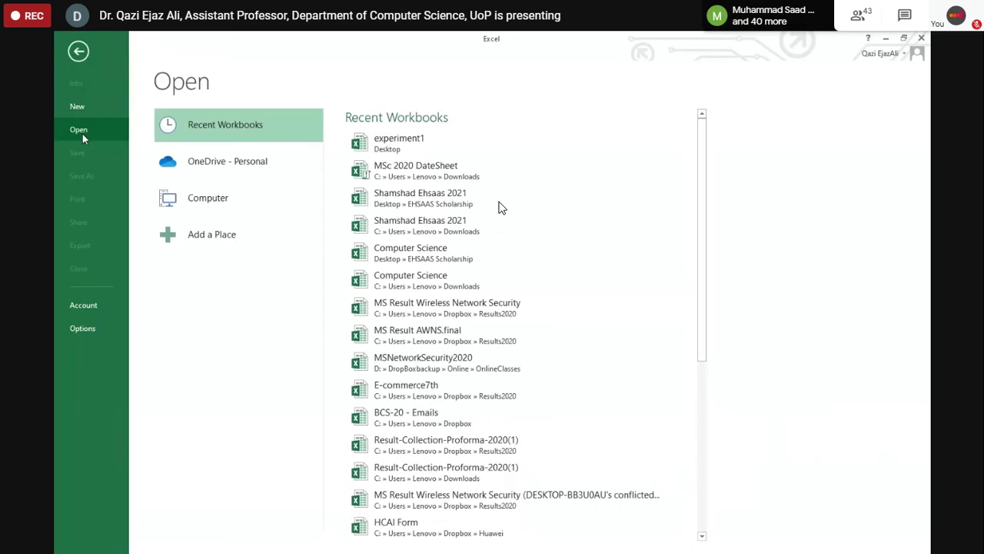
{"action": "left_click", "coordinate": [407, 150]}
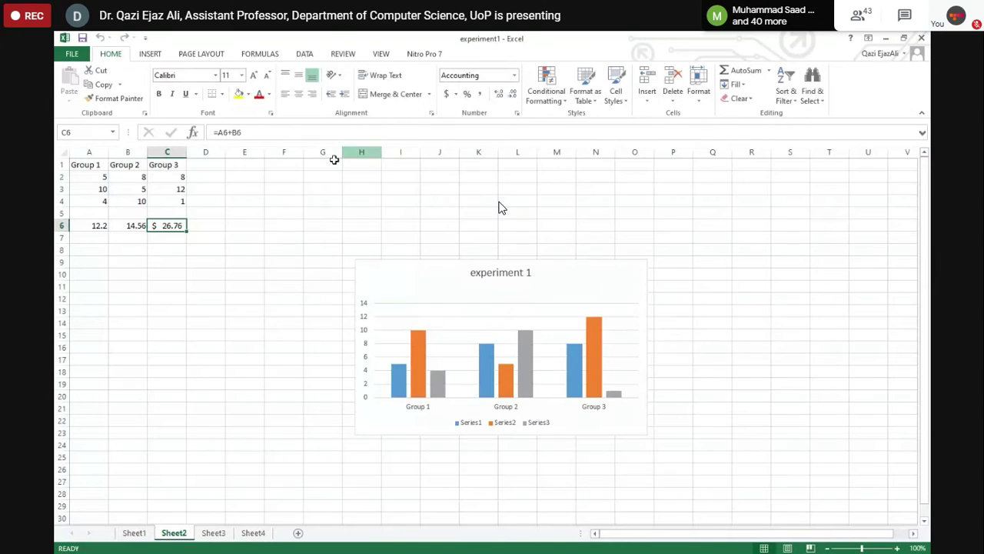
- Examine the contents of Sheet1 and Sheet2 in the reopened workbook
{"action": "left_click", "coordinate": [137, 534]}
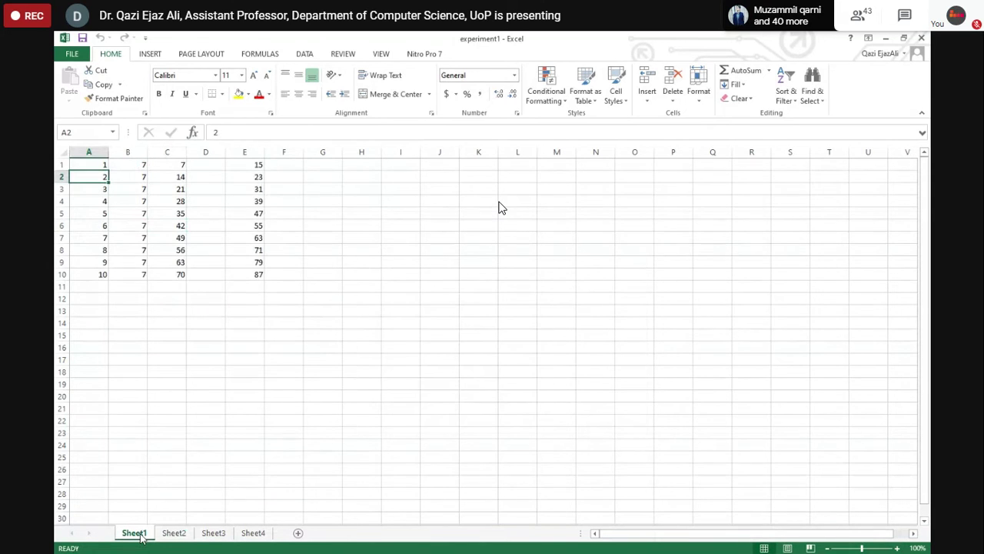
{"action": "left_click", "coordinate": [165, 536]}
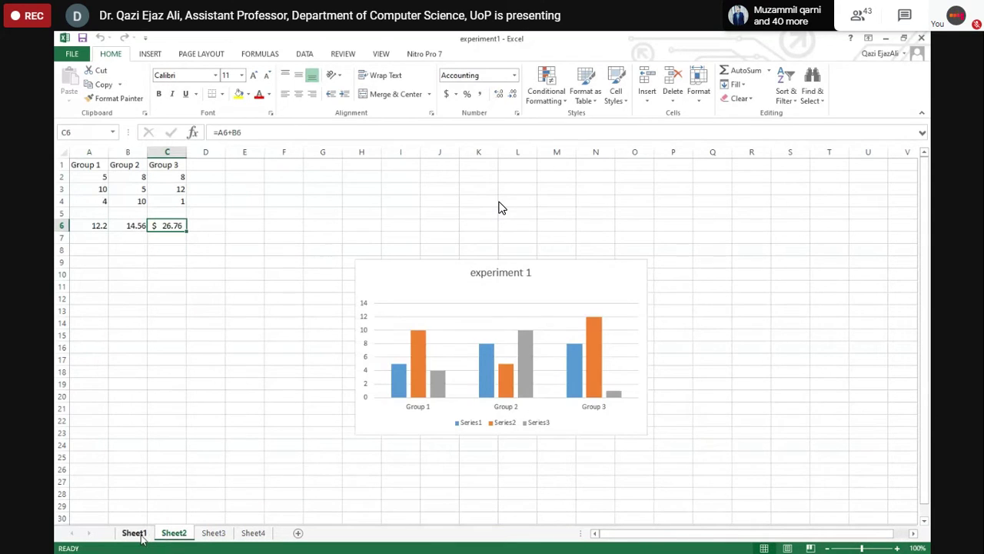
{"action": "left_click", "coordinate": [137, 534]}
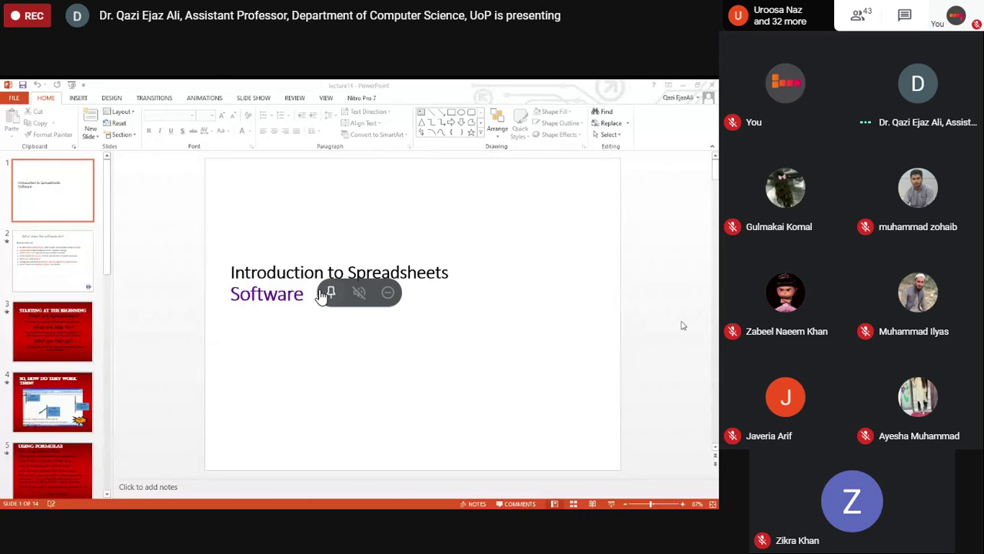
- Pin the shared presentation as the main view of the meeting
{"action": "left_click", "coordinate": [327, 293]}
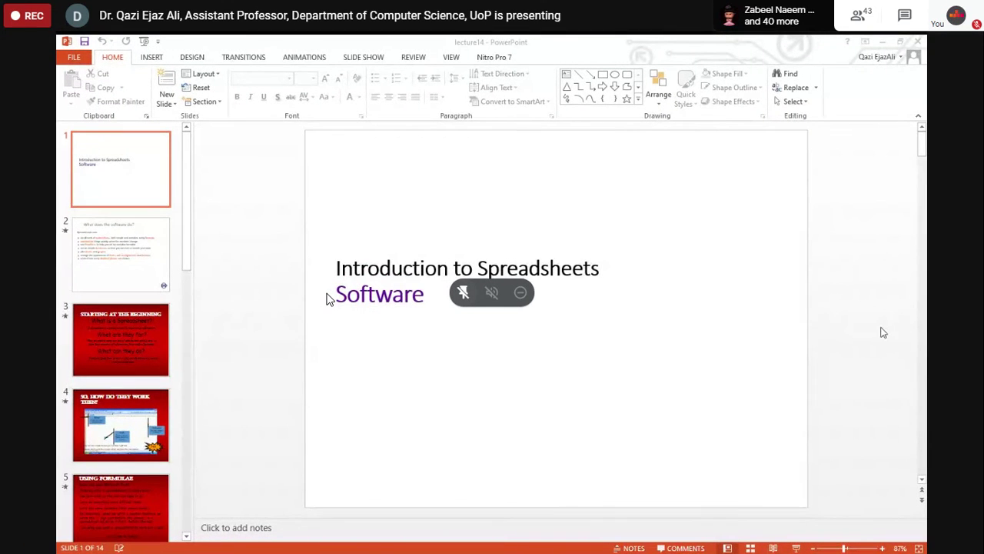